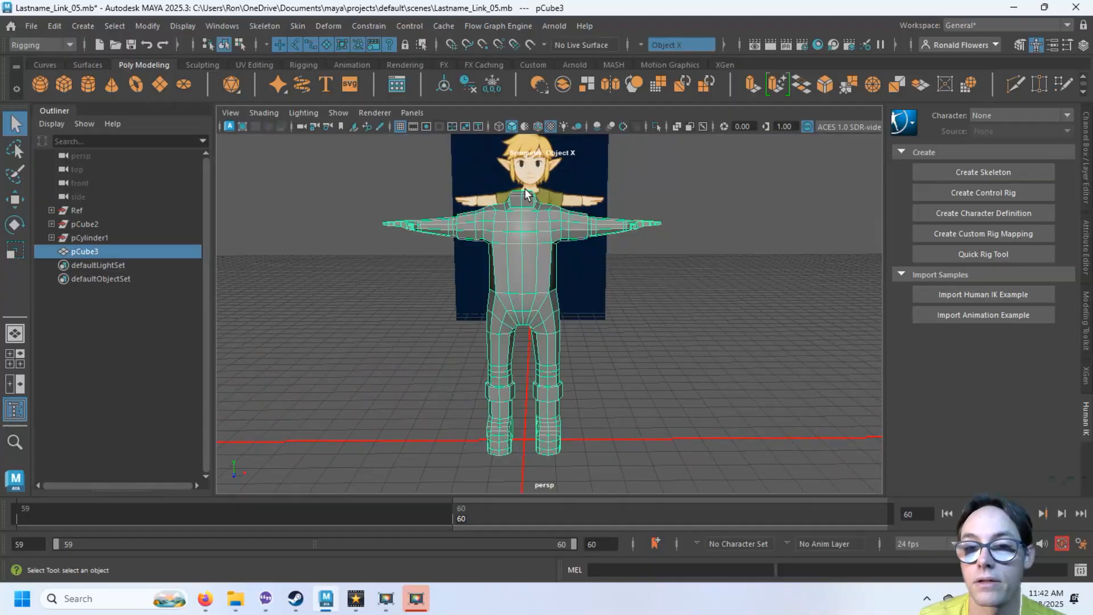
Step: Switch to Firefox to examine the face topology reference images, and return to the character model in Maya
{"action": "left_click_drag", "start_coordinate": [525, 194], "coordinate": [771, 234], "text": "alt"}
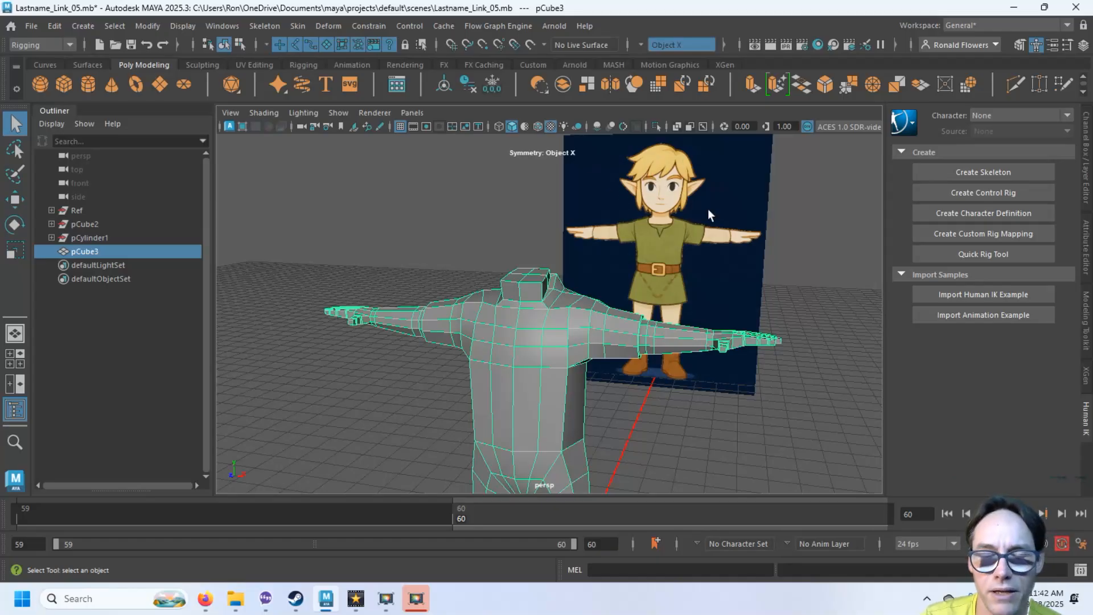
{"action": "left_click_drag", "start_coordinate": [708, 209], "coordinate": [630, 412], "text": "alt"}
{"action": "key", "text": "bracketleft"}
{"action": "key", "text": "bracketleft"}
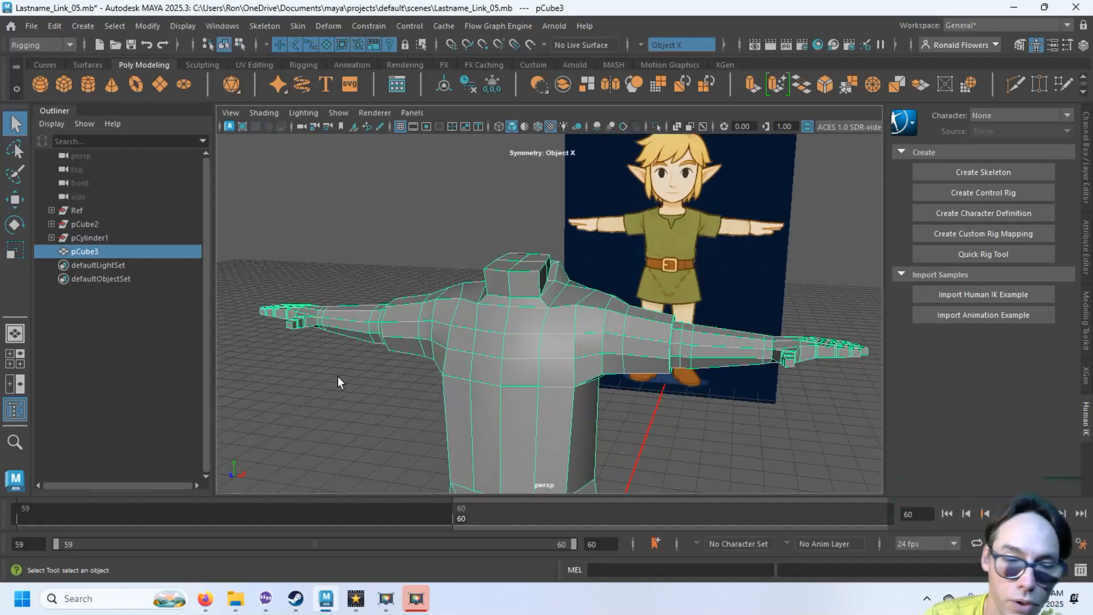
{"action": "left_click", "coordinate": [205, 598]}
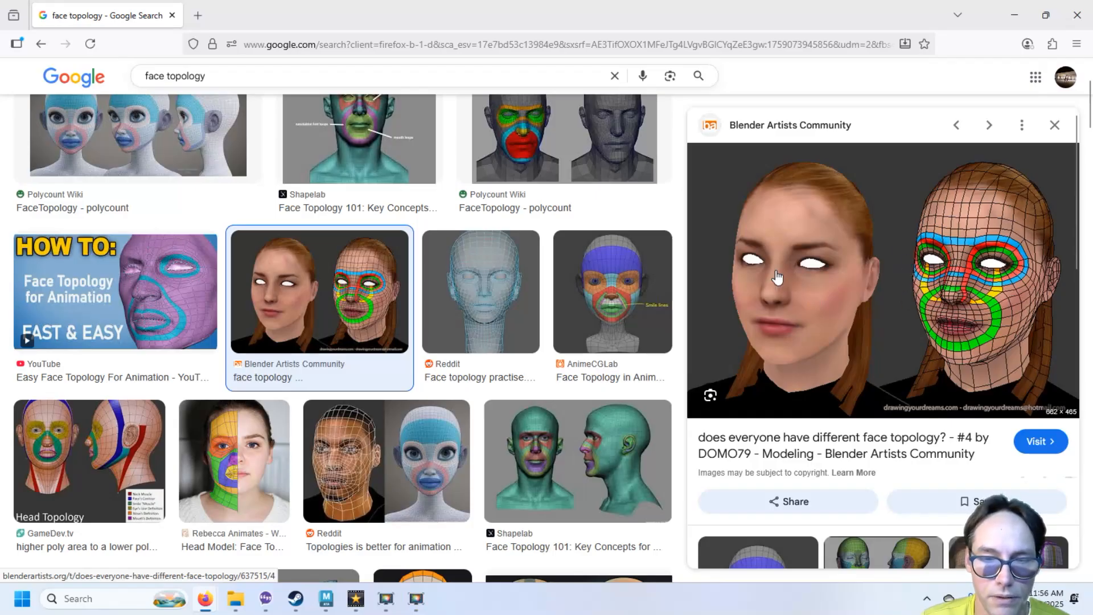
{"action": "left_click", "coordinate": [326, 599]}
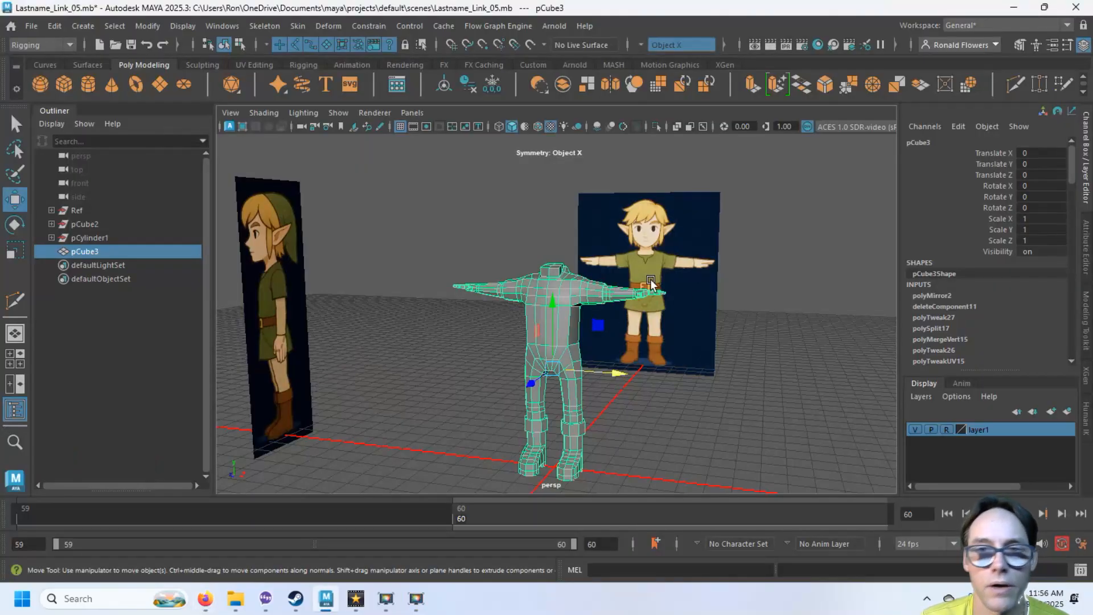
Step: In the front view, create a polygon disc and raise it along Y to about 85.1, onto the reference's mouth
{"action": "scroll", "coordinate": [666, 399], "scroll_direction": "up", "scroll_amount": 5}
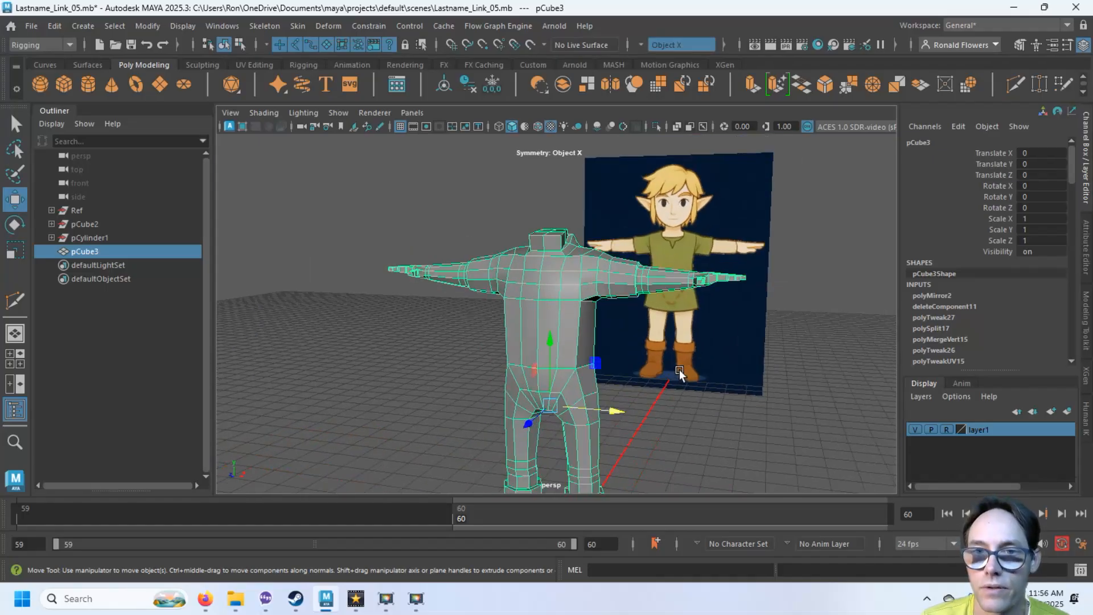
{"action": "left_click_drag", "start_coordinate": [680, 373], "coordinate": [664, 385], "text": "alt"}
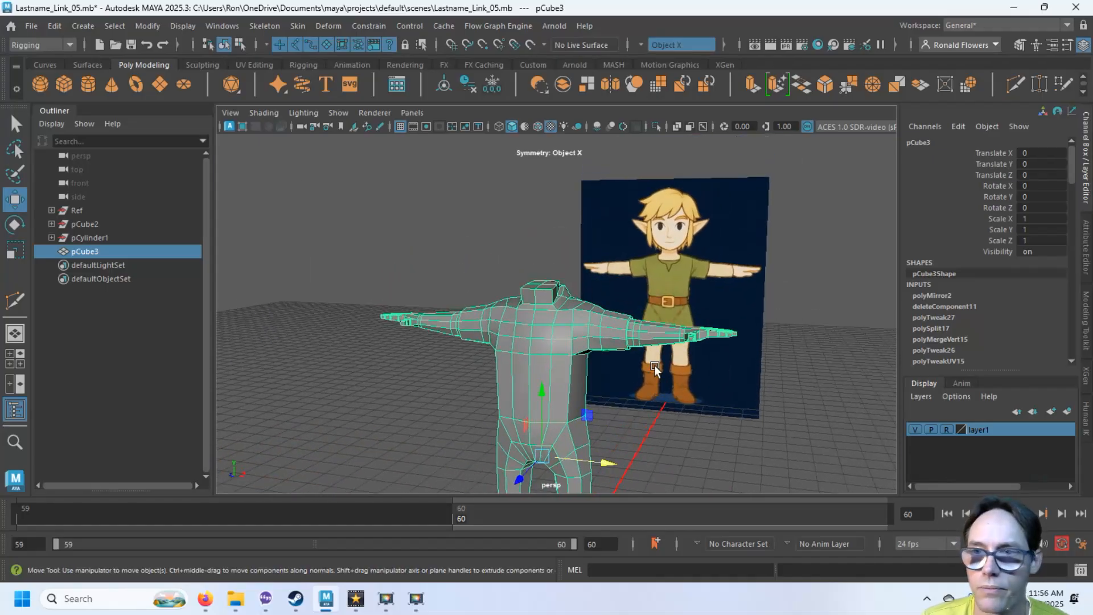
{"action": "key", "text": "space"}
{"action": "key", "text": "space"}
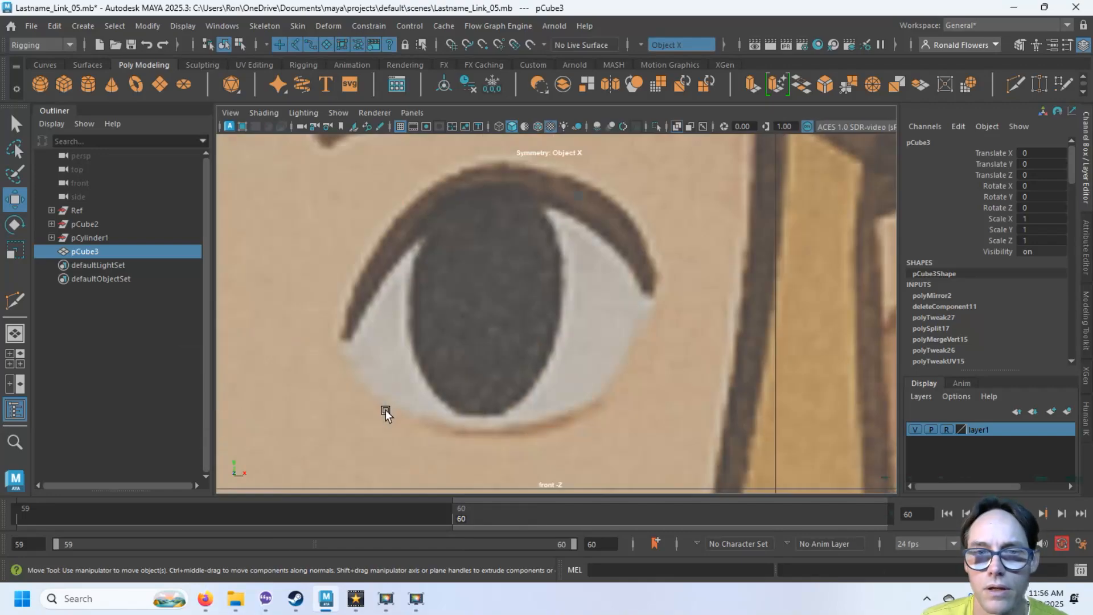
{"action": "scroll", "coordinate": [385, 414], "scroll_direction": "down", "scroll_amount": 6}
{"action": "middle_click_drag", "start_coordinate": [410, 419], "coordinate": [439, 288], "text": "alt"}
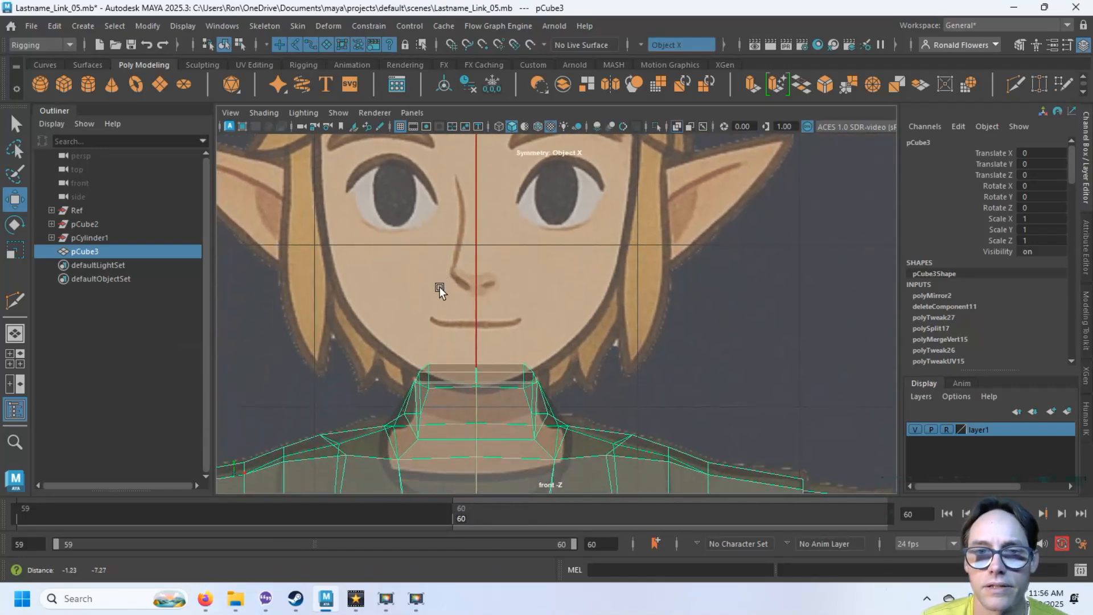
{"action": "scroll", "coordinate": [439, 290], "scroll_direction": "down", "scroll_amount": 8}
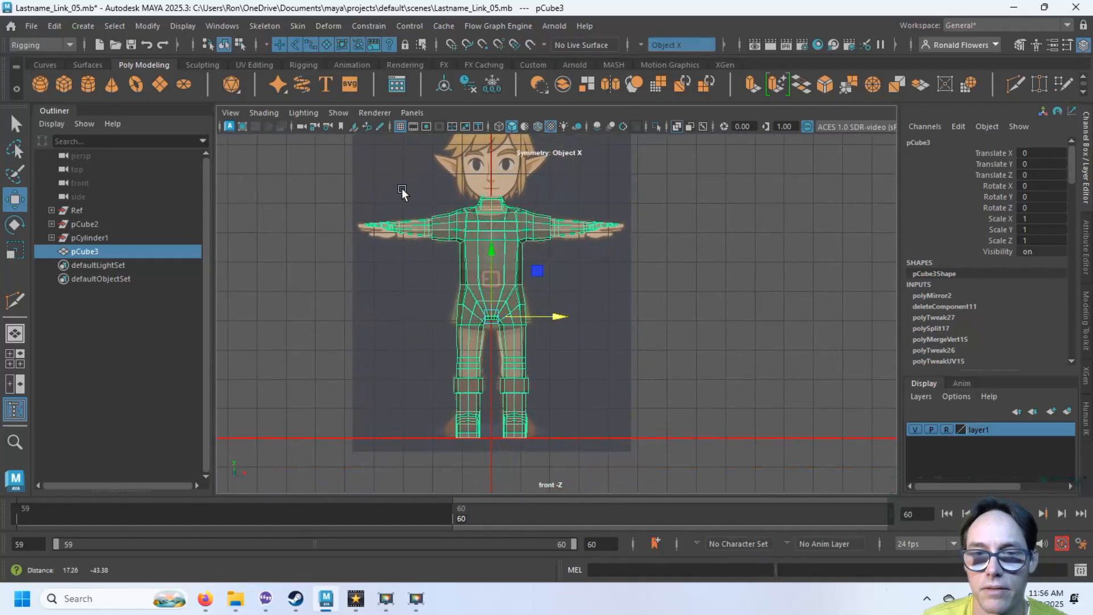
{"action": "middle_click_drag", "start_coordinate": [412, 219], "coordinate": [371, 235], "text": "alt"}
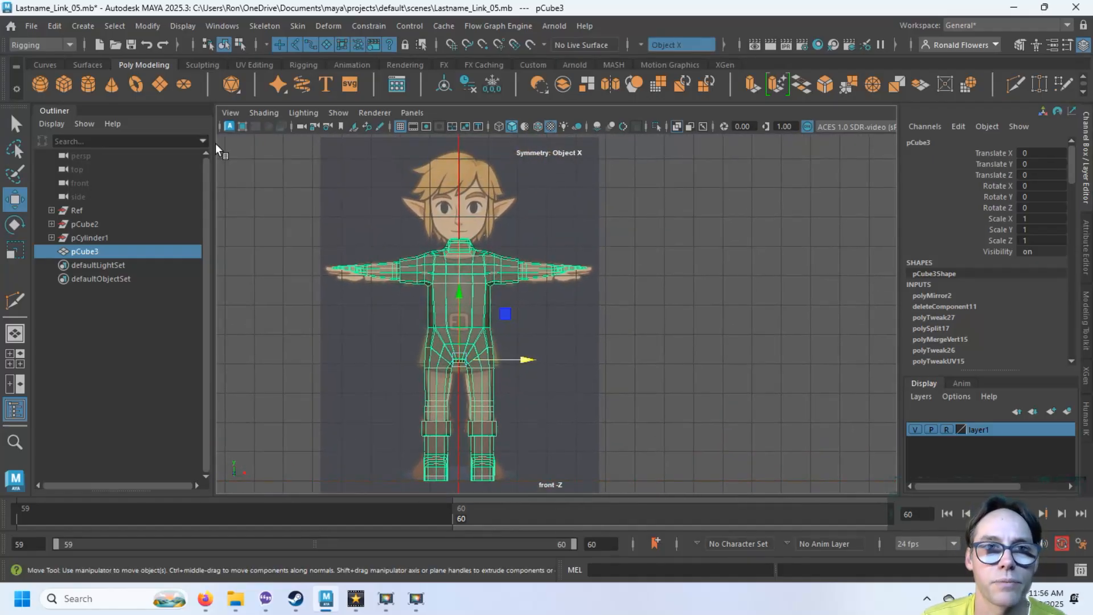
{"action": "left_click", "coordinate": [183, 85]}
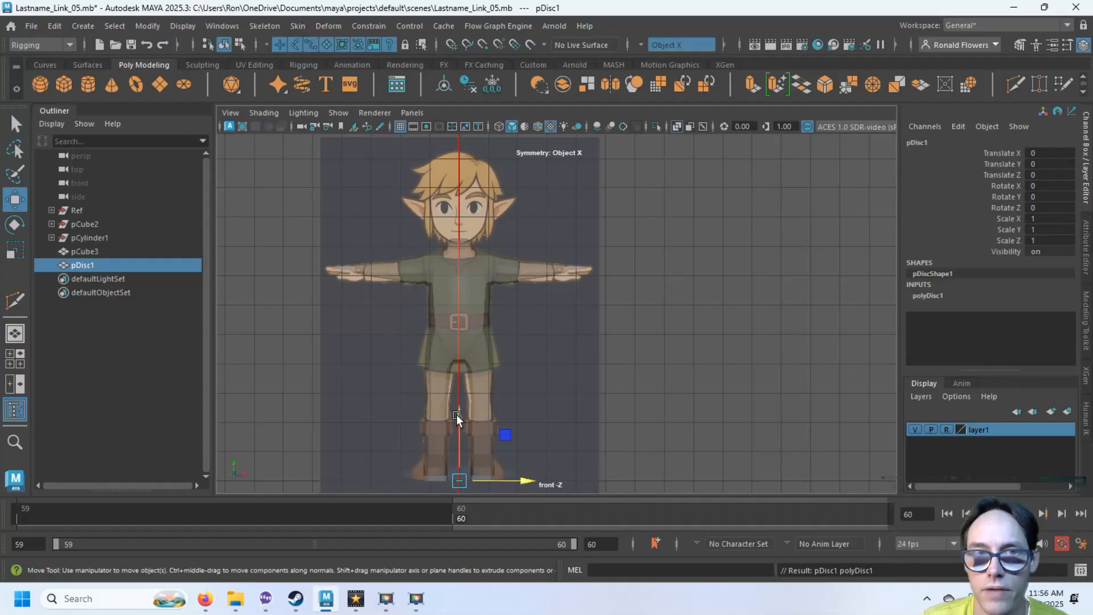
{"action": "left_click_drag", "start_coordinate": [457, 419], "coordinate": [461, 171]}
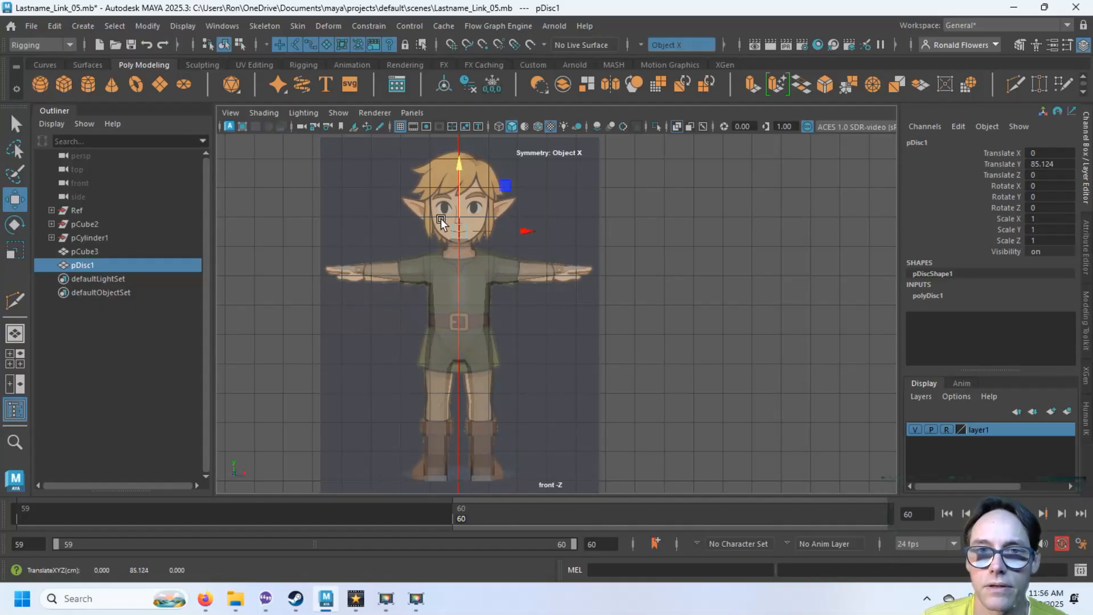
Step: Rotate the disc 90 degrees in X so that it faces the front at the mouth
{"action": "scroll", "coordinate": [424, 231], "scroll_direction": "up", "scroll_amount": 6}
{"action": "middle_click_drag", "start_coordinate": [342, 218], "coordinate": [559, 412], "text": "alt"}
{"action": "scroll", "coordinate": [534, 375], "scroll_direction": "up", "scroll_amount": 5}
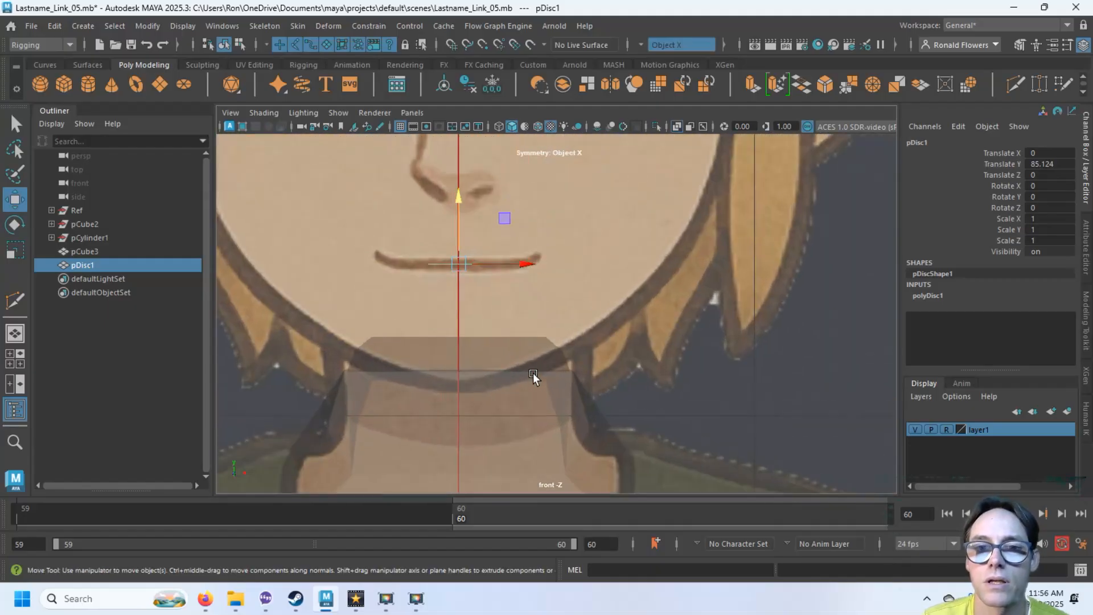
{"action": "middle_click_drag", "start_coordinate": [533, 374], "coordinate": [406, 393], "text": "alt"}
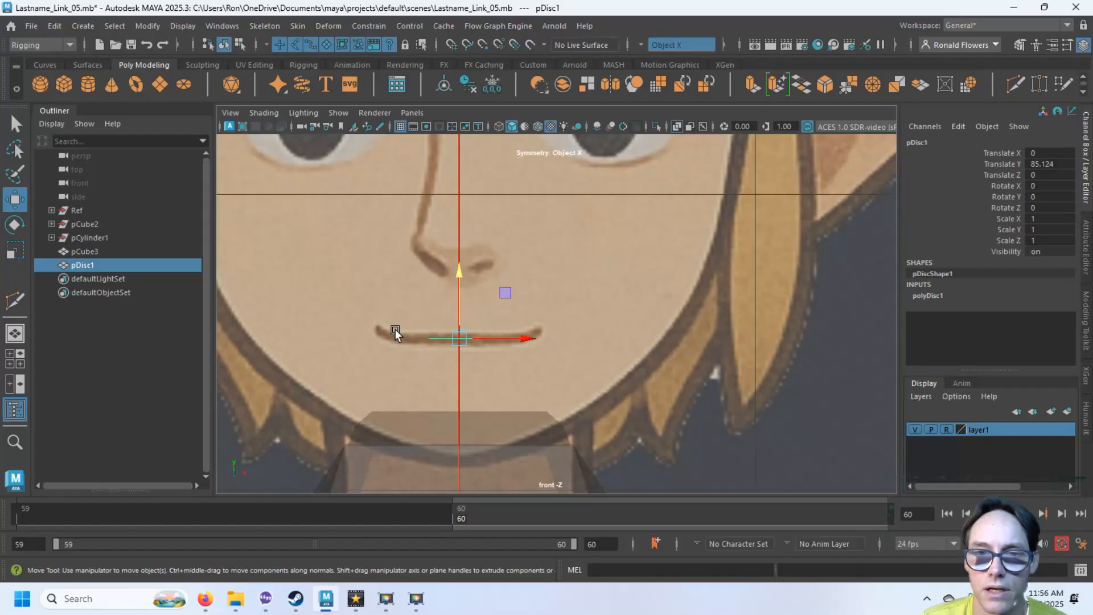
{"action": "middle_click_drag", "start_coordinate": [393, 330], "coordinate": [441, 346], "text": "alt"}
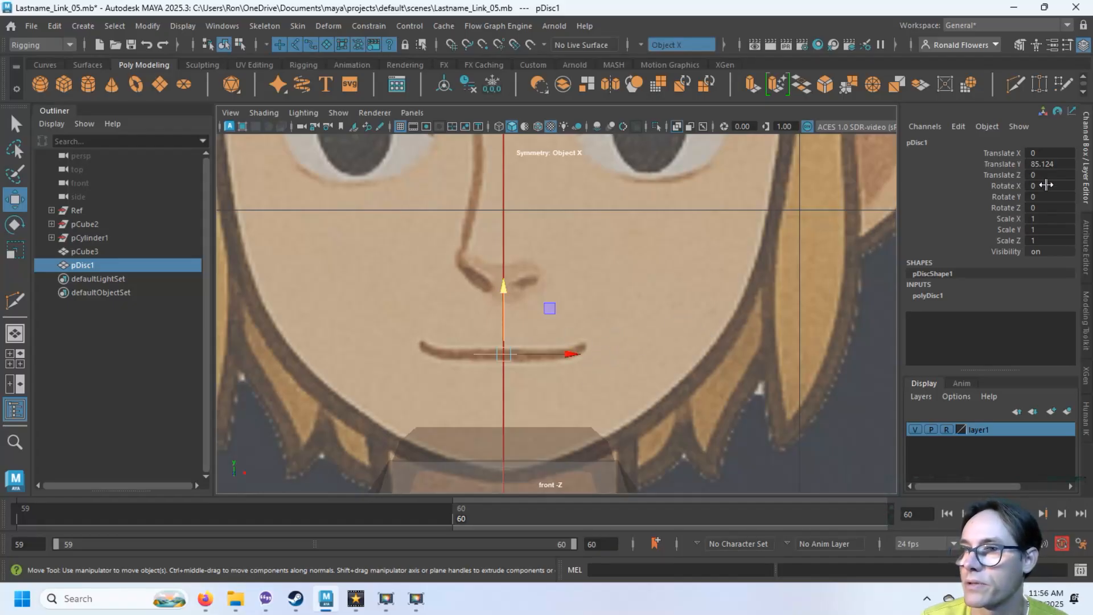
{"action": "left_click", "coordinate": [1016, 186]}
{"action": "double_click", "coordinate": [1044, 185]}
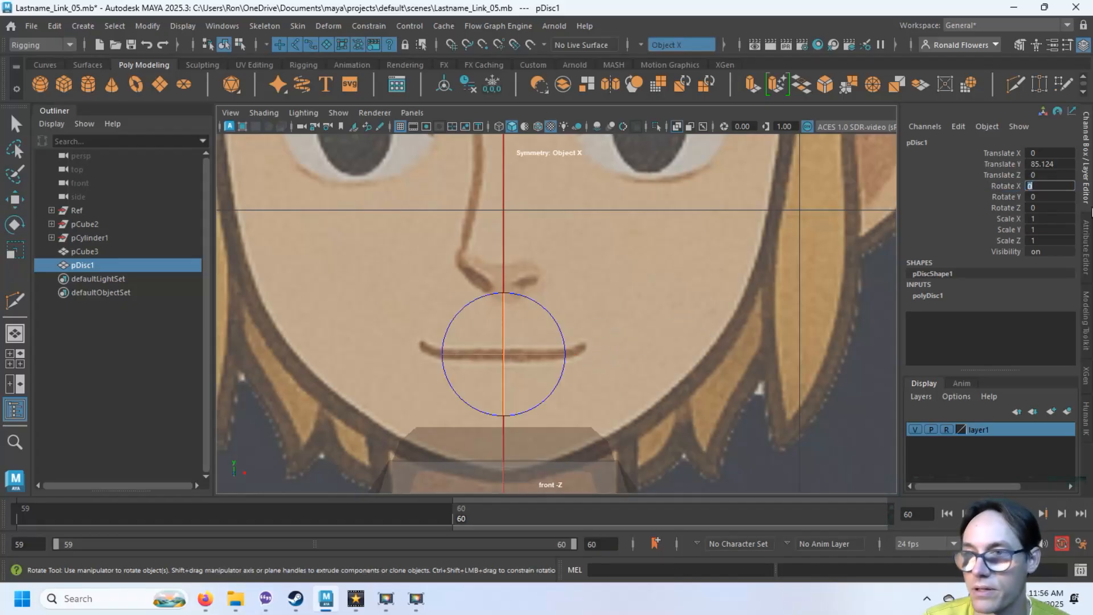
{"action": "key", "text": "Return"}
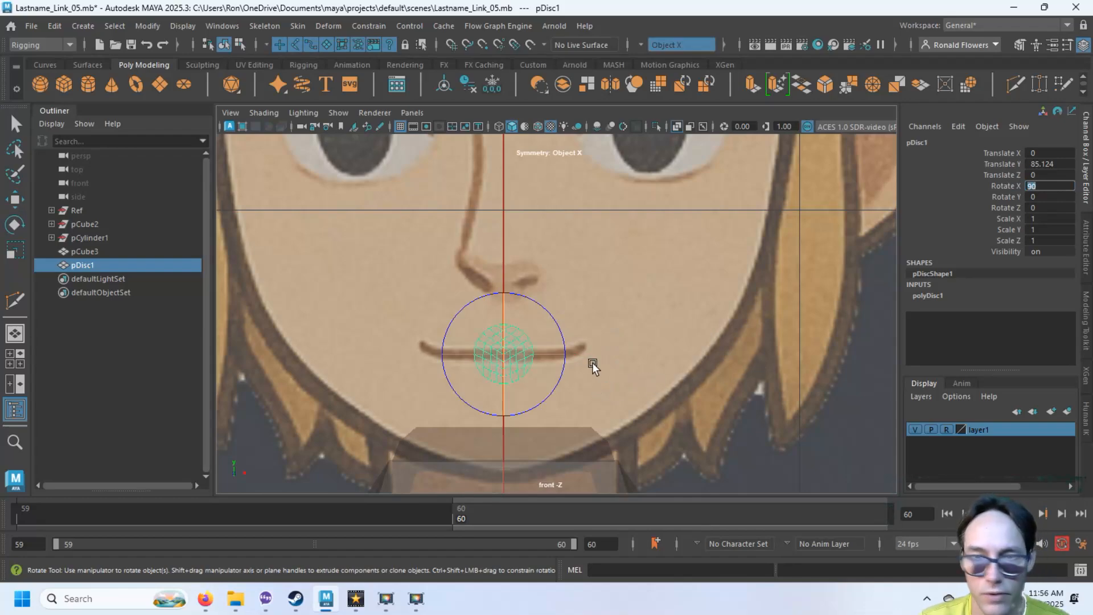
{"action": "key", "text": "q"}
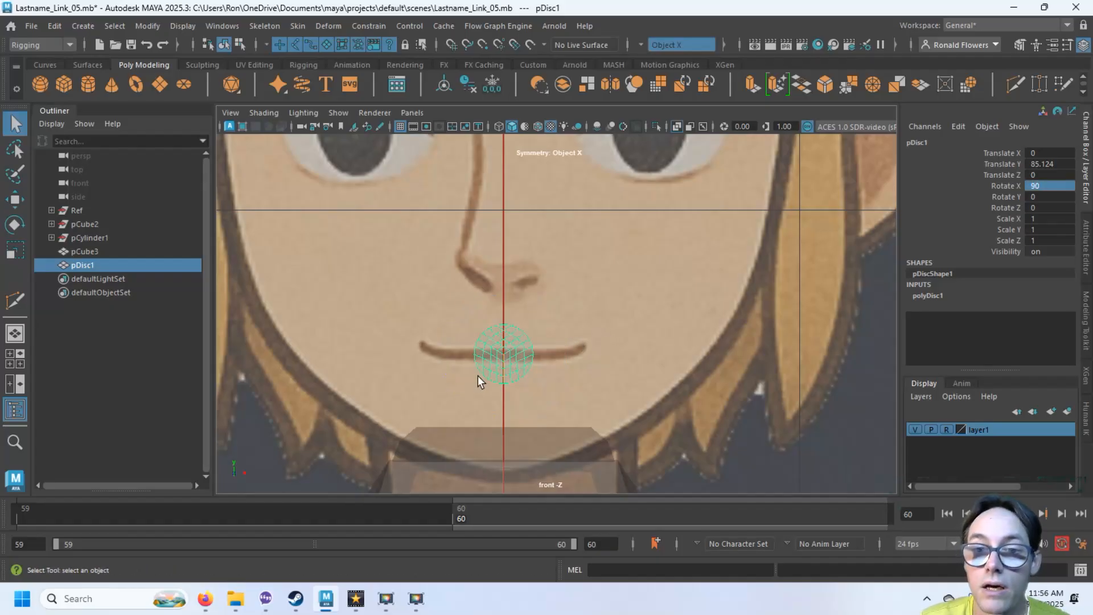
Step: Set the disc's subdivision mode to Caps, its sides to 6 and its subdivisions to 1
{"action": "scroll", "coordinate": [491, 349], "scroll_direction": "up", "scroll_amount": 5}
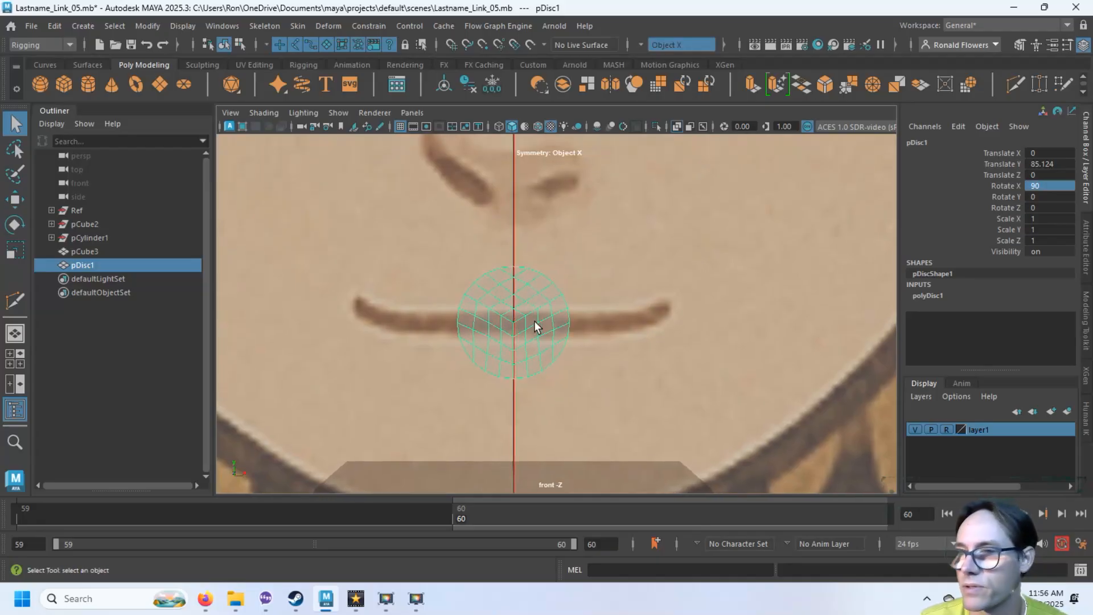
{"action": "left_click", "coordinate": [926, 296]}
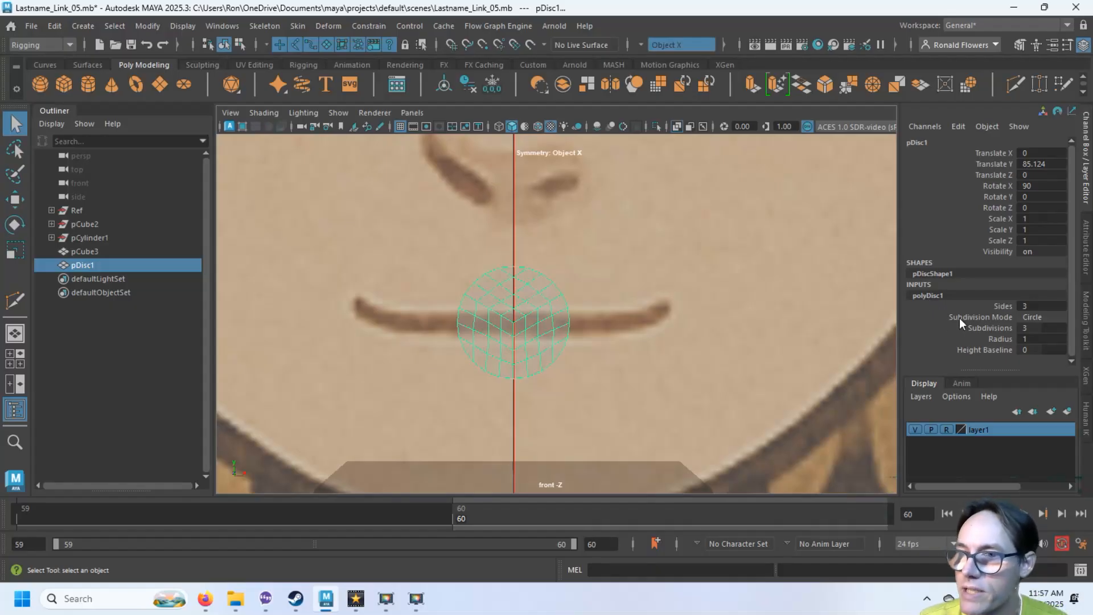
{"action": "left_click", "coordinate": [1051, 317]}
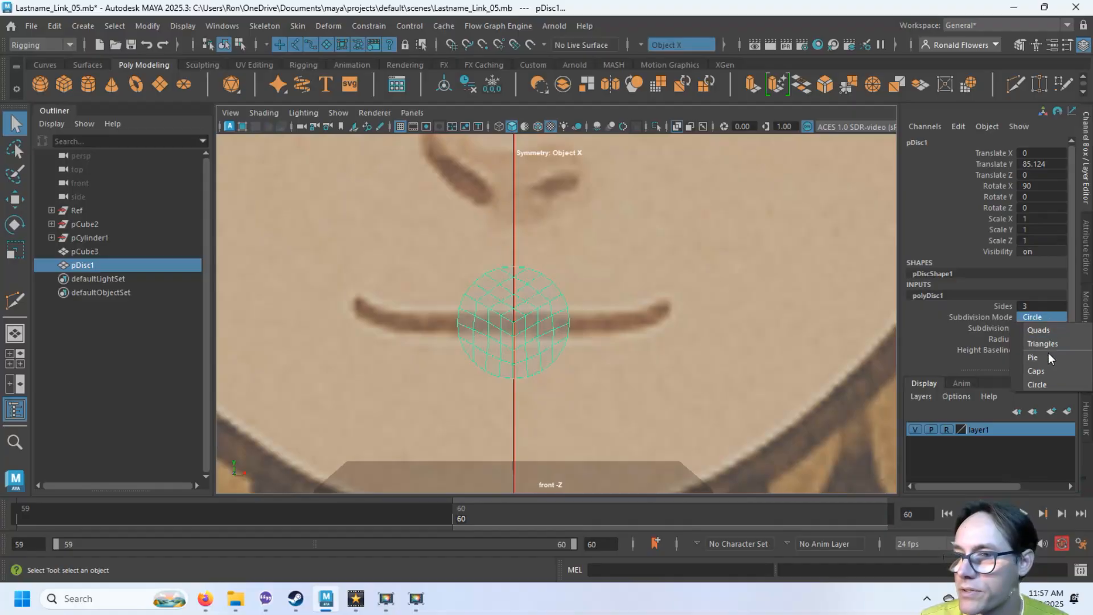
{"action": "left_click", "coordinate": [1053, 370]}
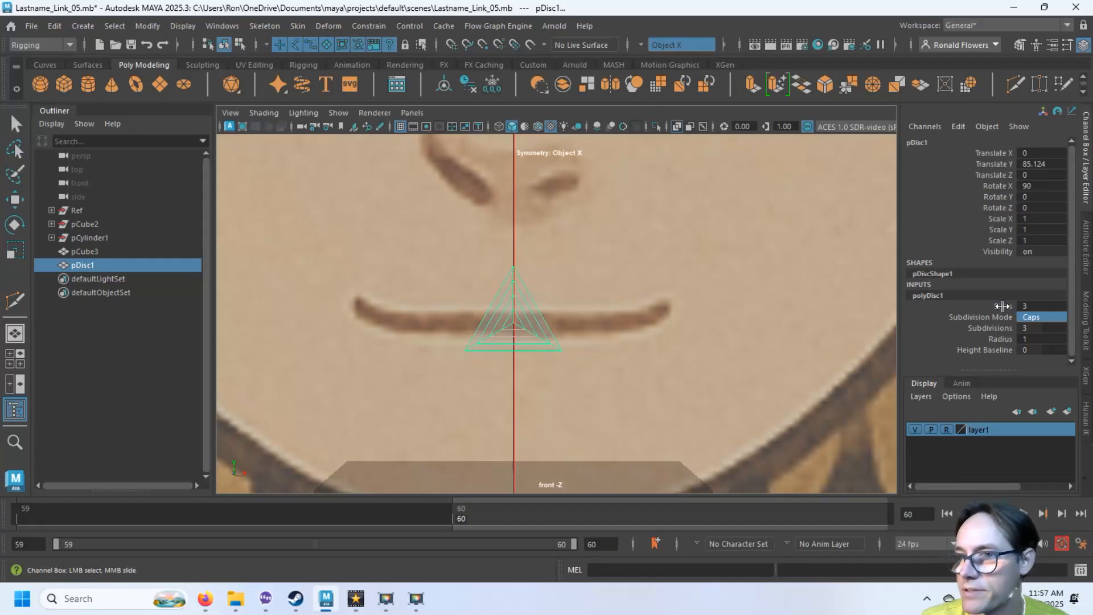
{"action": "left_click", "coordinate": [1008, 306]}
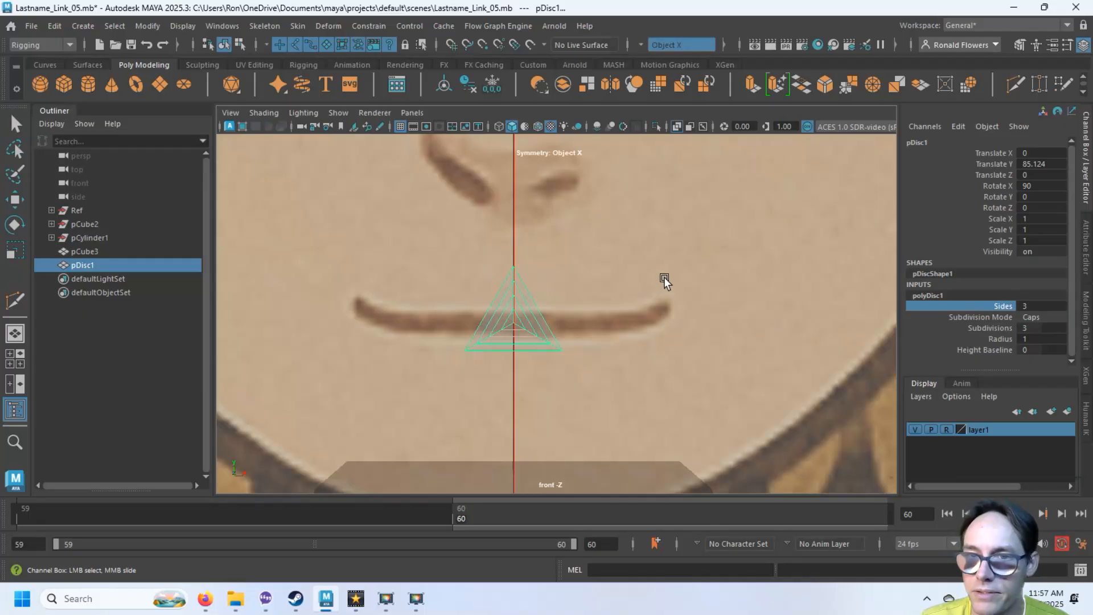
{"action": "middle_click_drag", "start_coordinate": [664, 278], "coordinate": [687, 265]}
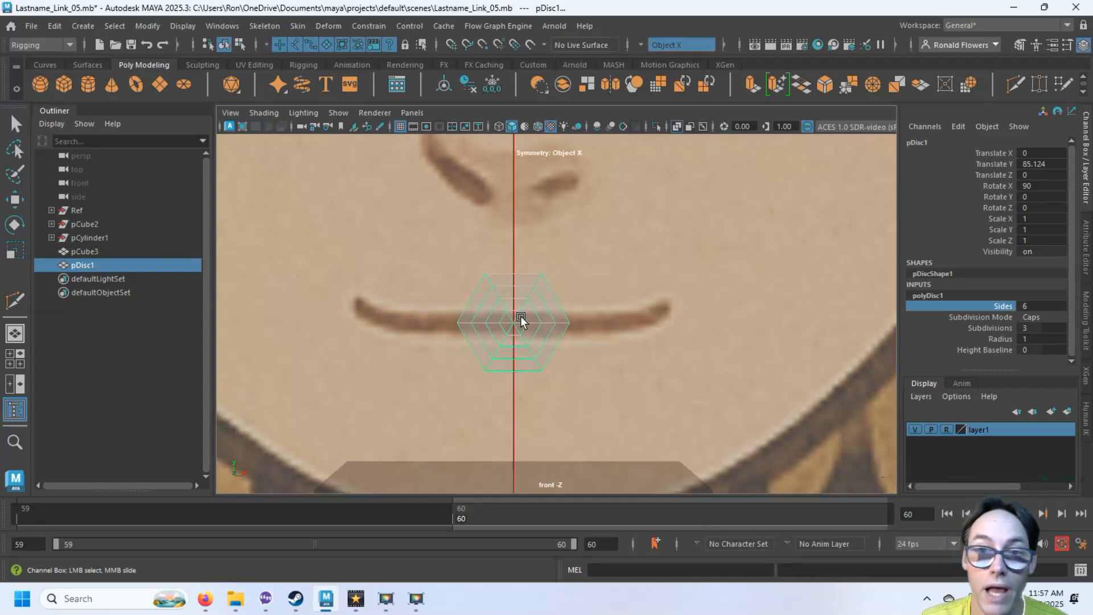
{"action": "middle_click_drag", "start_coordinate": [662, 282], "coordinate": [674, 281]}
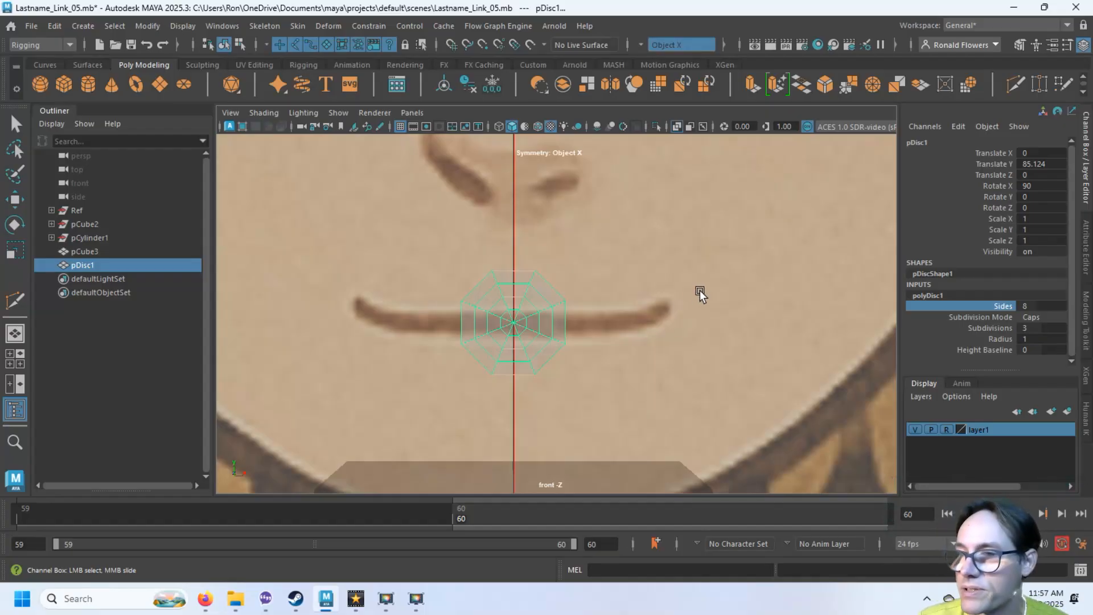
{"action": "middle_click_drag", "start_coordinate": [739, 296], "coordinate": [681, 300]}
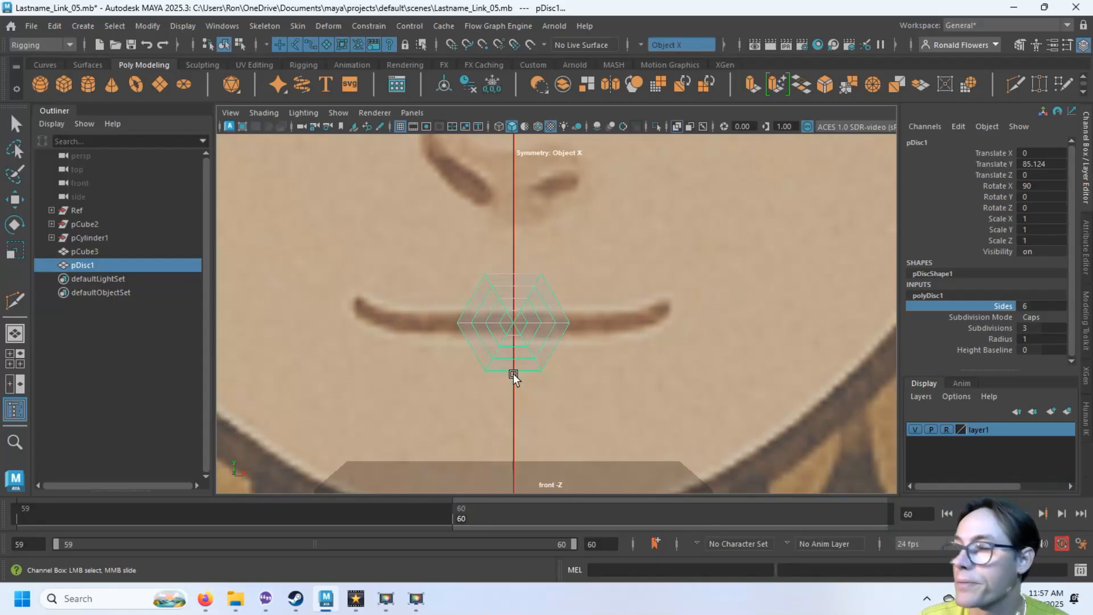
{"action": "left_click", "coordinate": [1001, 329]}
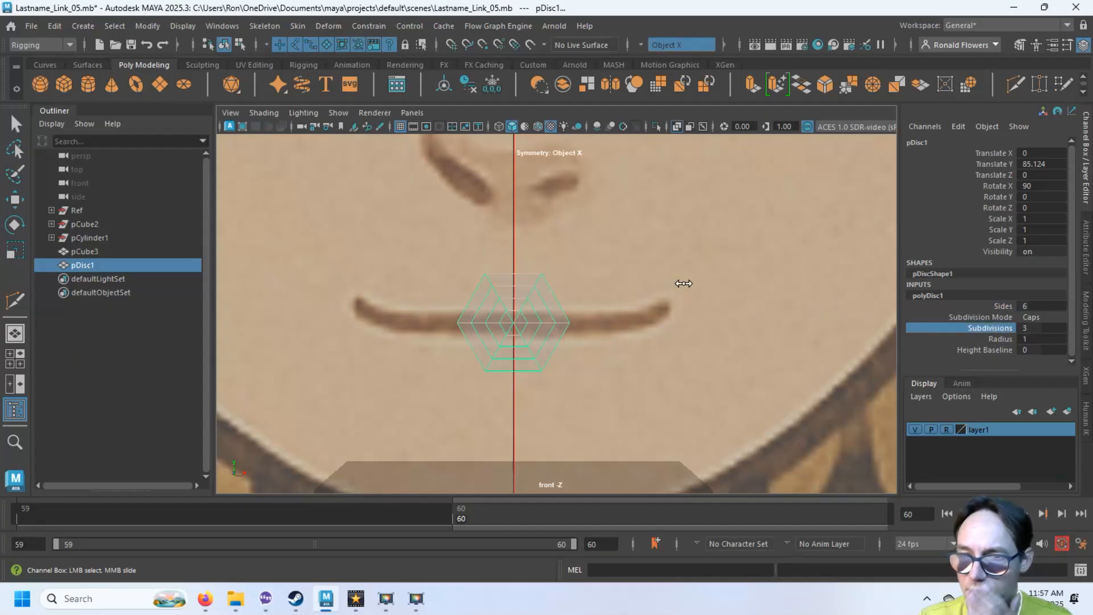
{"action": "middle_click_drag", "start_coordinate": [683, 284], "coordinate": [664, 285]}
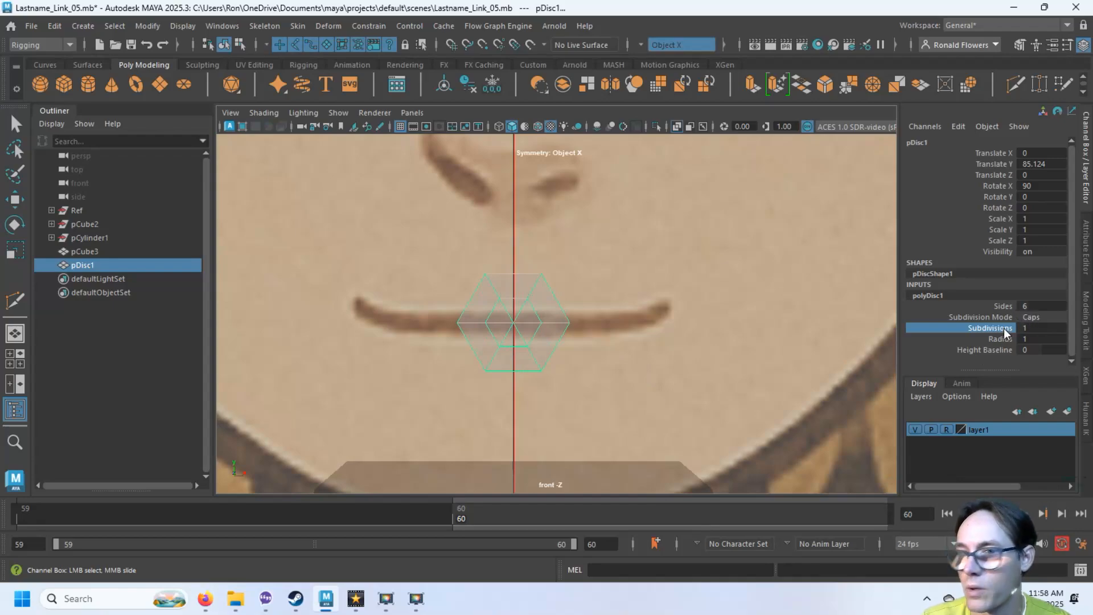
Step: Delete all the inner triangular faces of the hexagonal disc, leaving only the outer ring of faces
{"action": "scroll", "coordinate": [470, 332], "scroll_direction": "up", "scroll_amount": 3}
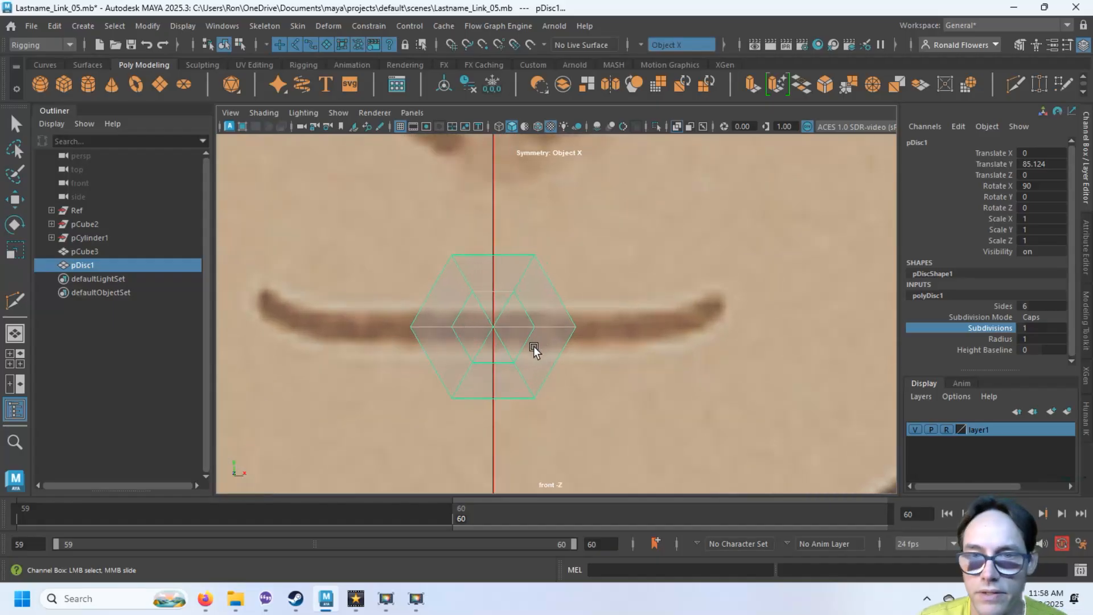
{"action": "middle_click_drag", "start_coordinate": [487, 342], "coordinate": [573, 346], "text": "alt"}
{"action": "scroll", "coordinate": [582, 342], "scroll_direction": "up", "scroll_amount": 1}
{"action": "scroll", "coordinate": [639, 326], "scroll_direction": "up", "scroll_amount": 1}
{"action": "scroll", "coordinate": [637, 325], "scroll_direction": "up", "scroll_amount": 1}
{"action": "scroll", "coordinate": [597, 301], "scroll_direction": "down", "scroll_amount": 4}
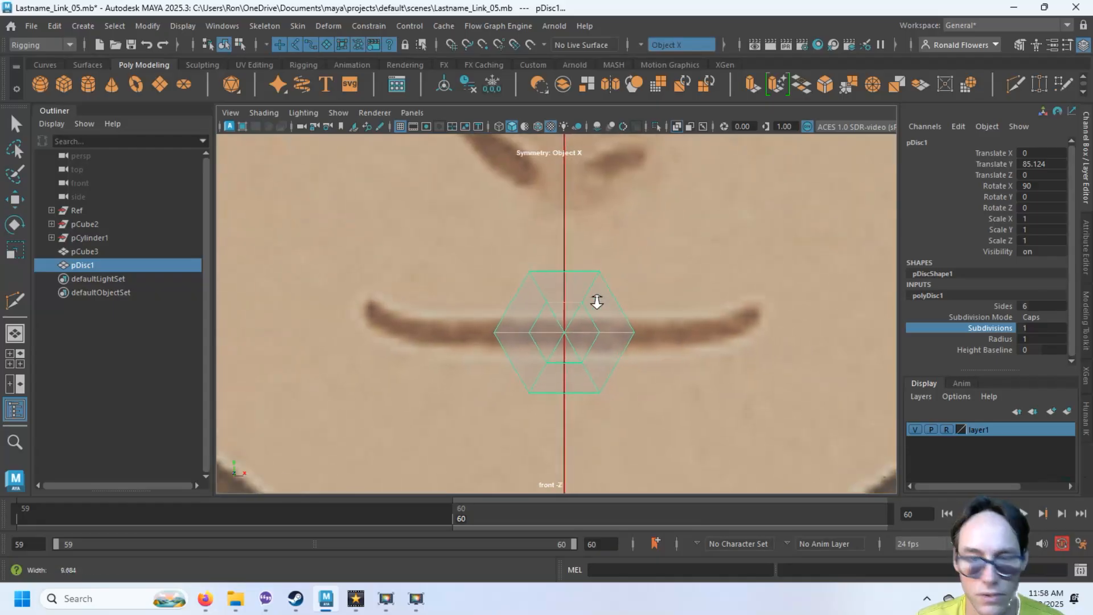
{"action": "scroll", "coordinate": [596, 302], "scroll_direction": "up", "scroll_amount": 1}
{"action": "key", "text": "F11"}
{"action": "left_click", "coordinate": [589, 344]}
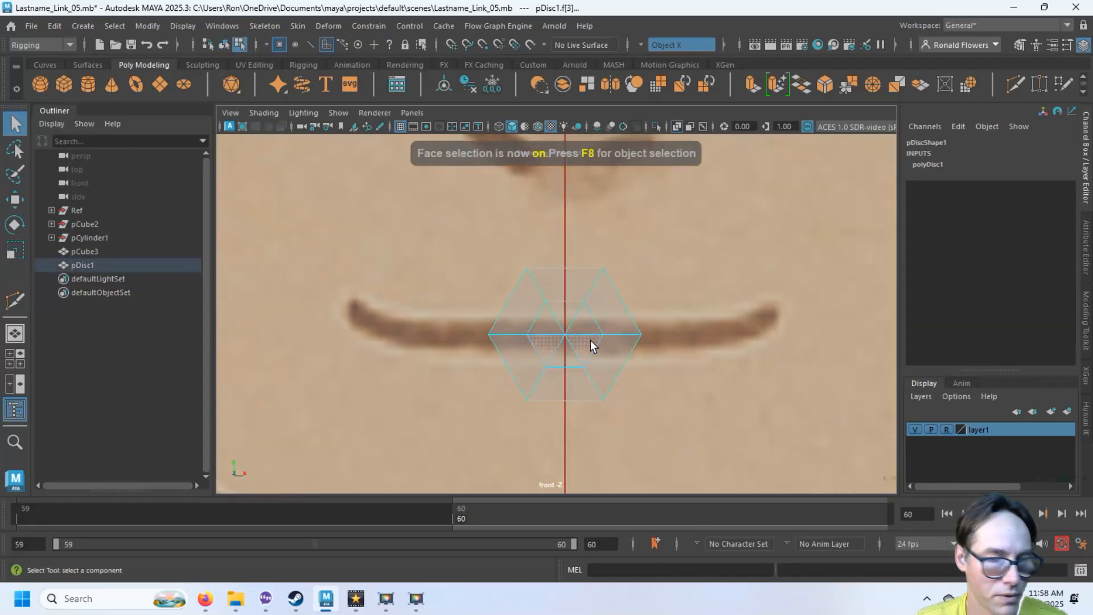
{"action": "key", "text": "Delete"}
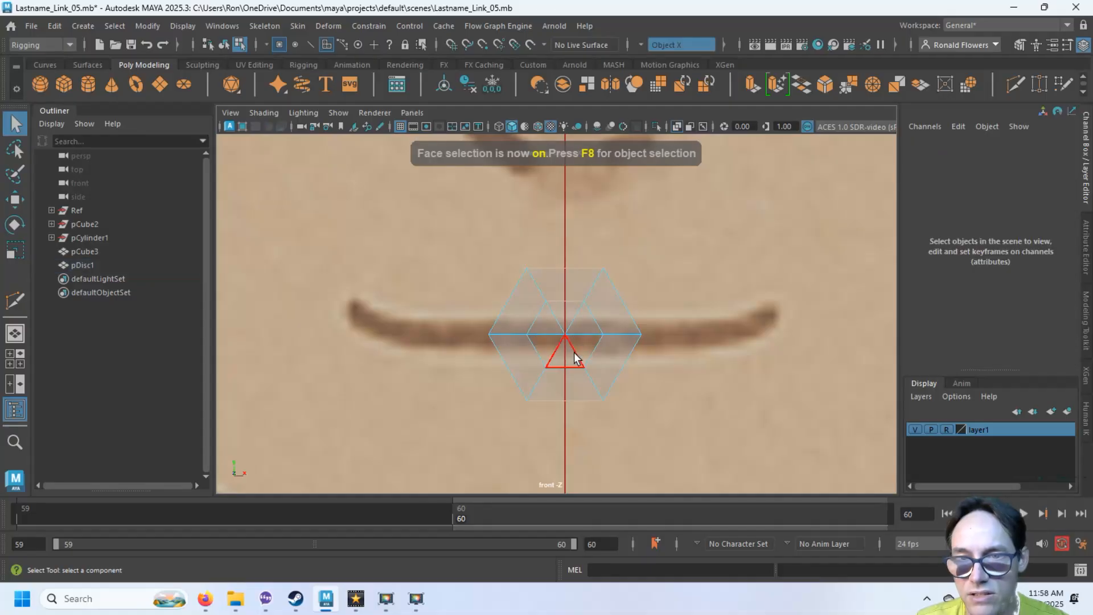
{"action": "left_click", "coordinate": [574, 355]}
{"action": "key", "text": "Delete"}
{"action": "left_click", "coordinate": [590, 323]}
{"action": "key", "text": "Delete"}
{"action": "left_click", "coordinate": [570, 316]}
{"action": "key", "text": "Delete"}
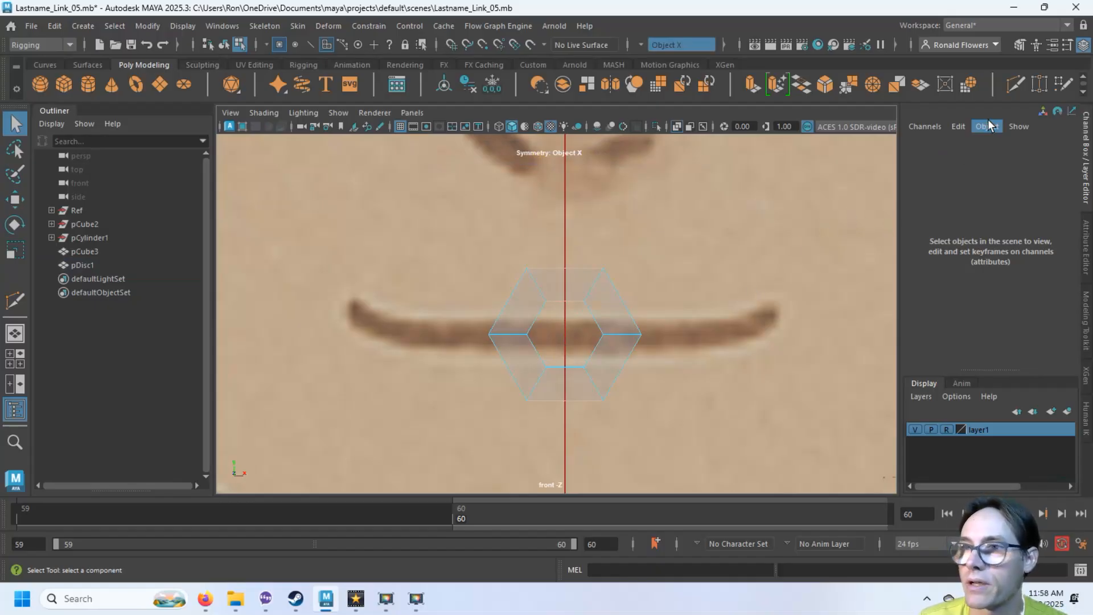
Step: Turn symmetry off and use Multi-Cut to split the hexagonal ring's upper and lower faces along the vertical centre line
{"action": "left_click", "coordinate": [1017, 85]}
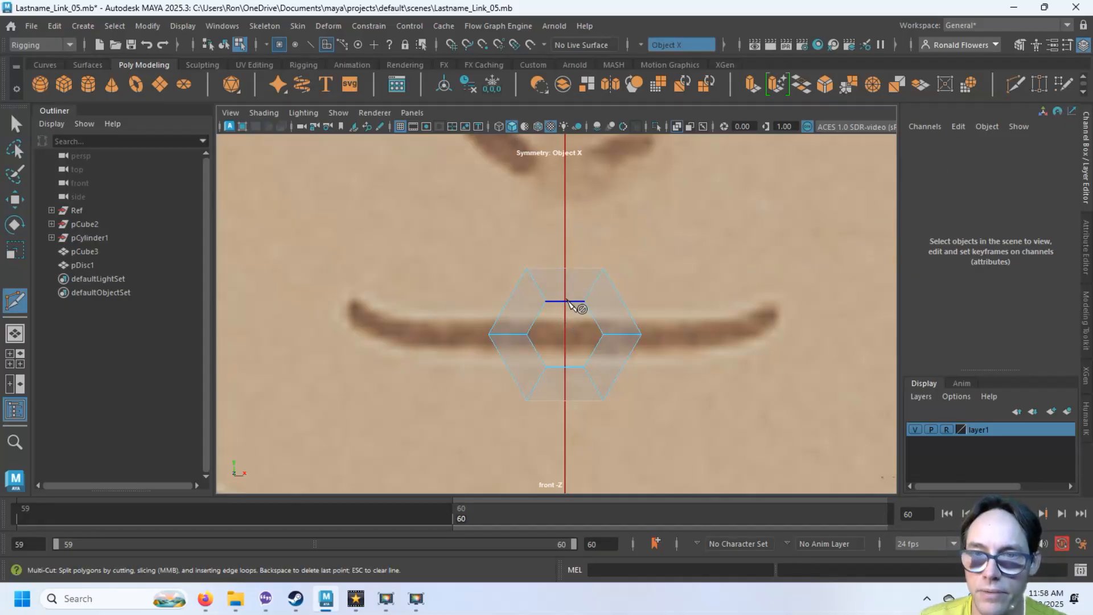
{"action": "left_click", "coordinate": [641, 45]}
{"action": "left_click", "coordinate": [664, 53]}
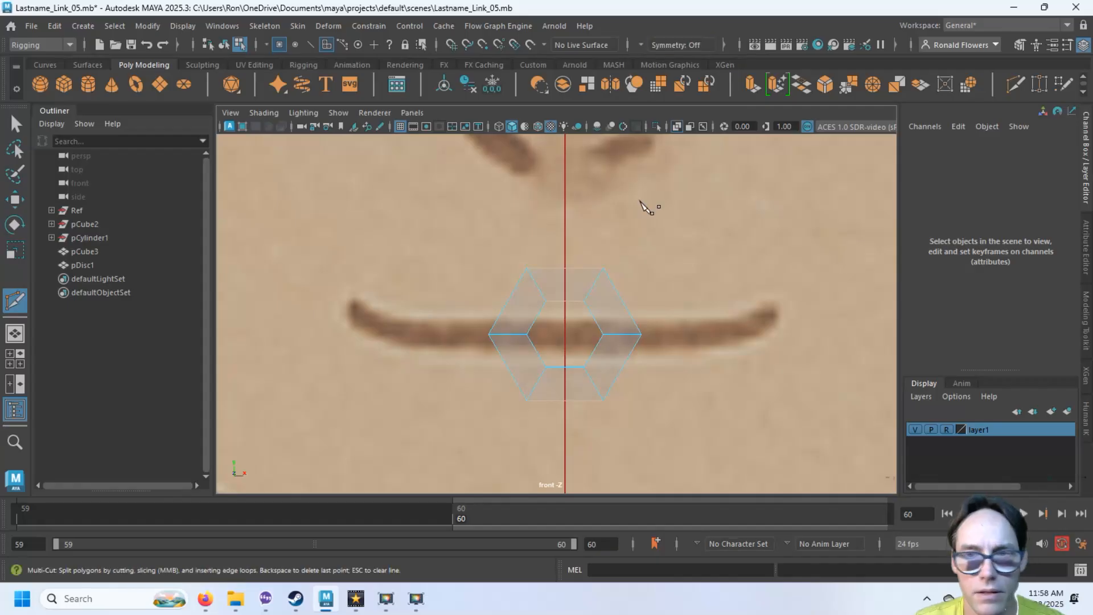
{"action": "scroll", "coordinate": [622, 305], "scroll_direction": "up", "scroll_amount": 3}
{"action": "middle_click_drag", "start_coordinate": [549, 254], "coordinate": [507, 253], "text": "alt"}
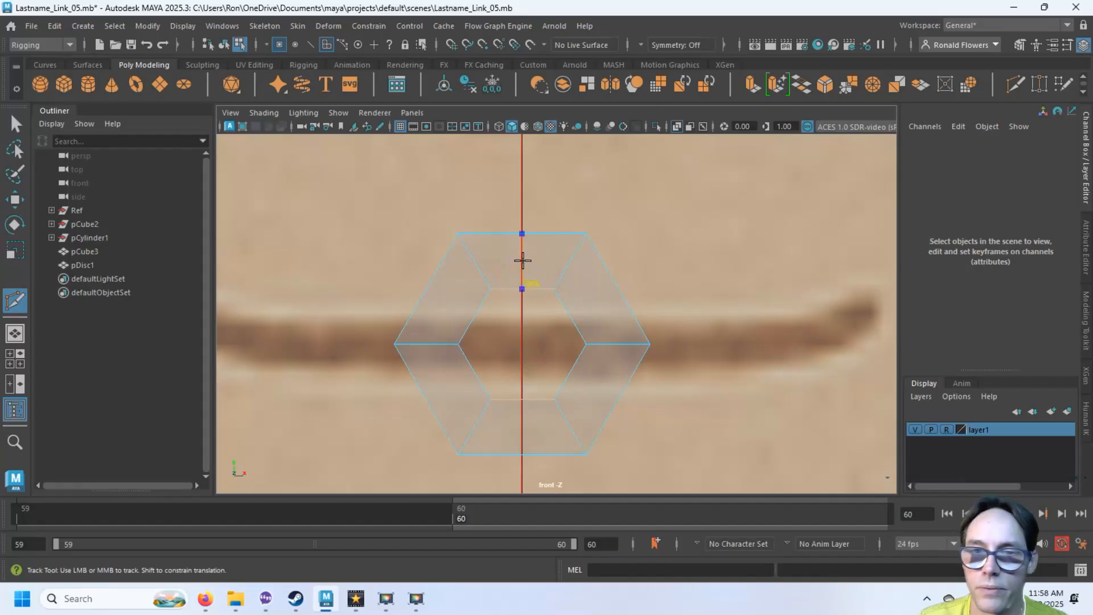
{"action": "left_click", "coordinate": [522, 260], "text": "ctrl"}
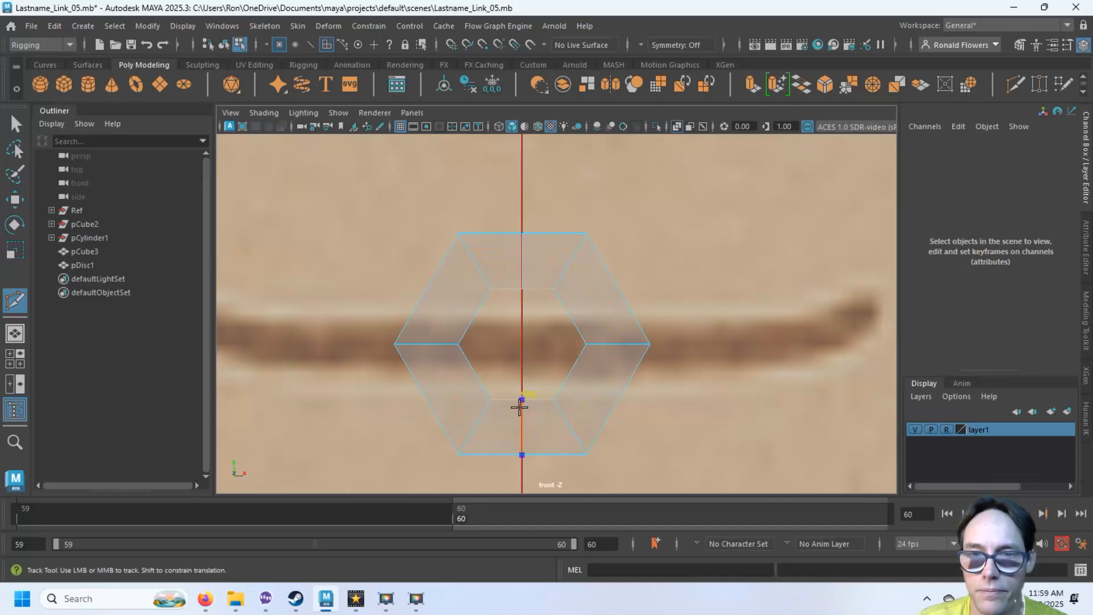
{"action": "left_click", "coordinate": [519, 424], "text": "ctrl"}
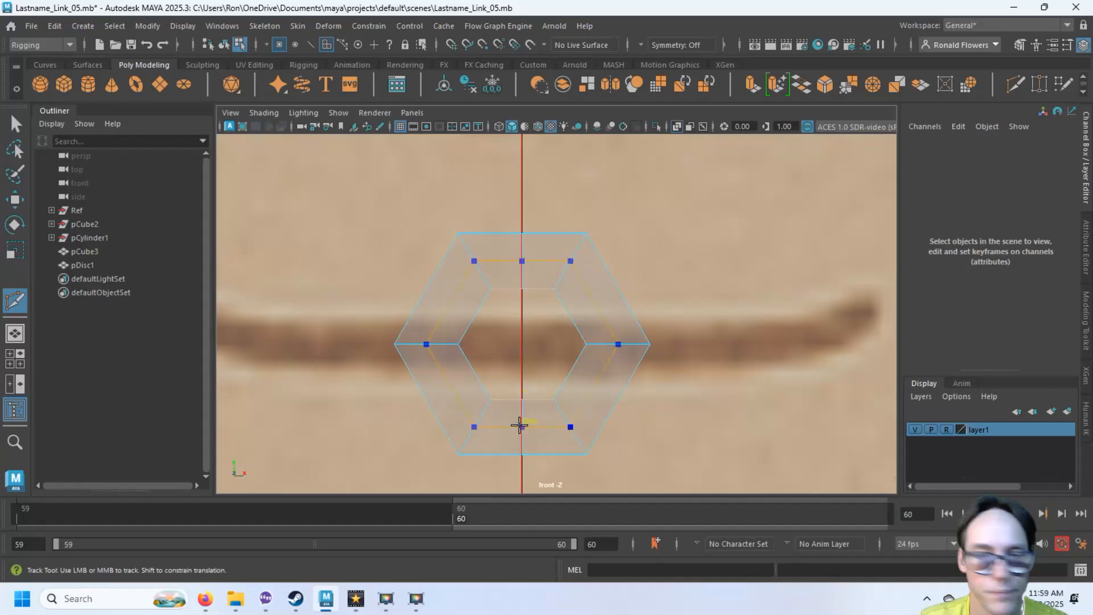
{"action": "key", "text": "q"}
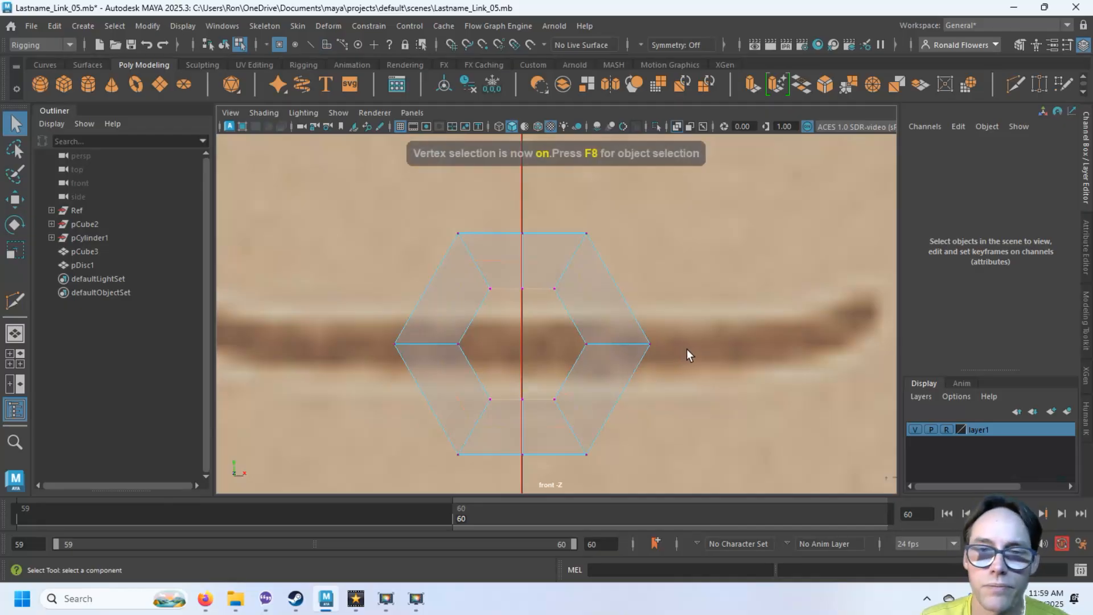
Step: With Object X symmetry on, move the ring's side vertices outward to X of about 2.2, toward the reference's mouth corners
{"action": "right_click_drag", "start_coordinate": [680, 383], "coordinate": [674, 312], "text": "alt"}
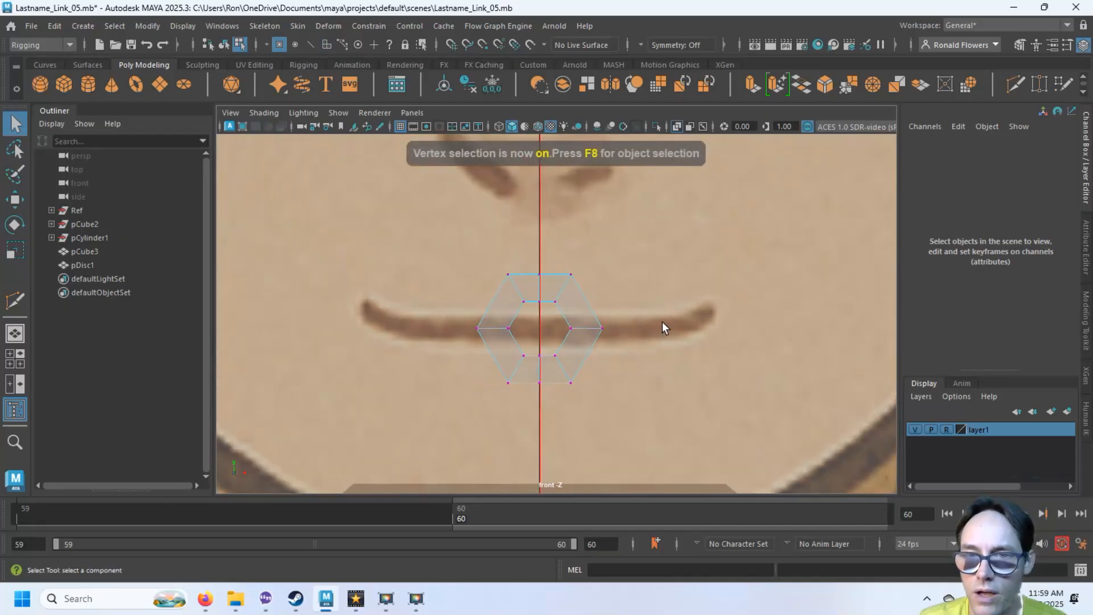
{"action": "left_click_drag", "start_coordinate": [568, 333], "coordinate": [630, 344]}
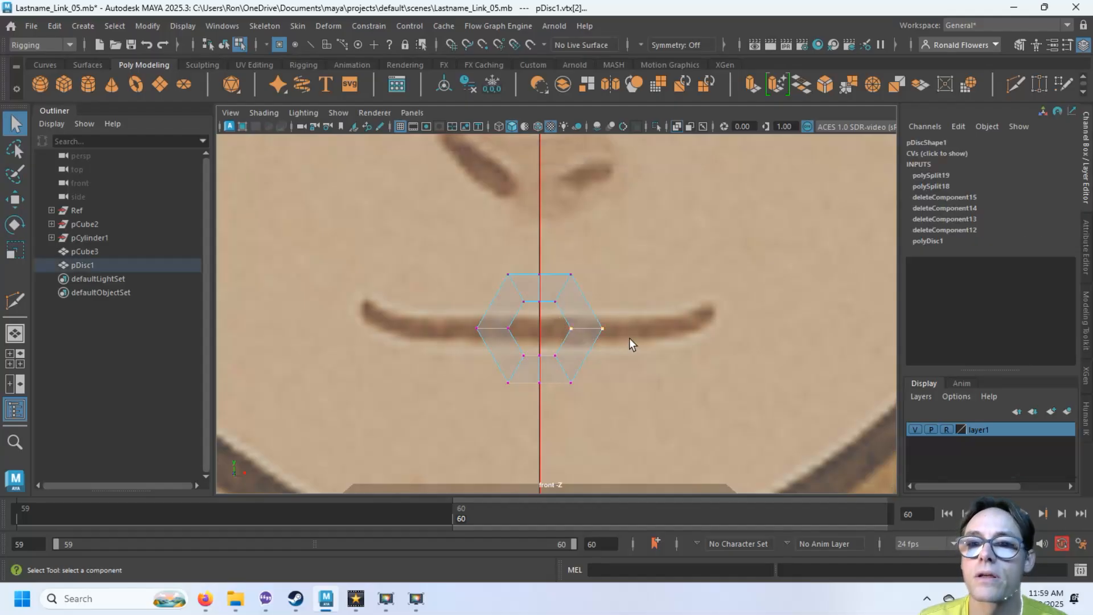
{"action": "left_click", "coordinate": [646, 46]}
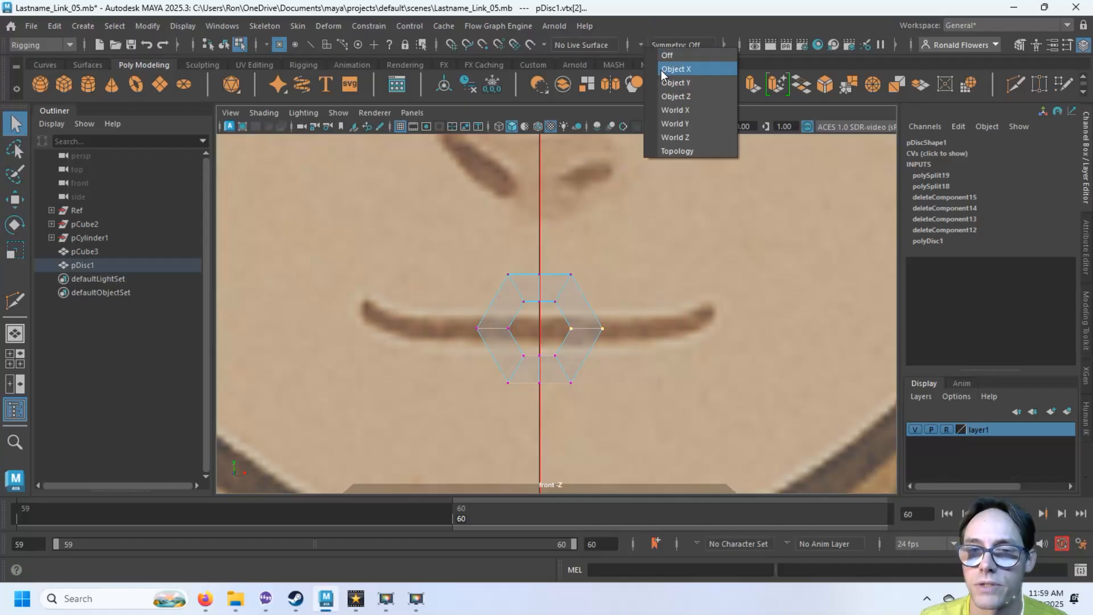
{"action": "left_click", "coordinate": [663, 70]}
{"action": "key", "text": "w"}
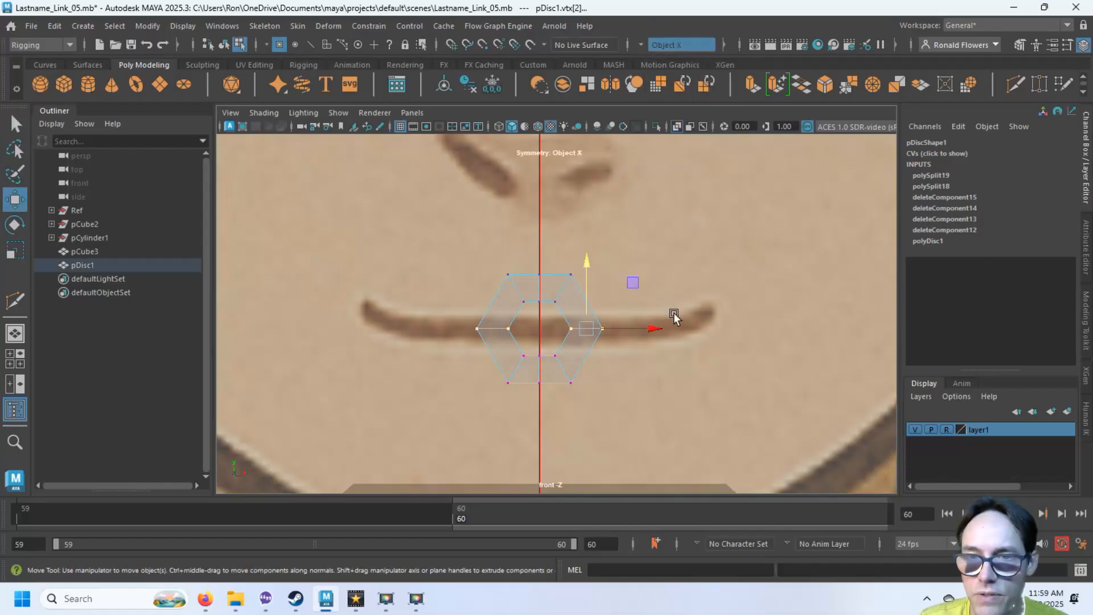
{"action": "left_click_drag", "start_coordinate": [643, 328], "coordinate": [743, 318]}
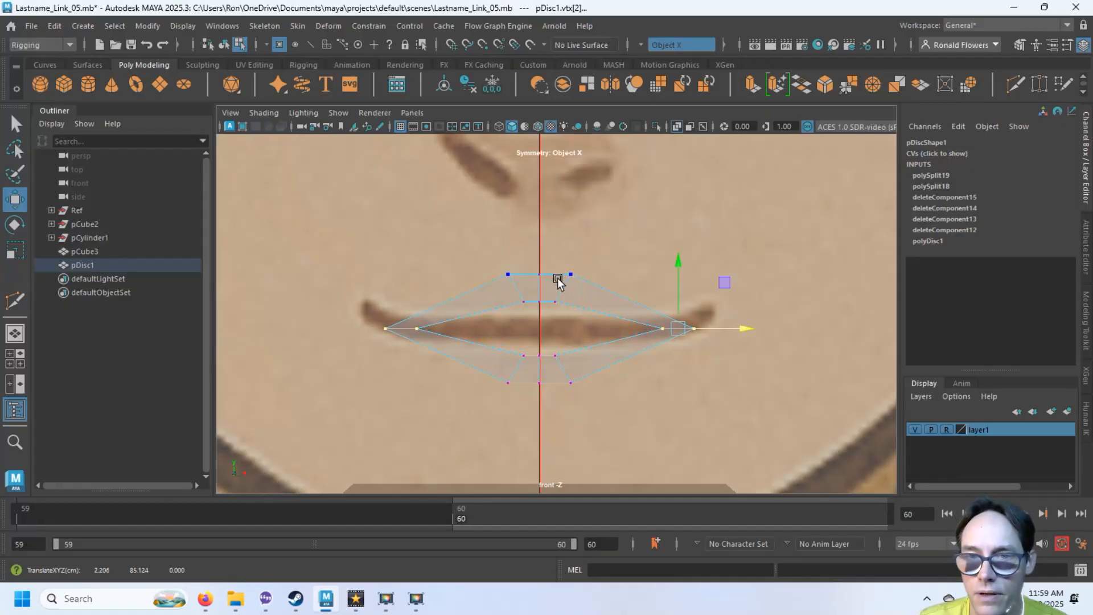
Step: Shape the lower lip by spreading its side vertices to X of about 0.97 and Y 84.34, and lowering its centre vertices to Y of about 84.24
{"action": "left_click_drag", "start_coordinate": [554, 342], "coordinate": [593, 415]}
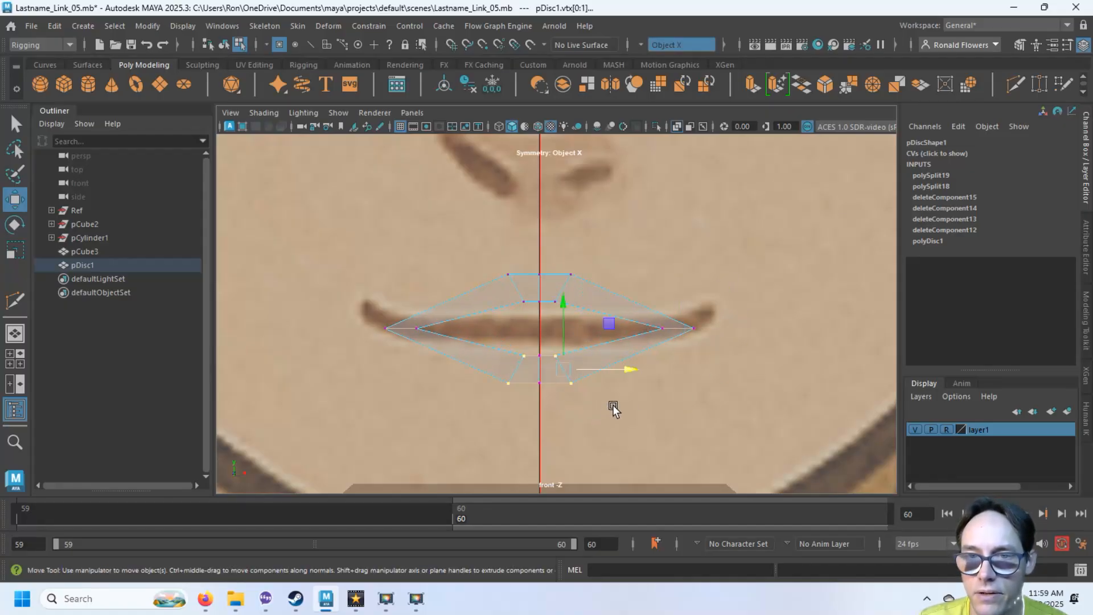
{"action": "left_click_drag", "start_coordinate": [623, 370], "coordinate": [652, 370]}
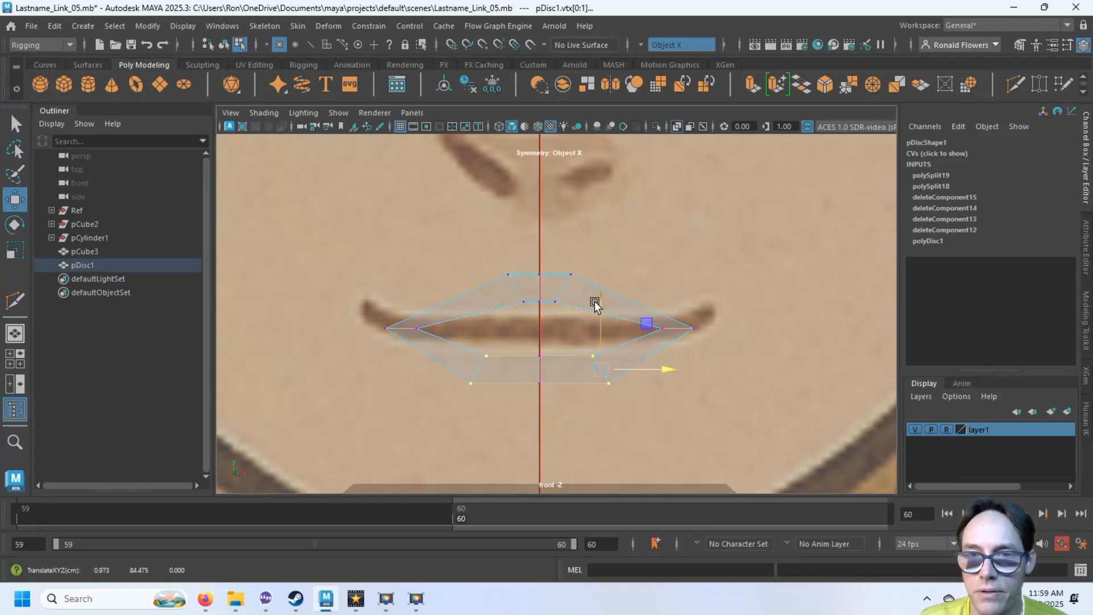
{"action": "left_click_drag", "start_coordinate": [593, 303], "coordinate": [597, 311]}
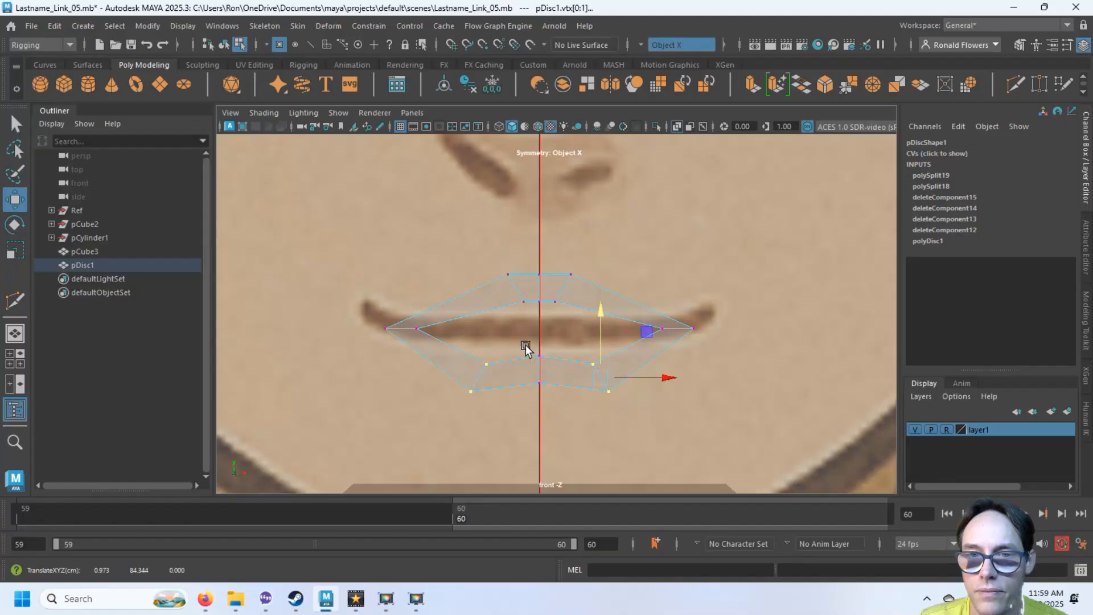
{"action": "left_click_drag", "start_coordinate": [523, 346], "coordinate": [561, 408]}
{"action": "left_click_drag", "start_coordinate": [538, 320], "coordinate": [537, 334]}
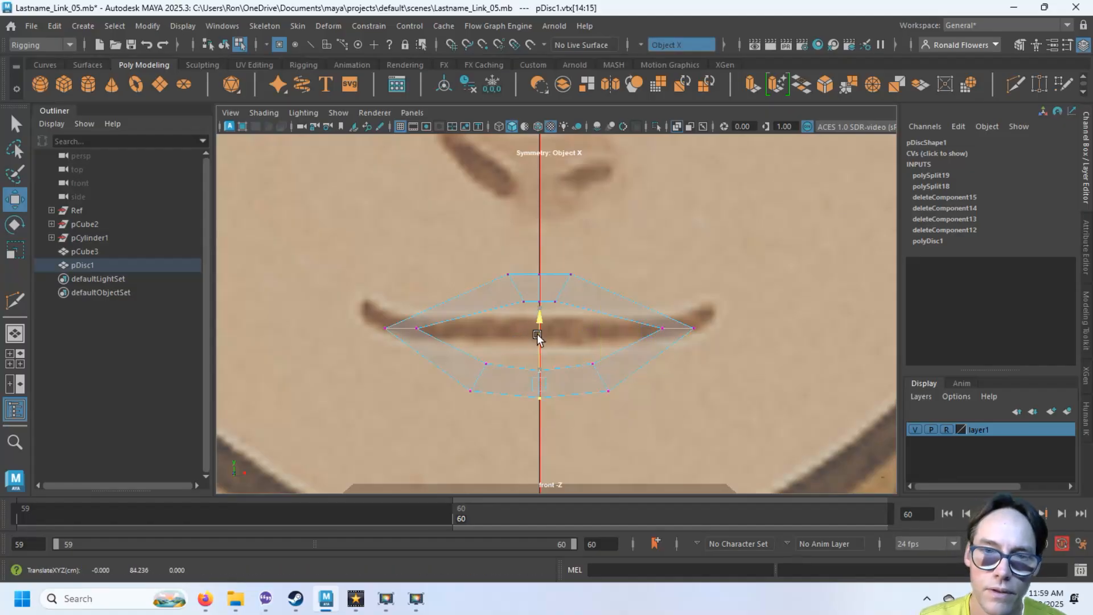
Step: Shape the upper lip by spreading its side vertices to X of about 0.76 and lowering its centre vertices to Y of about 85.63
{"action": "scroll", "coordinate": [537, 336], "scroll_direction": "up", "scroll_amount": 2}
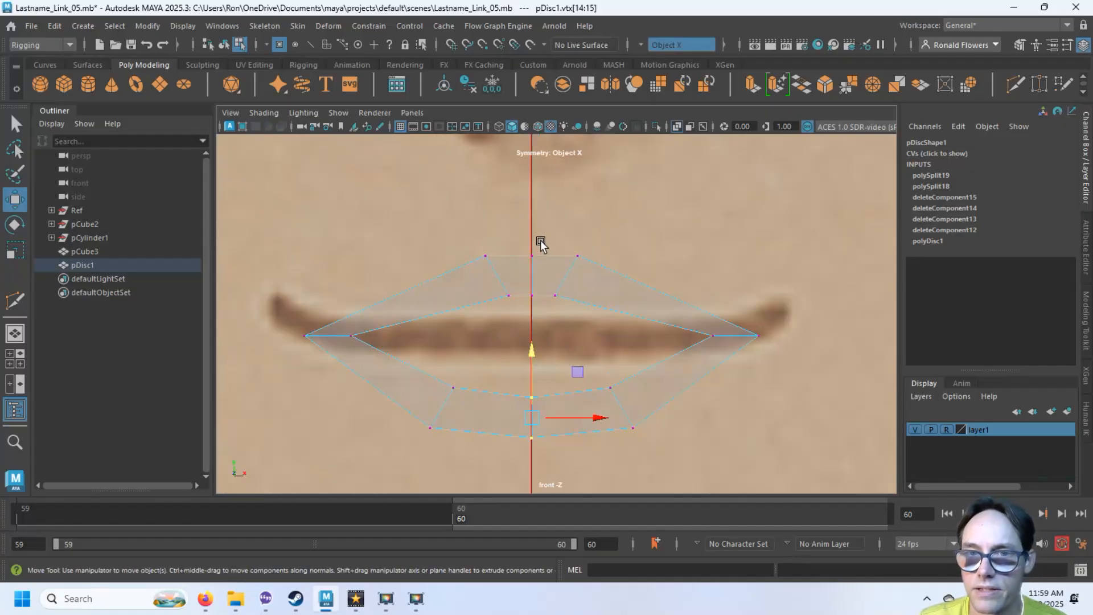
{"action": "left_click_drag", "start_coordinate": [545, 238], "coordinate": [589, 337]}
{"action": "left_click_drag", "start_coordinate": [624, 277], "coordinate": [655, 276]}
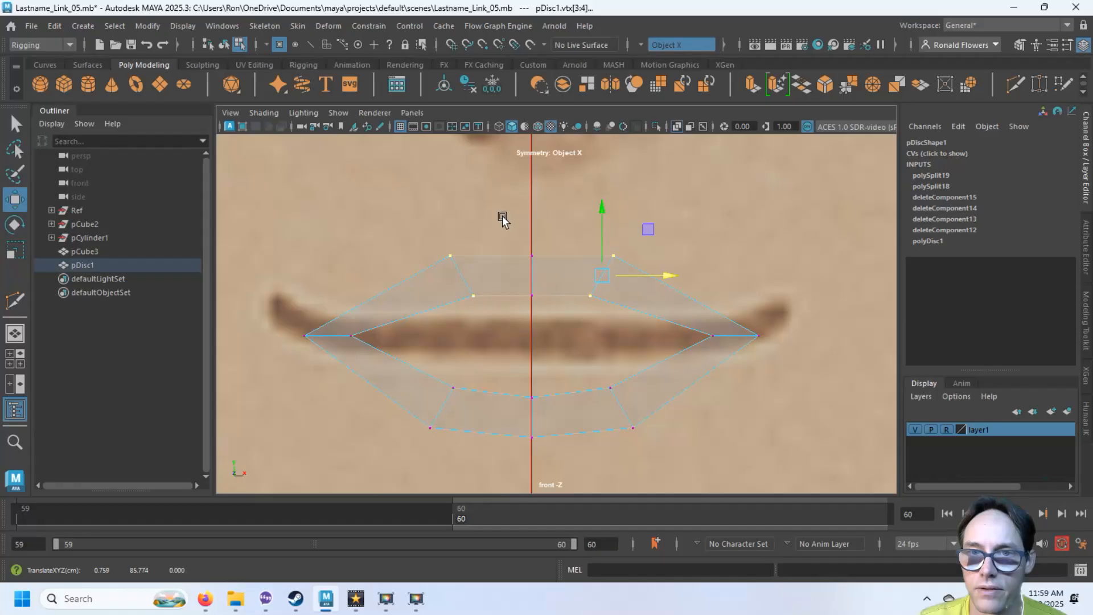
{"action": "left_click_drag", "start_coordinate": [502, 216], "coordinate": [555, 353]}
{"action": "left_click_drag", "start_coordinate": [532, 231], "coordinate": [532, 245]}
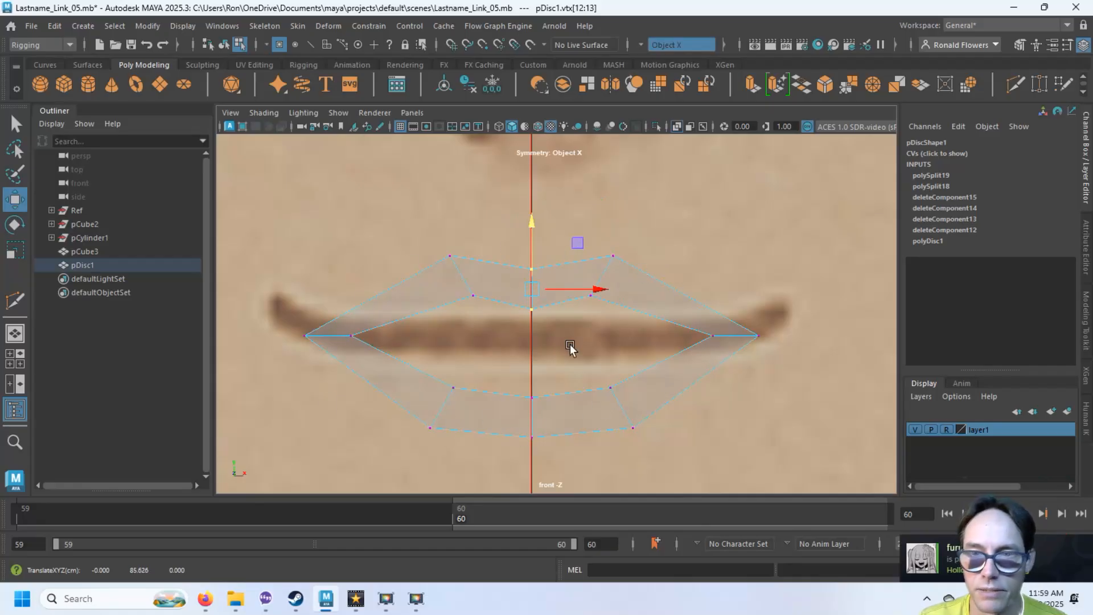
Step: Move the whole mouth ring forward along Z to about 14.9, onto the lips of the side reference
{"action": "scroll", "coordinate": [726, 430], "scroll_direction": "down", "scroll_amount": 5}
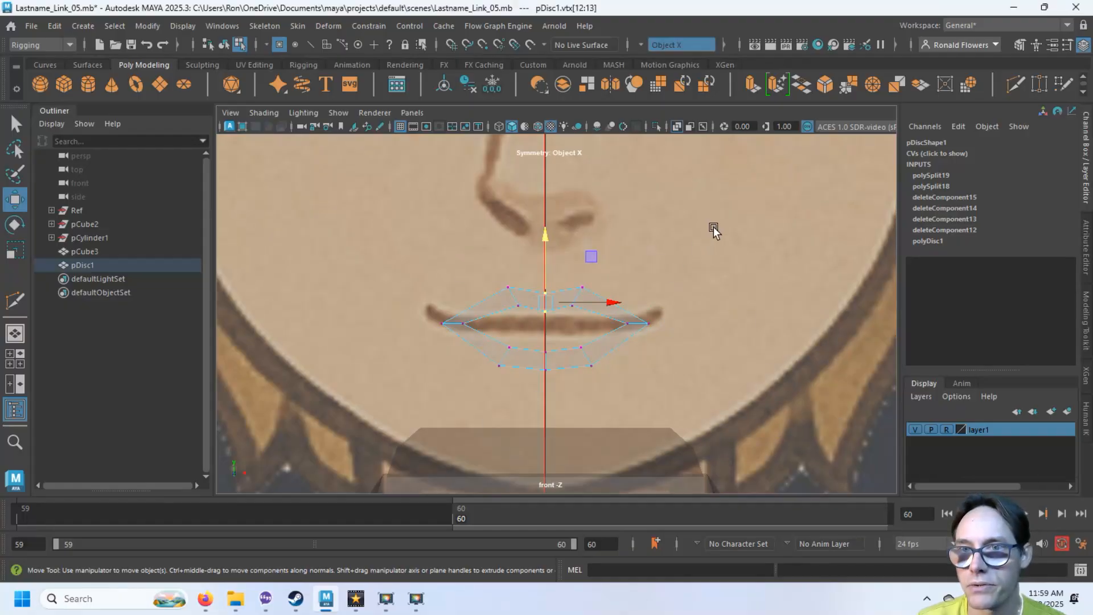
{"action": "key", "text": "space"}
{"action": "key", "text": "space"}
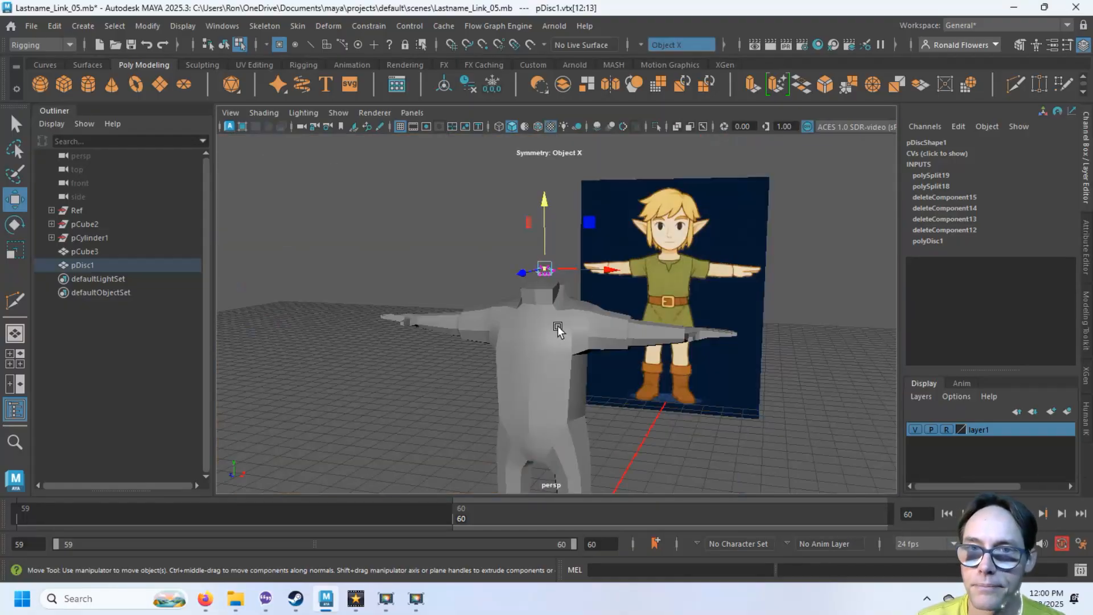
{"action": "scroll", "coordinate": [572, 324], "scroll_direction": "up", "scroll_amount": 7}
{"action": "left_click_drag", "start_coordinate": [625, 293], "coordinate": [583, 308], "text": "alt"}
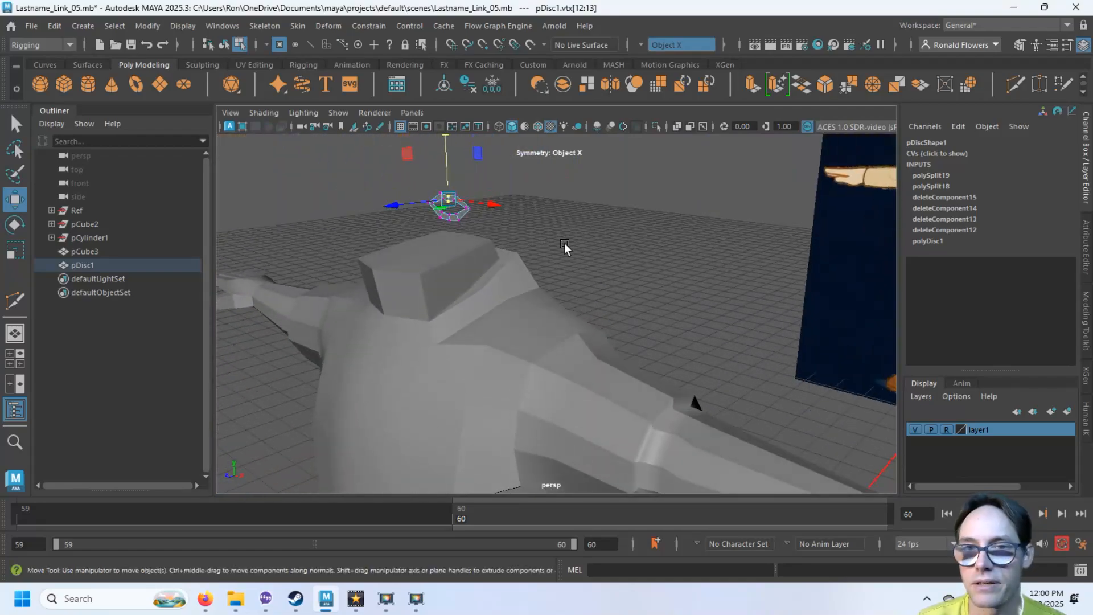
{"action": "key", "text": "space"}
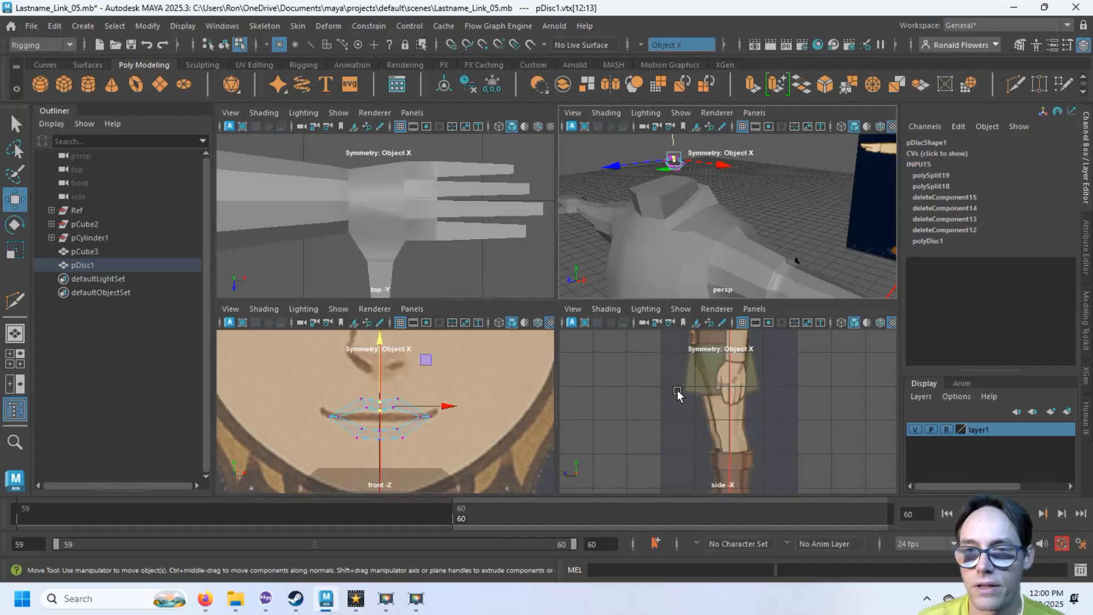
{"action": "scroll", "coordinate": [675, 393], "scroll_direction": "up", "scroll_amount": 8}
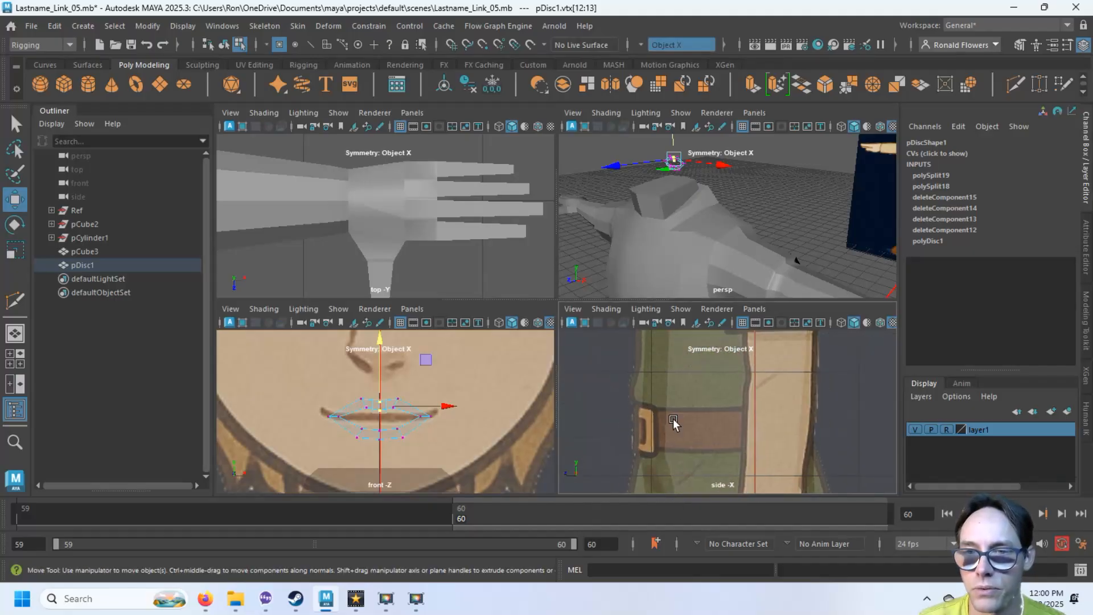
{"action": "key", "text": "f"}
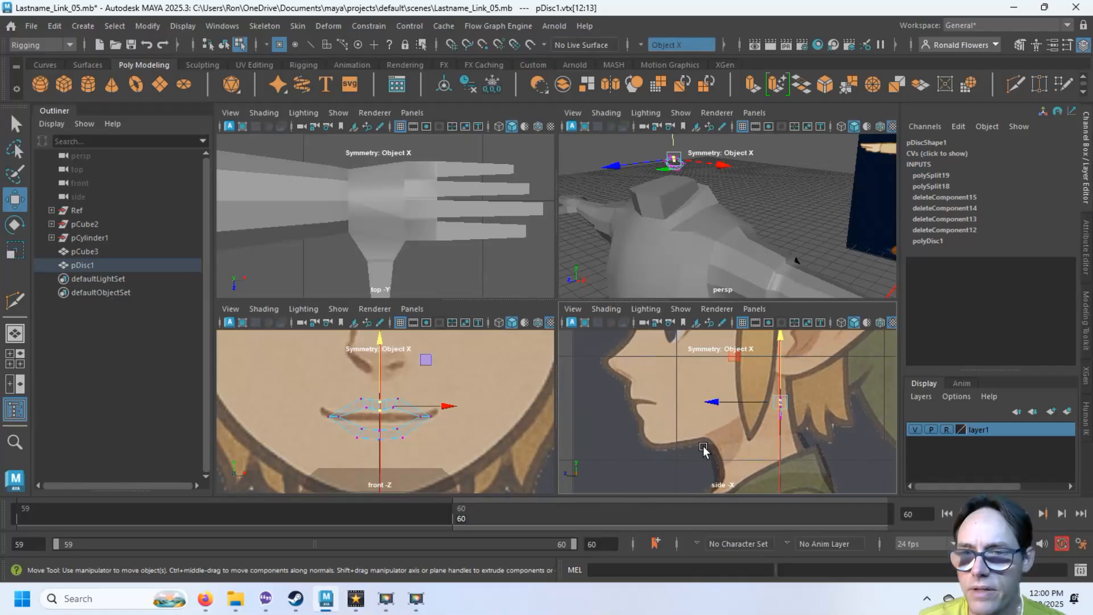
{"action": "scroll", "coordinate": [683, 432], "scroll_direction": "up", "scroll_amount": 4}
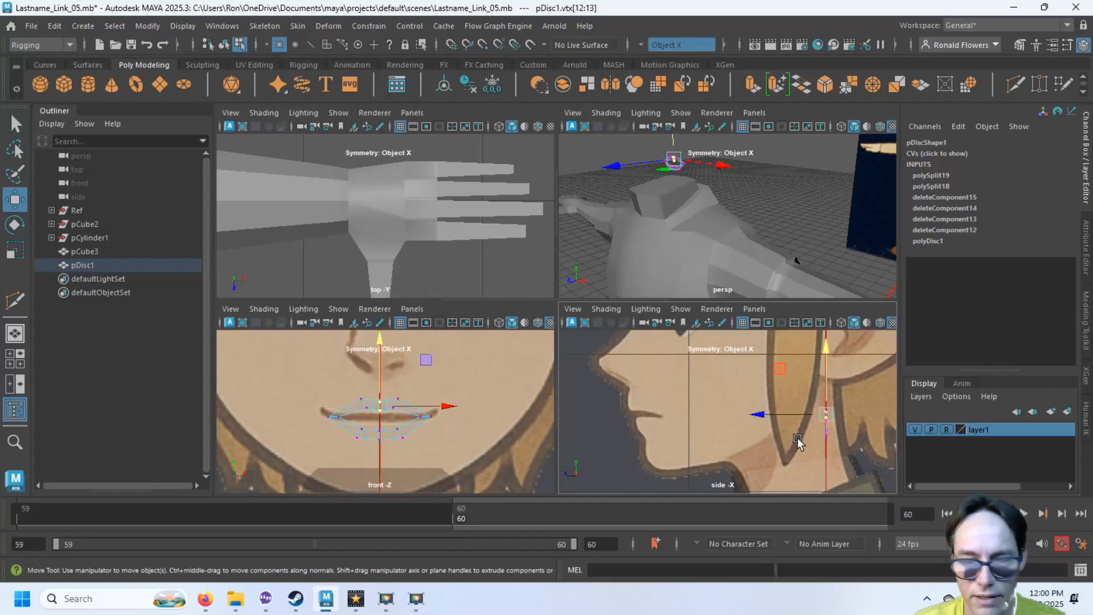
{"action": "key", "text": "F8"}
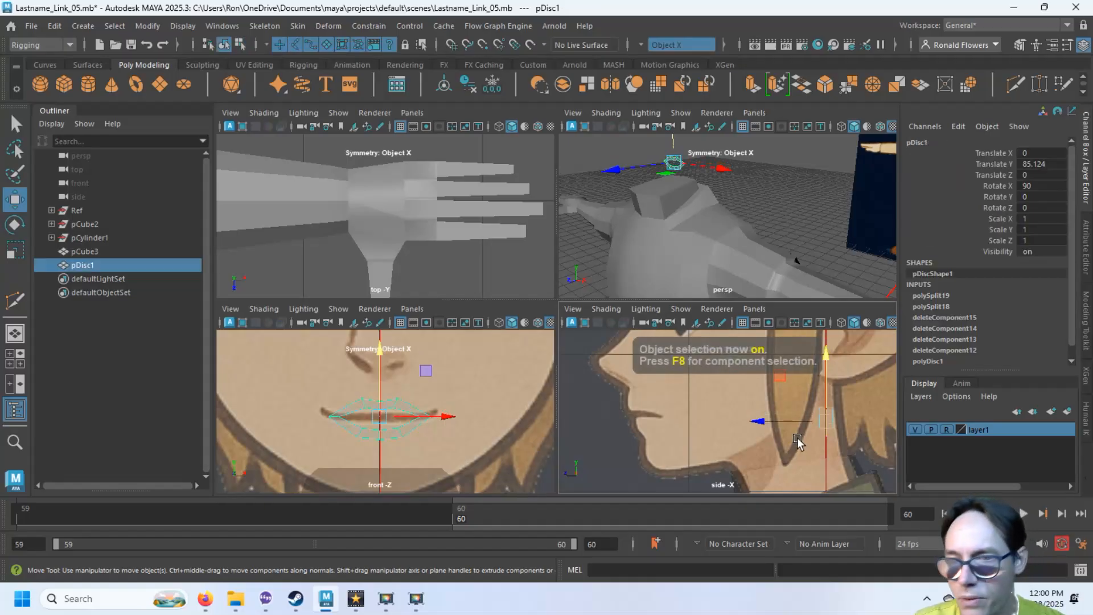
{"action": "left_click_drag", "start_coordinate": [774, 422], "coordinate": [567, 428]}
Step: Push the mouth corner vertices back along Z to about 12.2, matching the end of the mouth line in the side reference
{"action": "scroll", "coordinate": [669, 448], "scroll_direction": "up", "scroll_amount": 3}
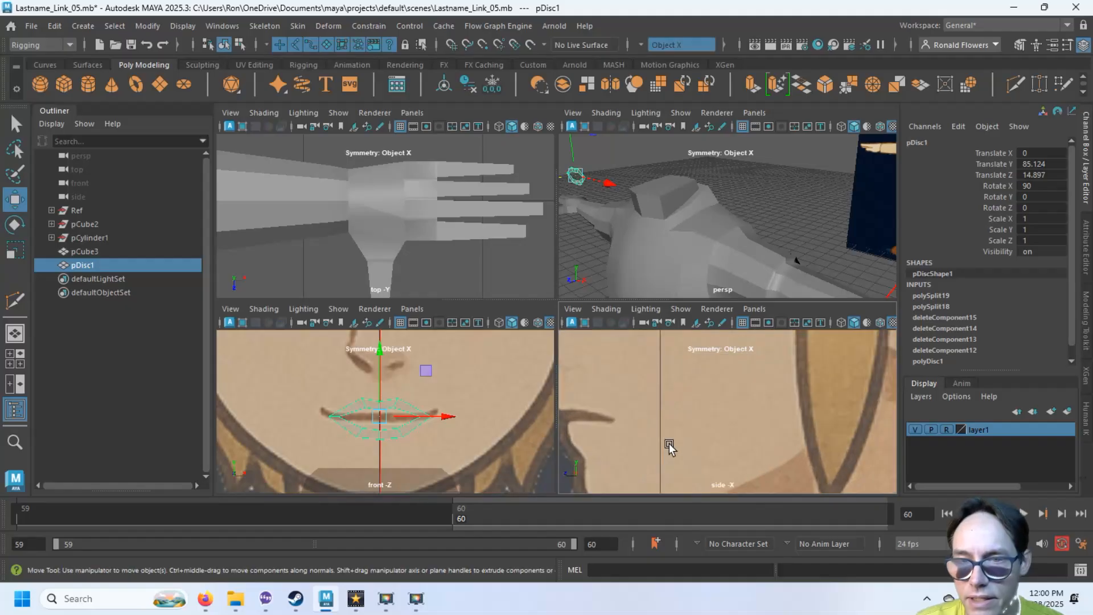
{"action": "middle_click_drag", "start_coordinate": [657, 430], "coordinate": [791, 418], "text": "alt"}
{"action": "scroll", "coordinate": [757, 415], "scroll_direction": "up", "scroll_amount": 3}
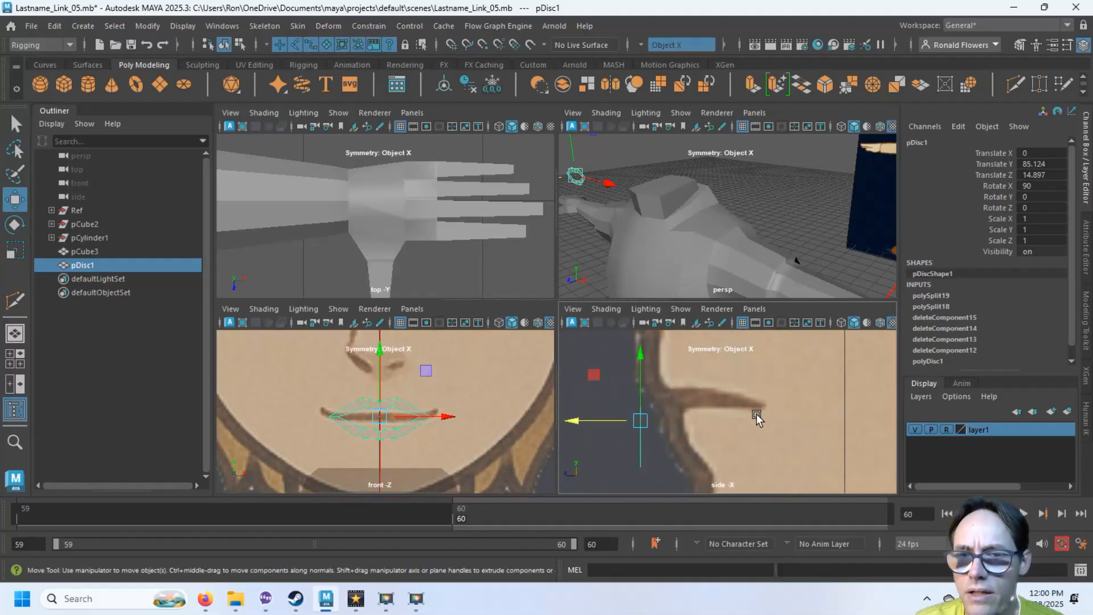
{"action": "scroll", "coordinate": [754, 408], "scroll_direction": "down", "scroll_amount": 2}
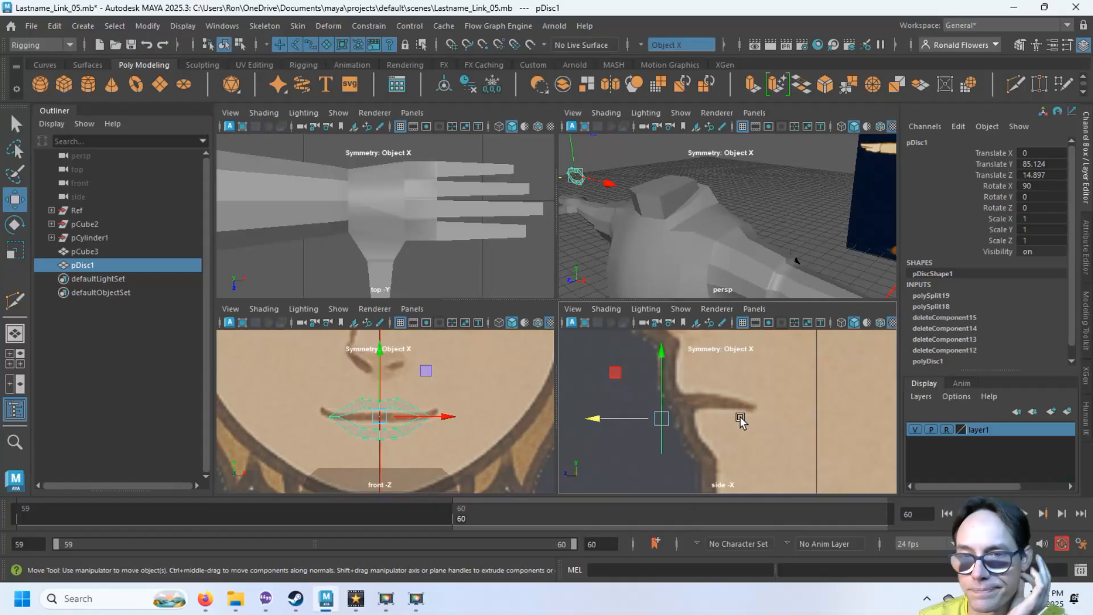
{"action": "scroll", "coordinate": [427, 434], "scroll_direction": "up", "scroll_amount": 1}
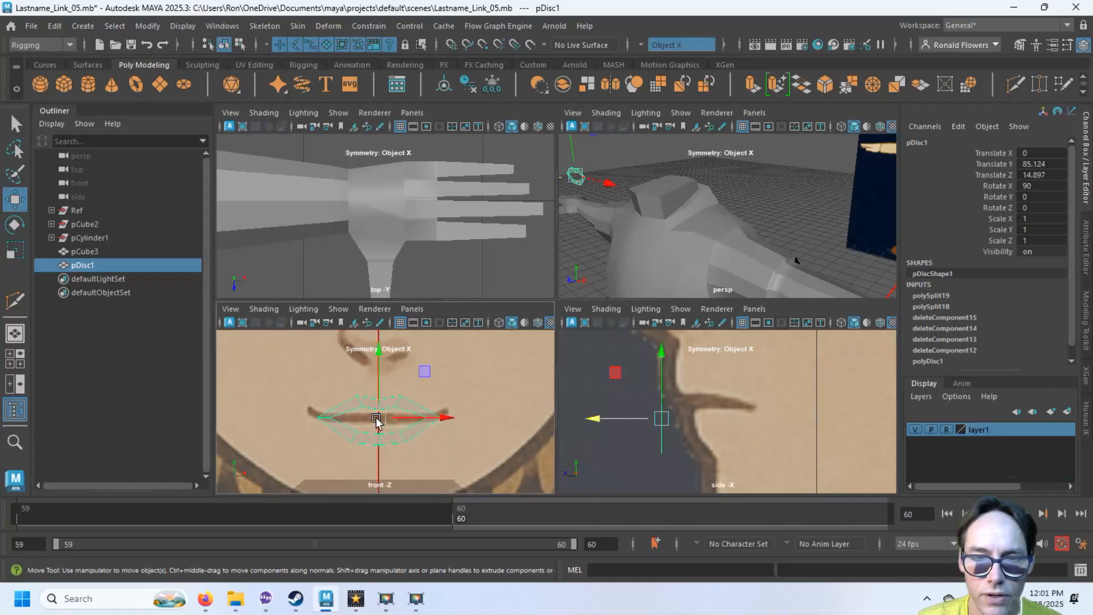
{"action": "key", "text": "F9"}
{"action": "key", "text": "q"}
{"action": "left_click", "coordinate": [565, 417]}
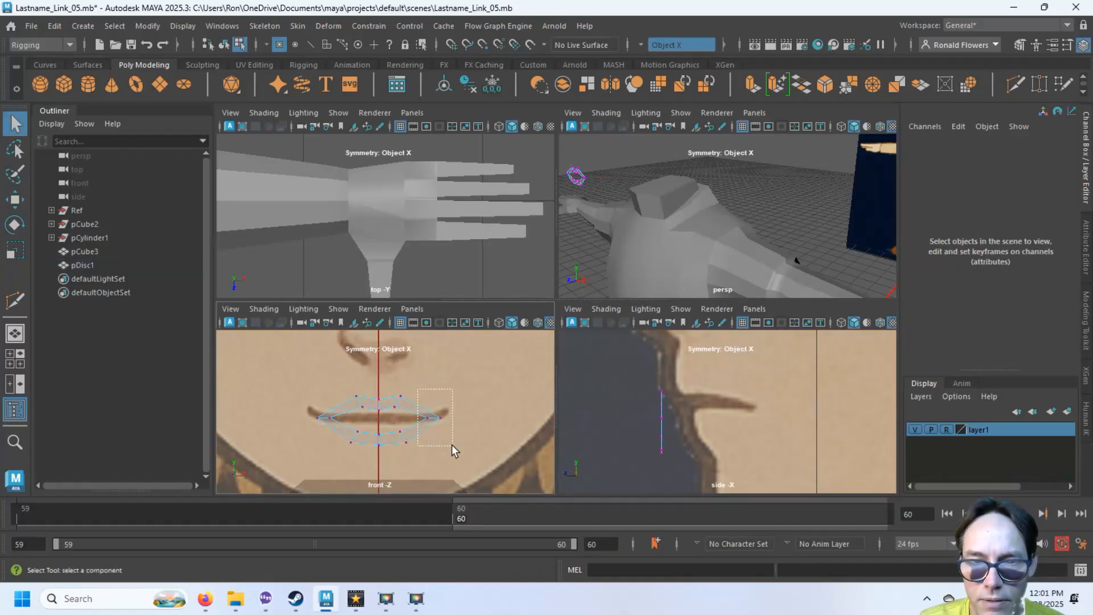
{"action": "left_click_drag", "start_coordinate": [452, 445], "coordinate": [452, 446]}
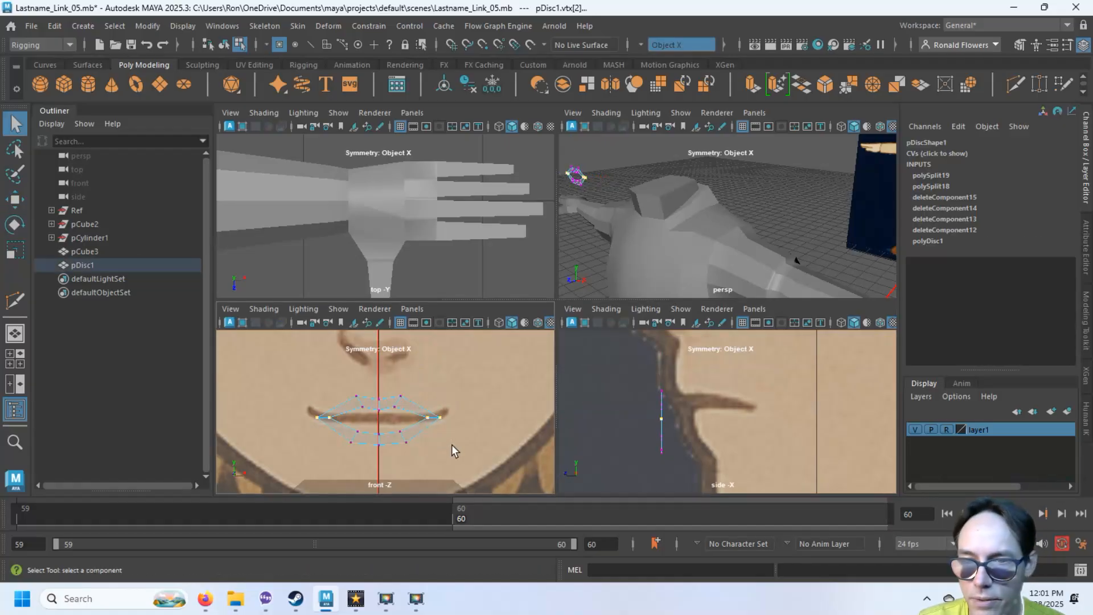
{"action": "key", "text": "w"}
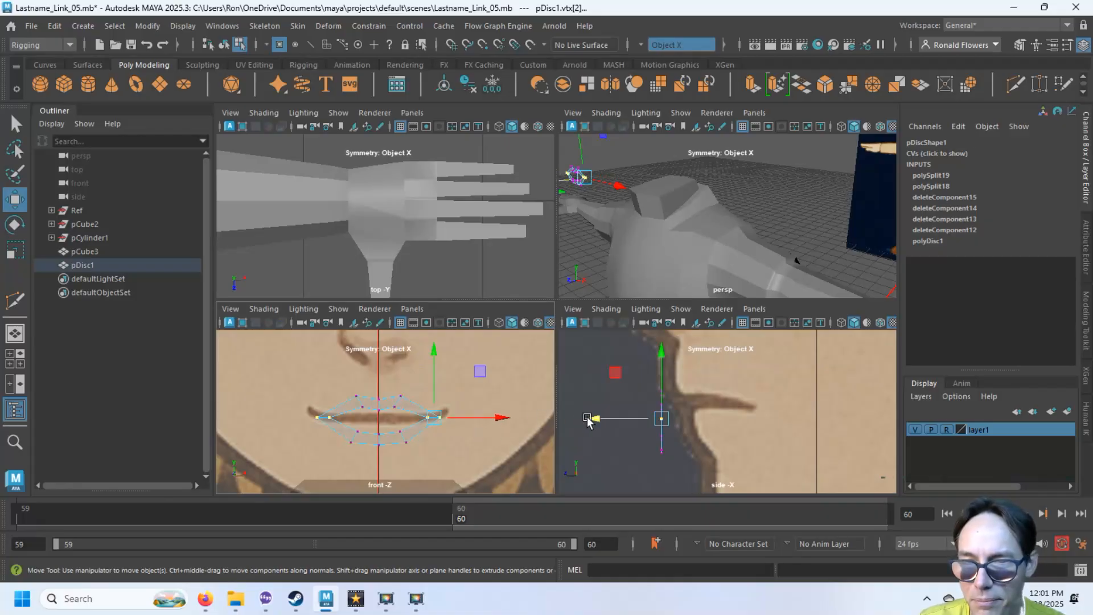
{"action": "left_click_drag", "start_coordinate": [591, 420], "coordinate": [676, 418]}
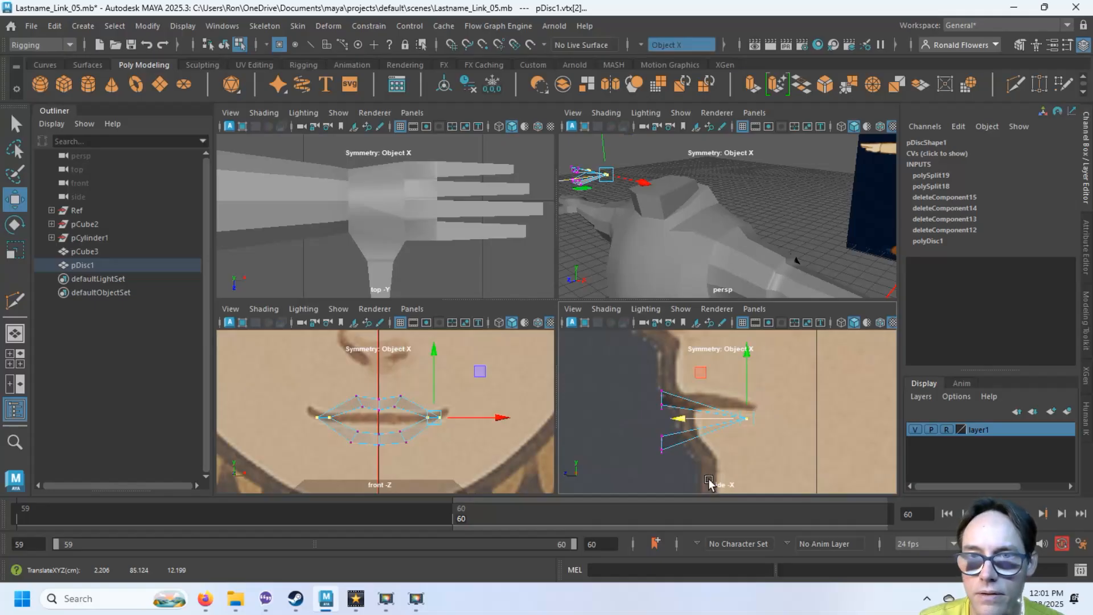
{"action": "middle_click_drag", "start_coordinate": [616, 235], "coordinate": [639, 208], "text": "alt"}
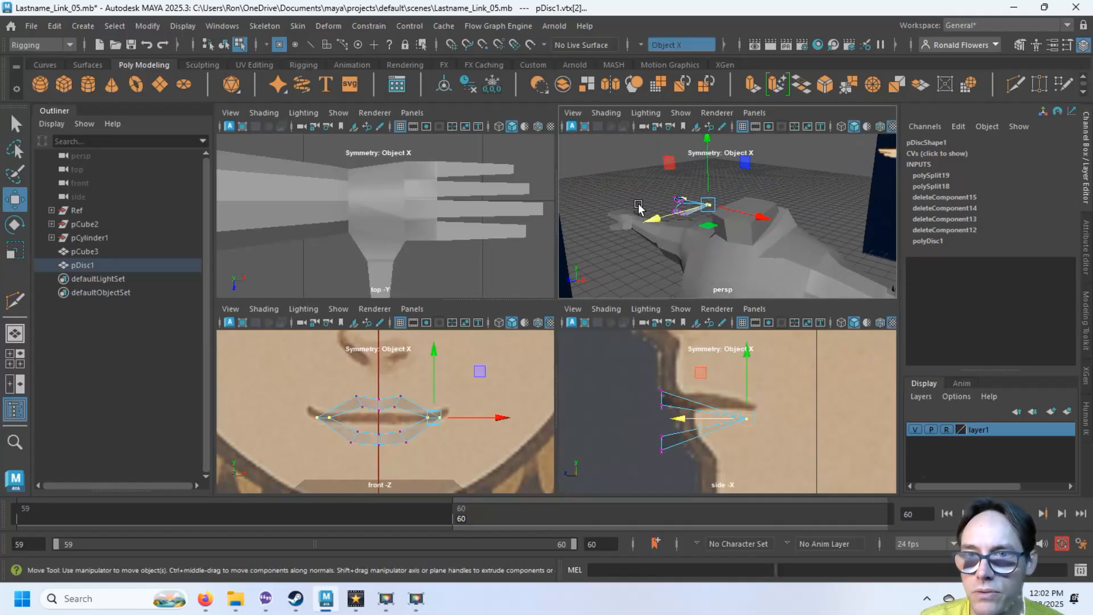
Step: Move the inner vertices at the mouth corners forward along Z to about 12.85, separating them in depth from the outer corner vertices
{"action": "right_click_drag", "start_coordinate": [639, 207], "coordinate": [670, 274], "text": "alt"}
{"action": "left_click_drag", "start_coordinate": [670, 273], "coordinate": [700, 228], "text": "alt"}
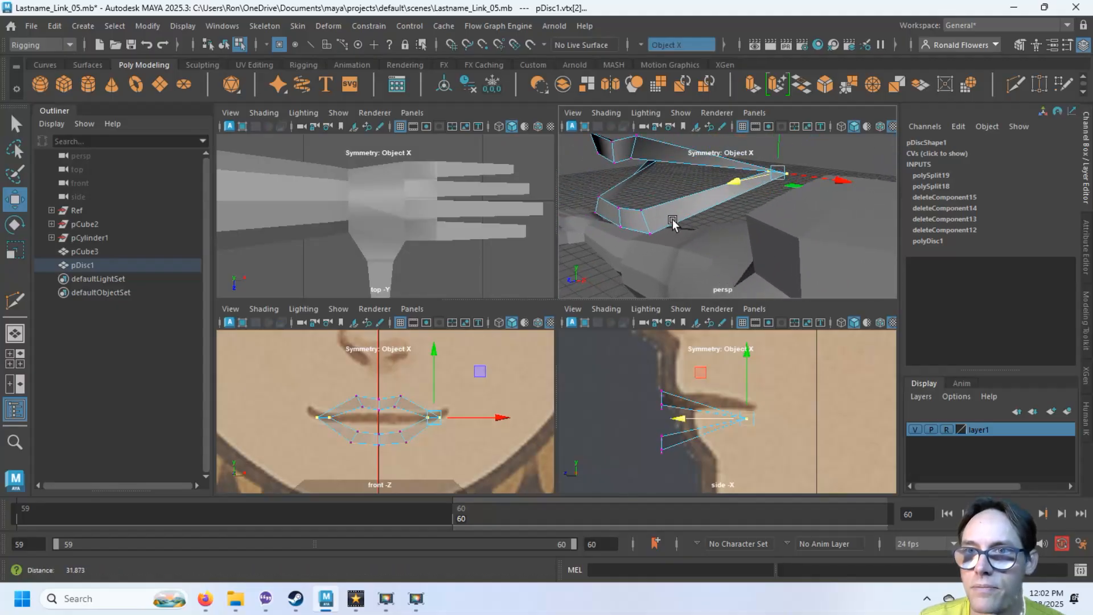
{"action": "left_click", "coordinate": [664, 190]}
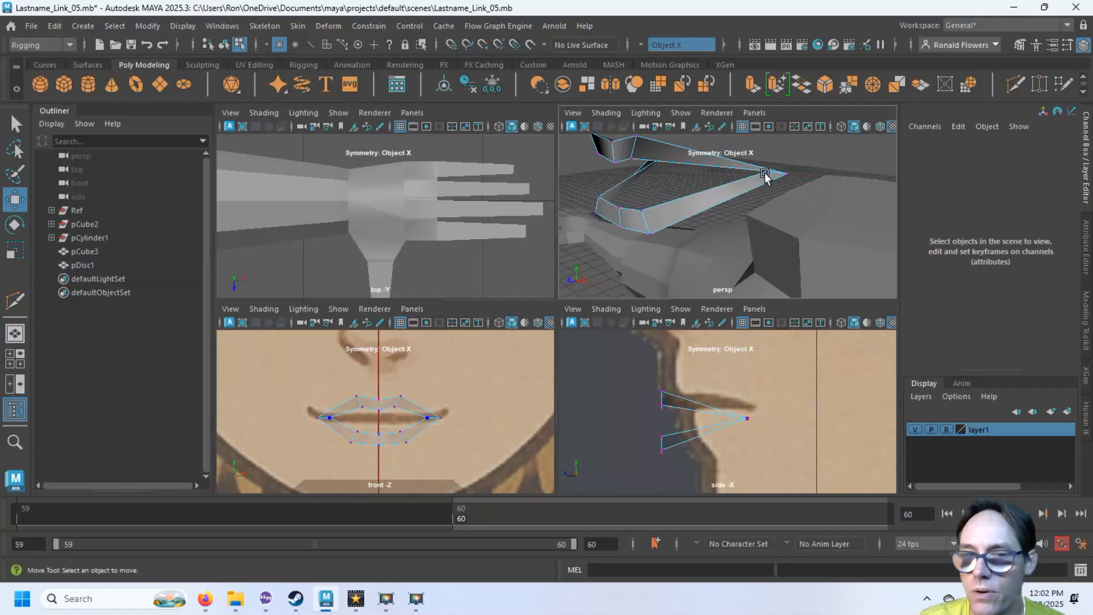
{"action": "left_click", "coordinate": [427, 421]}
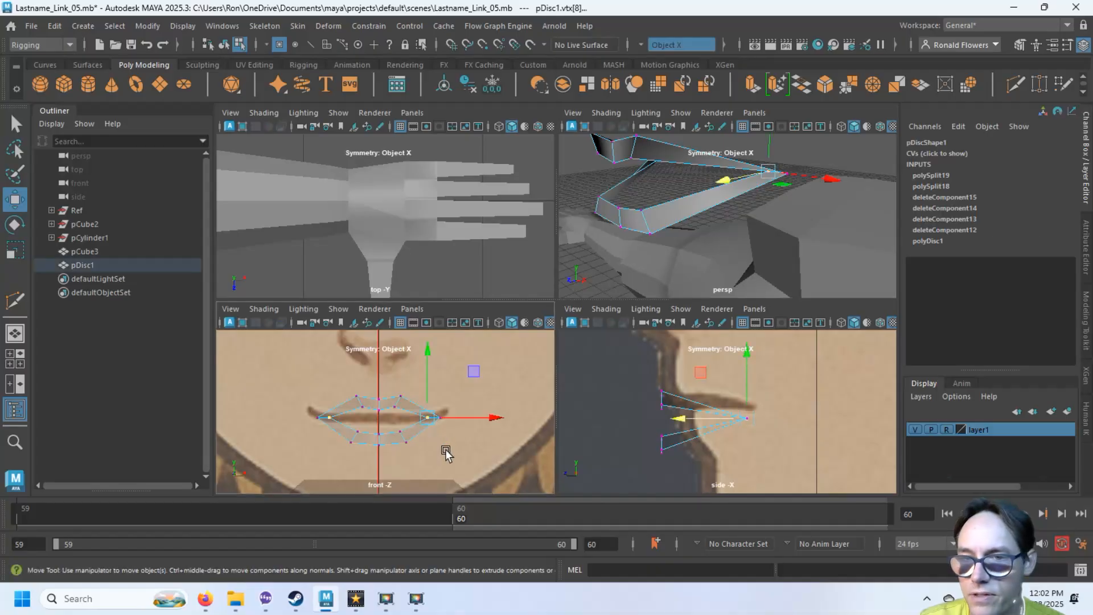
{"action": "left_click", "coordinate": [685, 419]}
{"action": "left_click_drag", "start_coordinate": [685, 419], "coordinate": [665, 419]}
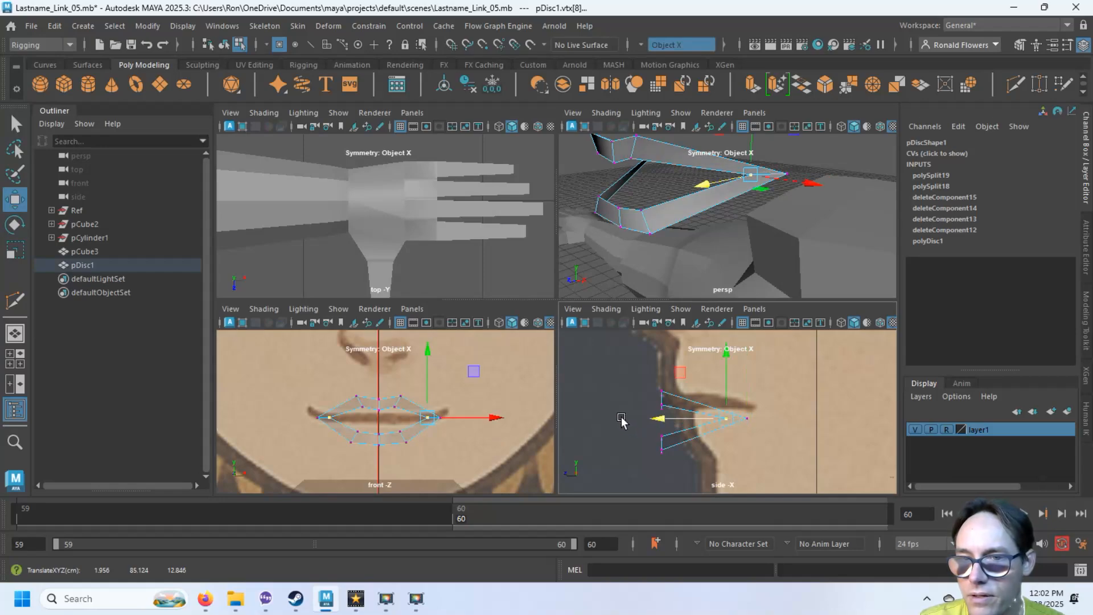
{"action": "left_click", "coordinate": [626, 424]}
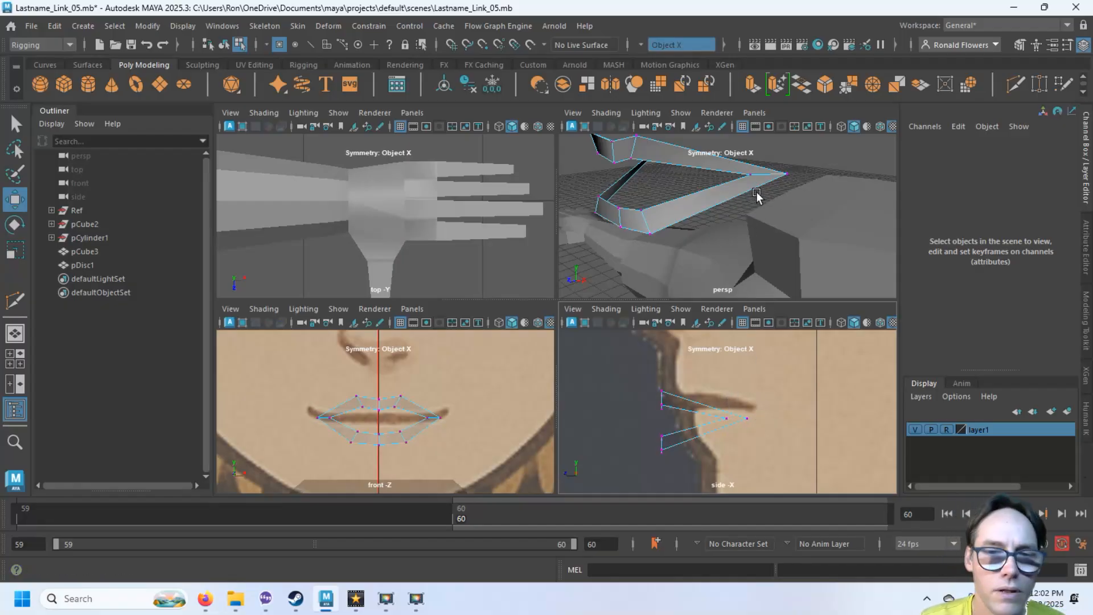
Step: Push the lower lip's side vertices back to Z of about 13.39 and its centre vertices back onto the lip profile in the side reference
{"action": "left_click", "coordinate": [386, 427]}
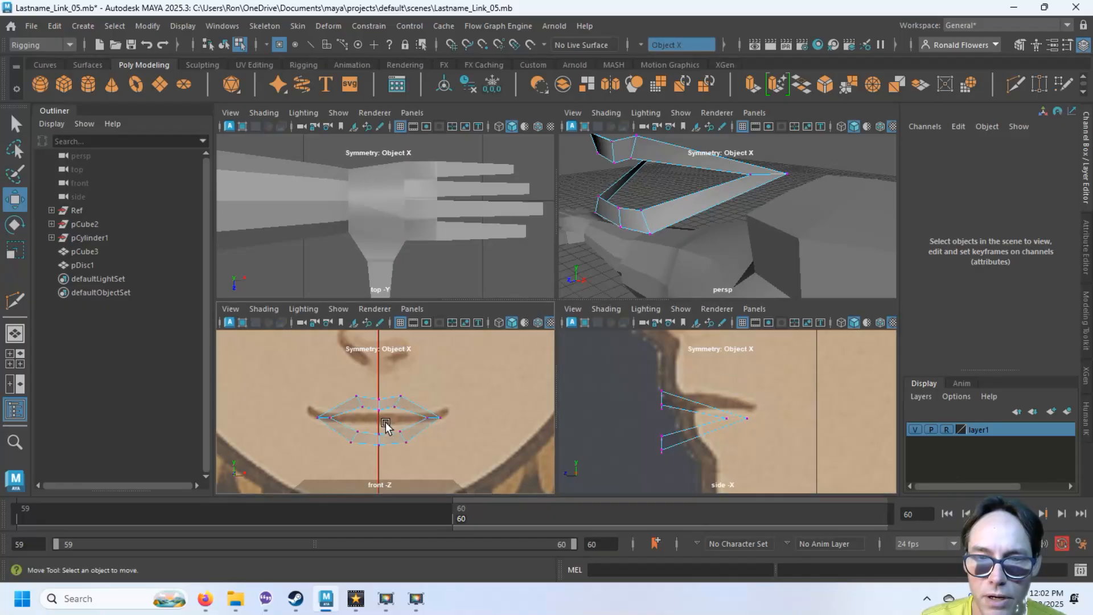
{"action": "left_click_drag", "start_coordinate": [386, 427], "coordinate": [410, 453]}
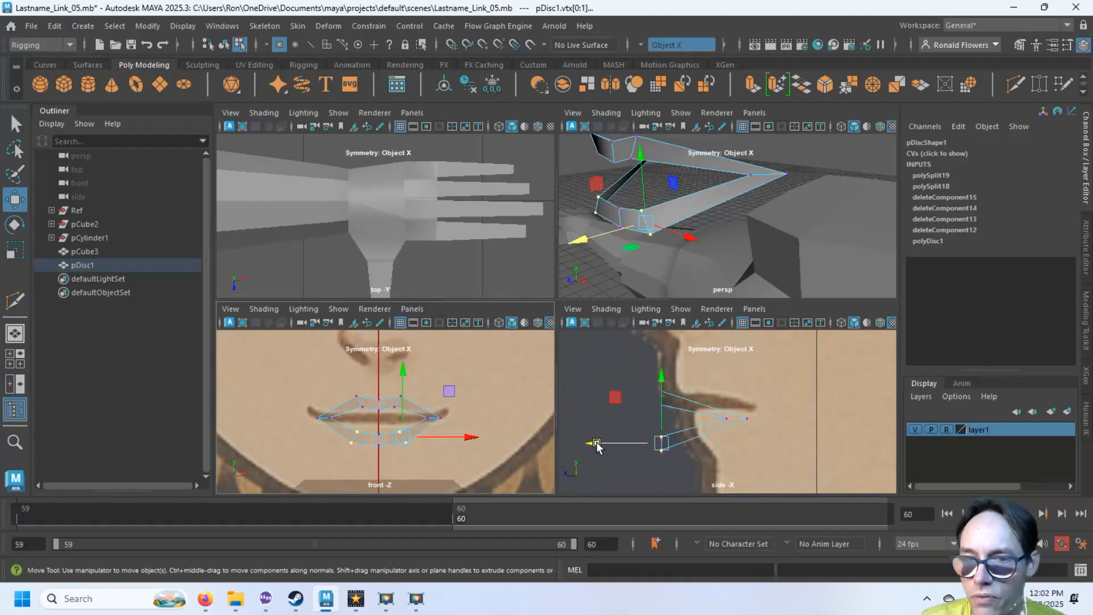
{"action": "left_click_drag", "start_coordinate": [596, 443], "coordinate": [645, 444]}
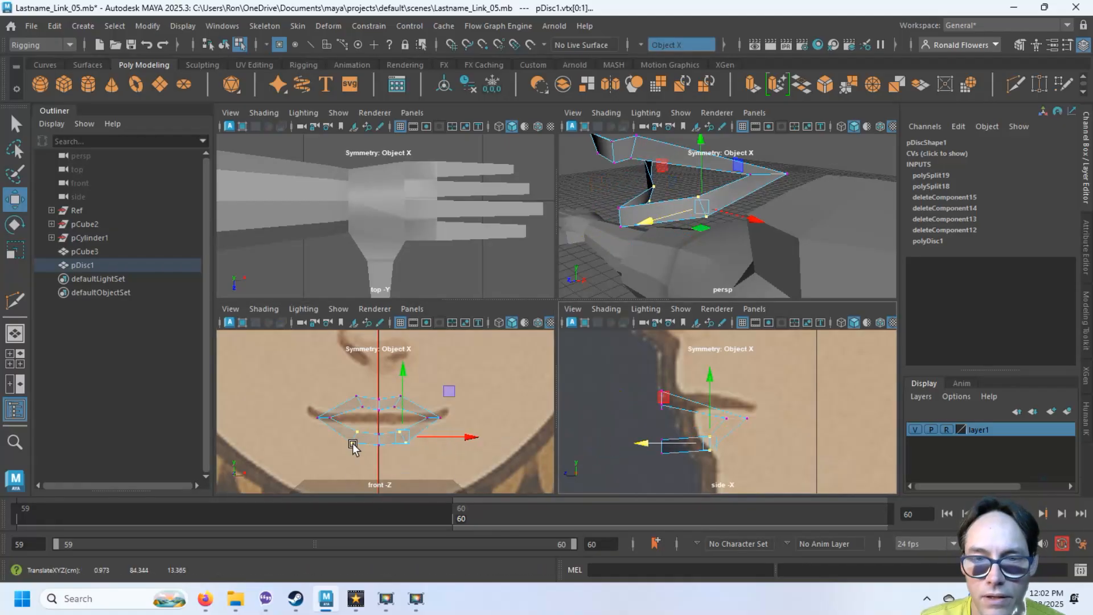
{"action": "left_click_drag", "start_coordinate": [371, 427], "coordinate": [385, 461]}
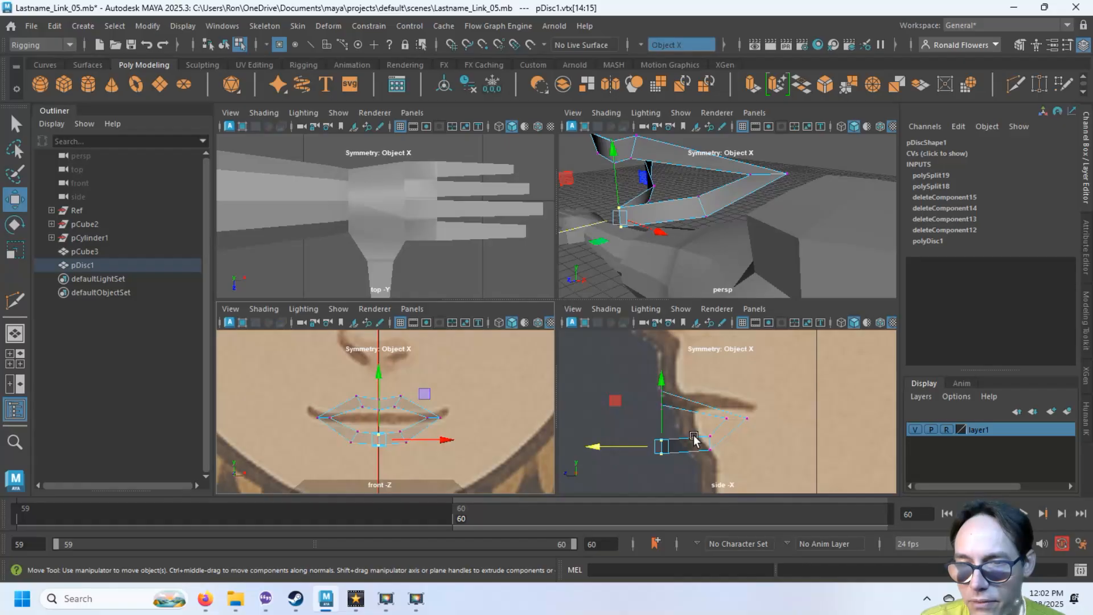
{"action": "scroll", "coordinate": [699, 444], "scroll_direction": "up", "scroll_amount": 3}
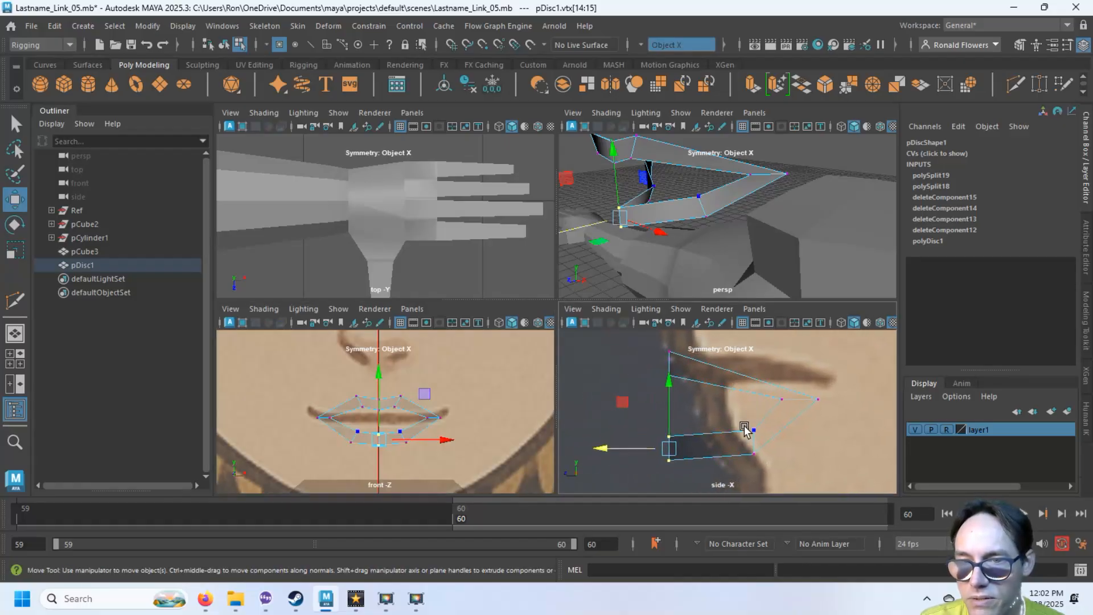
{"action": "left_click_drag", "start_coordinate": [602, 449], "coordinate": [639, 451]}
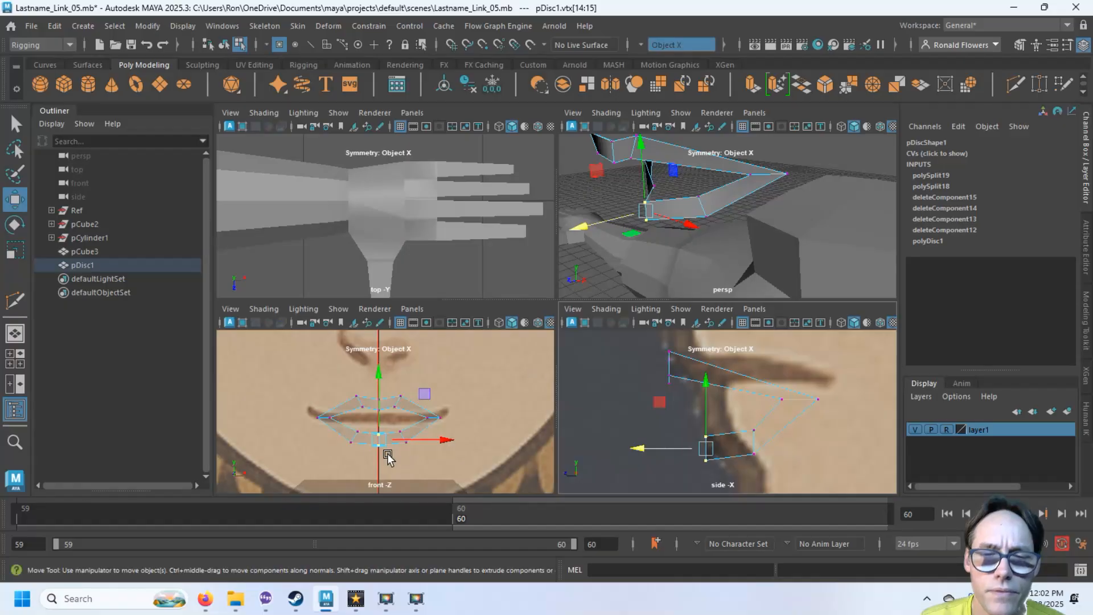
Step: Push the upper lip's side vertices back to Z of about 13.87 and its centre vertices back to Z of about 14.59
{"action": "scroll", "coordinate": [420, 417], "scroll_direction": "up", "scroll_amount": 4}
{"action": "mouse_move", "coordinate": [397, 351]}
{"action": "middle_mouse_down", "text": "alt"}
{"action": "mouse_move", "coordinate": [397, 338]}
{"action": "mouse_move", "coordinate": [394, 360]}
{"action": "middle_mouse_up", "text": "alt"}
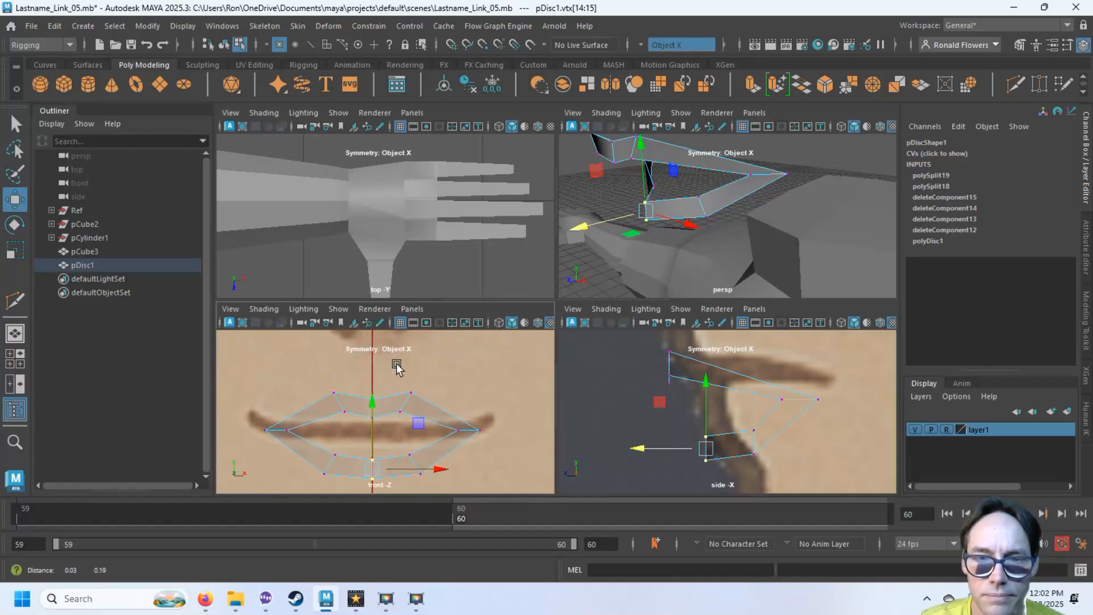
{"action": "scroll", "coordinate": [396, 370], "scroll_direction": "up", "scroll_amount": 3}
{"action": "scroll", "coordinate": [381, 375], "scroll_direction": "down", "scroll_amount": 3}
{"action": "scroll", "coordinate": [381, 373], "scroll_direction": "up", "scroll_amount": 1}
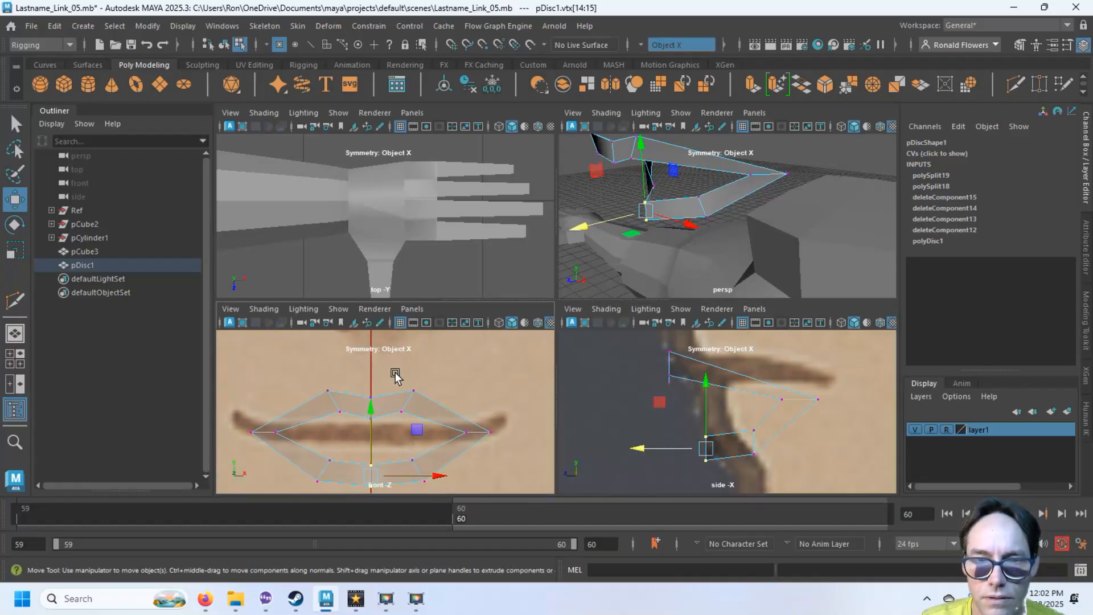
{"action": "left_click_drag", "start_coordinate": [395, 374], "coordinate": [432, 427]}
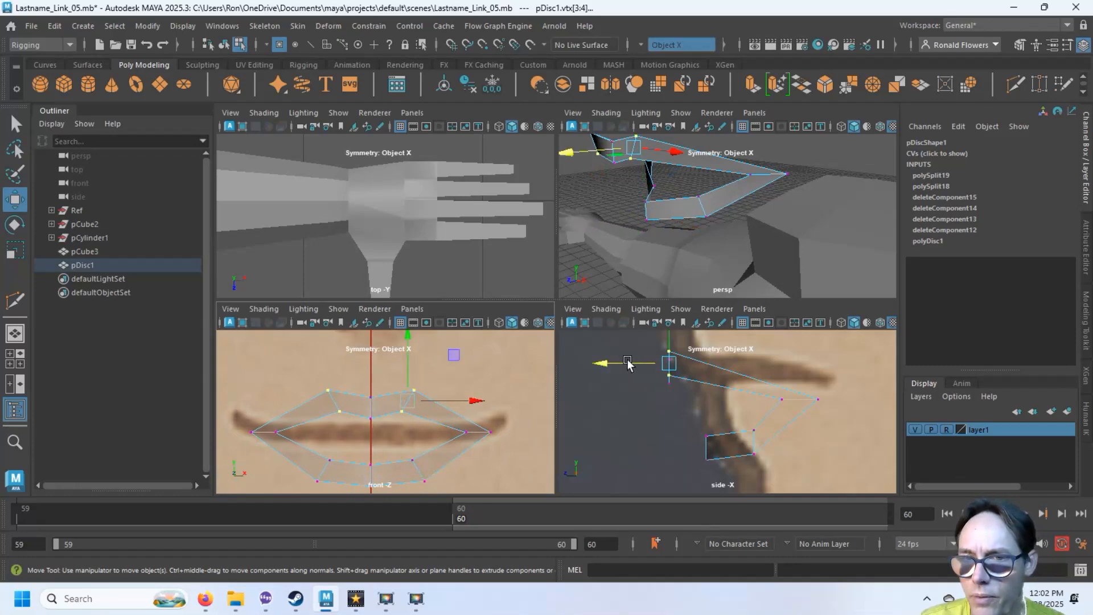
{"action": "left_click_drag", "start_coordinate": [628, 364], "coordinate": [663, 365]}
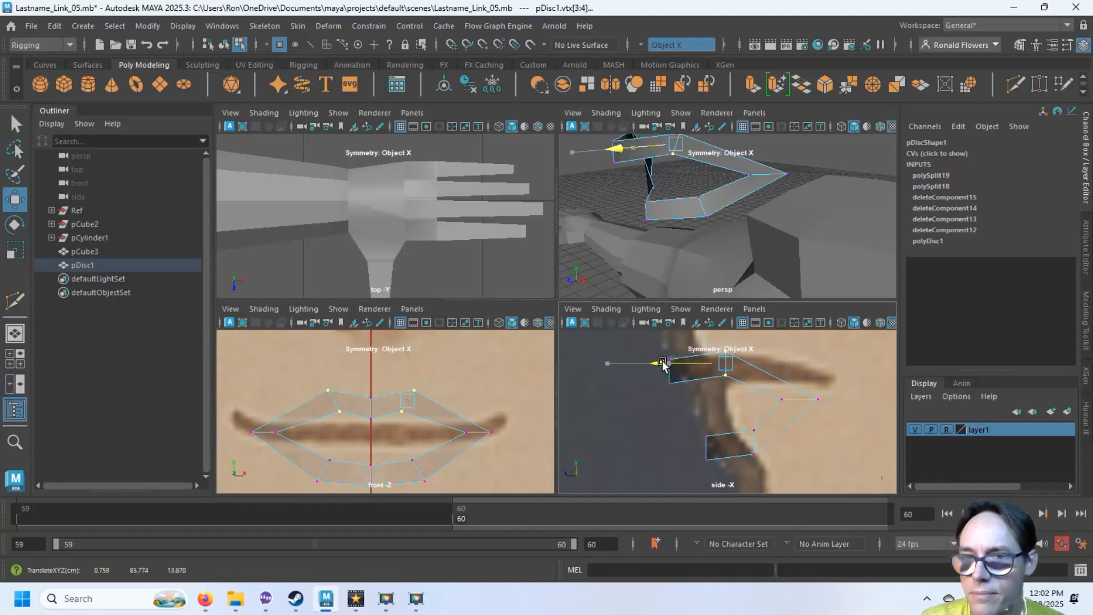
{"action": "left_click_drag", "start_coordinate": [359, 376], "coordinate": [389, 447]}
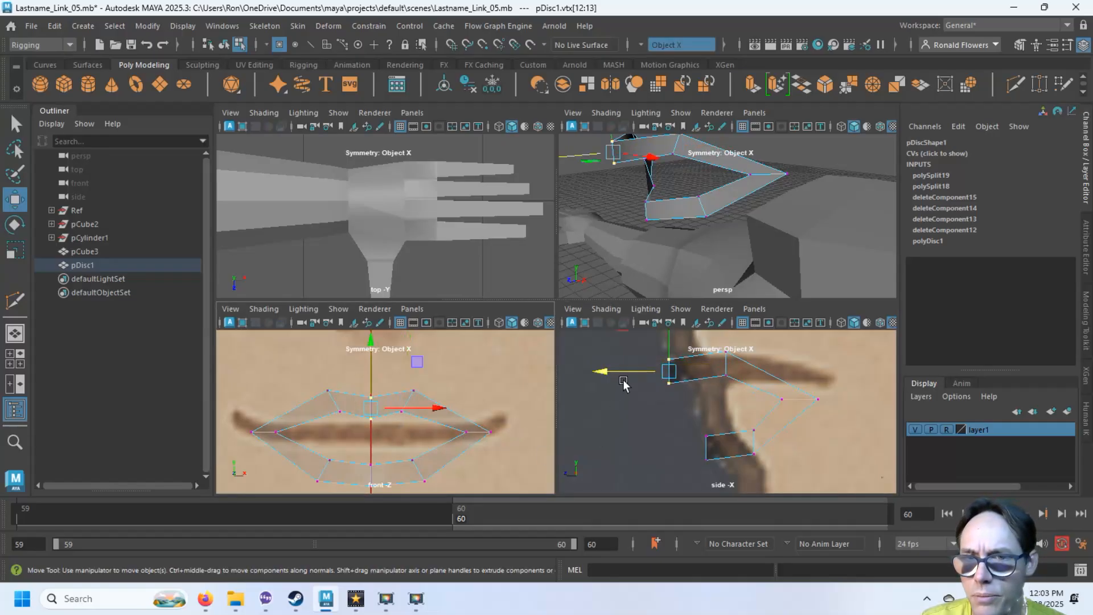
{"action": "left_click_drag", "start_coordinate": [607, 371], "coordinate": [623, 382]}
Step: In an enlarged perspective view, pull the upper lip's inner side vertices forward along Z to about 14.02
{"action": "key", "text": "space"}
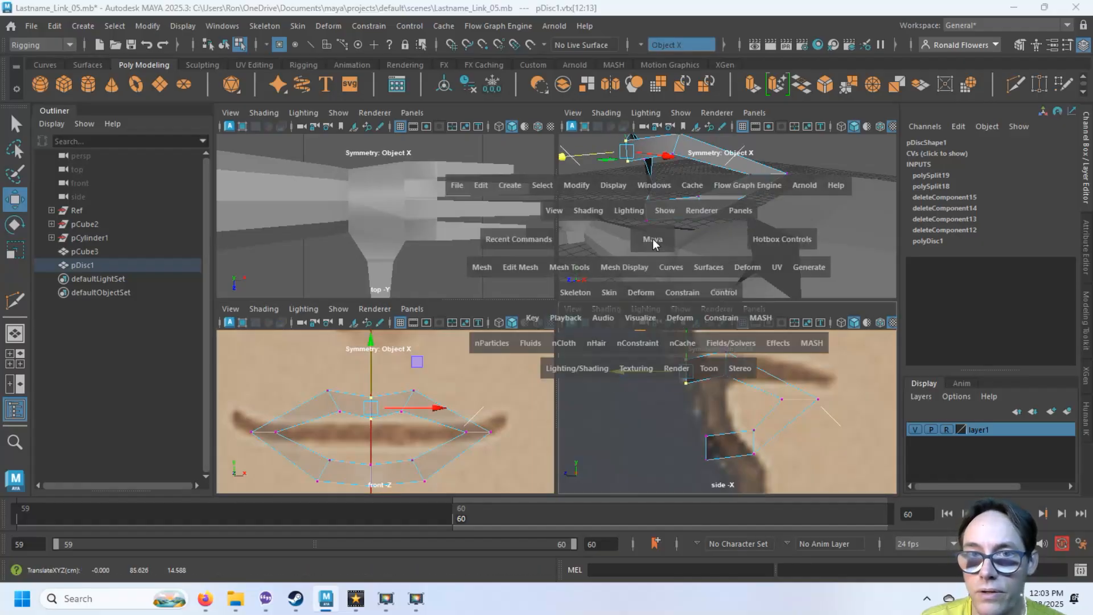
{"action": "left_click_drag", "start_coordinate": [616, 340], "coordinate": [616, 354], "text": "alt"}
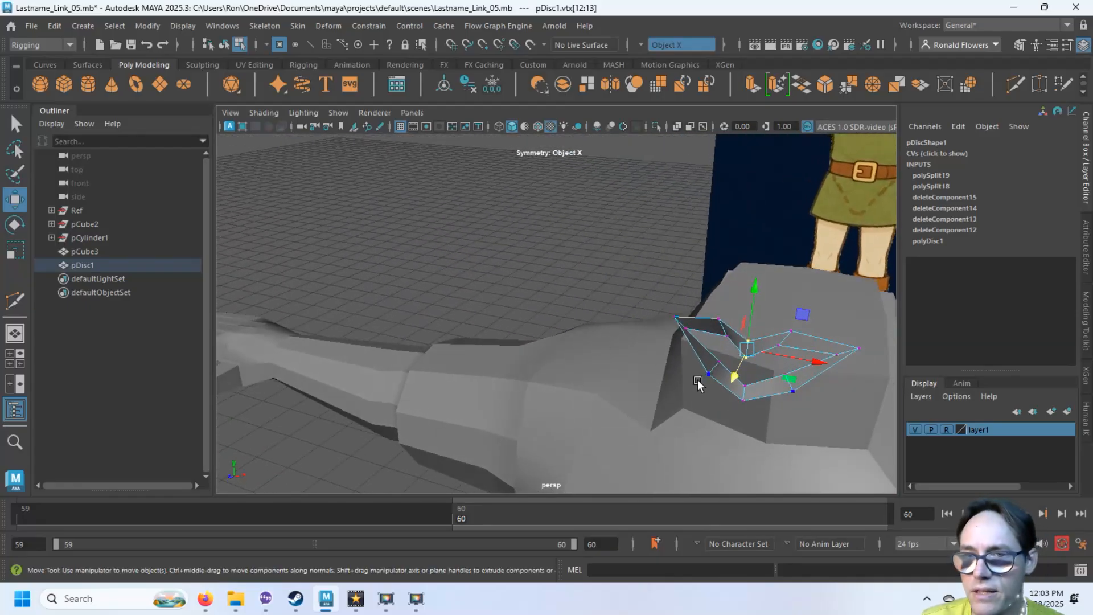
{"action": "mouse_move", "coordinate": [699, 378]}
{"action": "left_mouse_down", "text": "alt"}
{"action": "mouse_move", "coordinate": [655, 379]}
{"action": "mouse_move", "coordinate": [693, 370]}
{"action": "mouse_move", "coordinate": [702, 394]}
{"action": "mouse_move", "coordinate": [659, 370]}
{"action": "mouse_move", "coordinate": [715, 380]}
{"action": "mouse_move", "coordinate": [682, 382]}
{"action": "left_mouse_up", "text": "alt"}
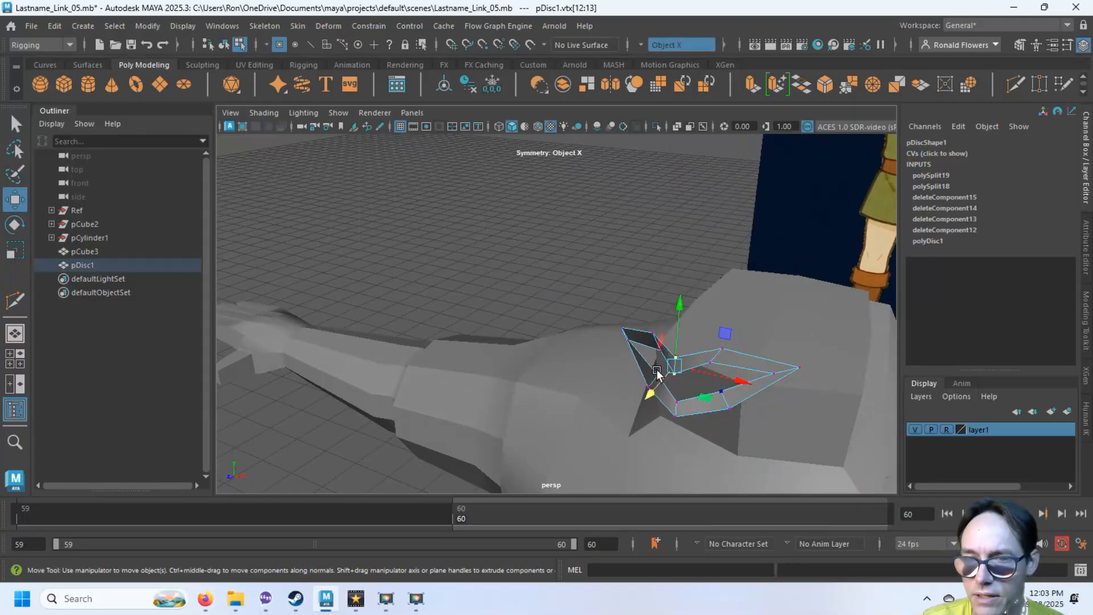
{"action": "scroll", "coordinate": [672, 370], "scroll_direction": "up", "scroll_amount": 5}
{"action": "scroll", "coordinate": [660, 377], "scroll_direction": "down", "scroll_amount": 3}
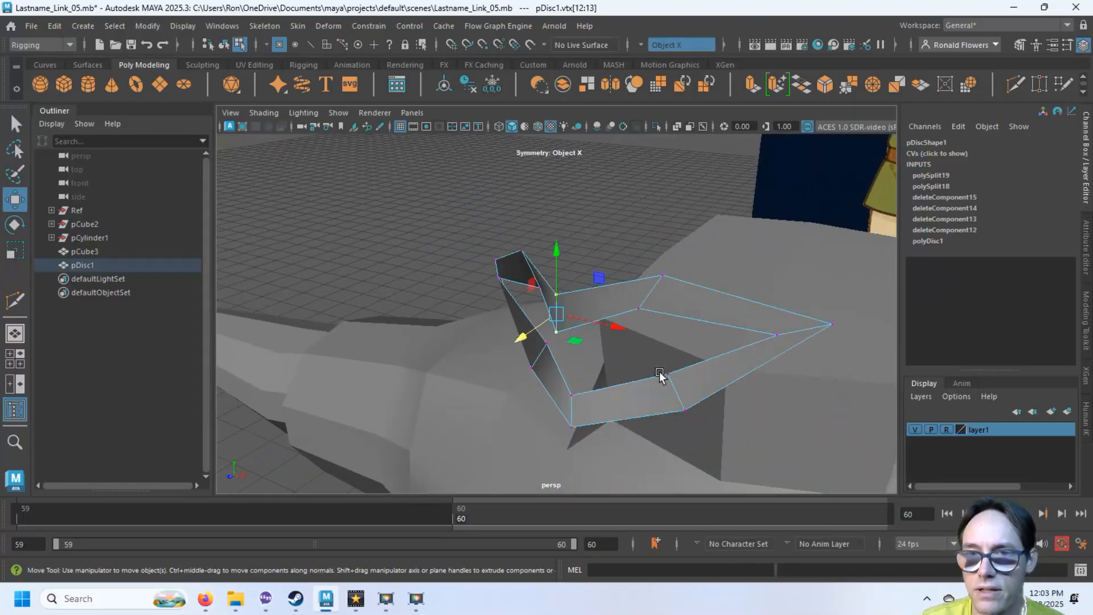
{"action": "scroll", "coordinate": [661, 376], "scroll_direction": "up", "scroll_amount": 2}
{"action": "left_click_drag", "start_coordinate": [593, 401], "coordinate": [684, 336], "text": "alt"}
{"action": "left_click", "coordinate": [663, 324]}
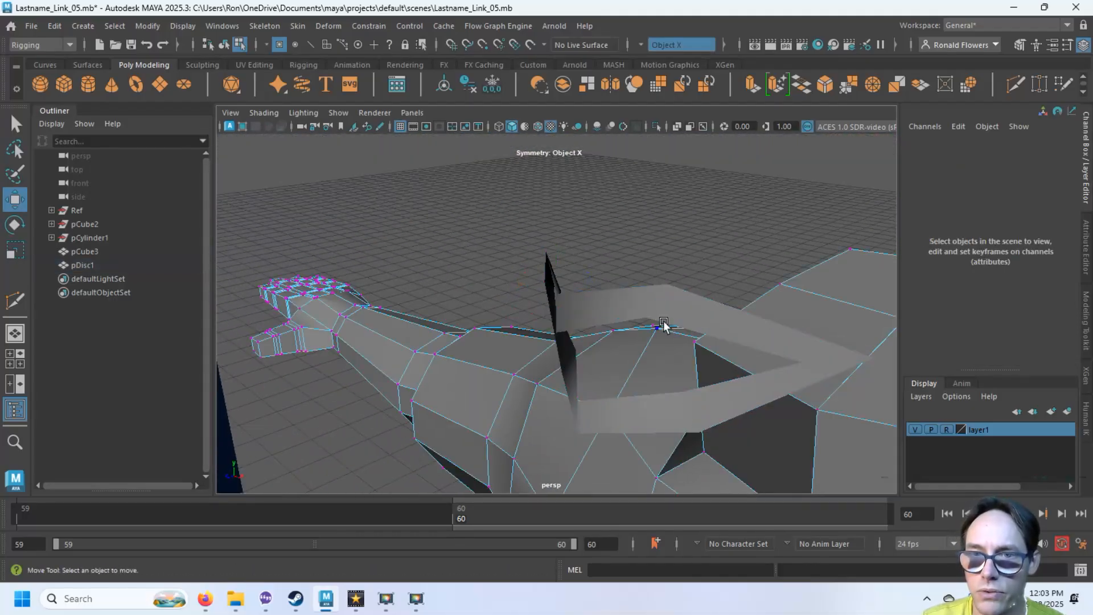
{"action": "left_click", "coordinate": [654, 296]}
{"action": "key", "text": "q"}
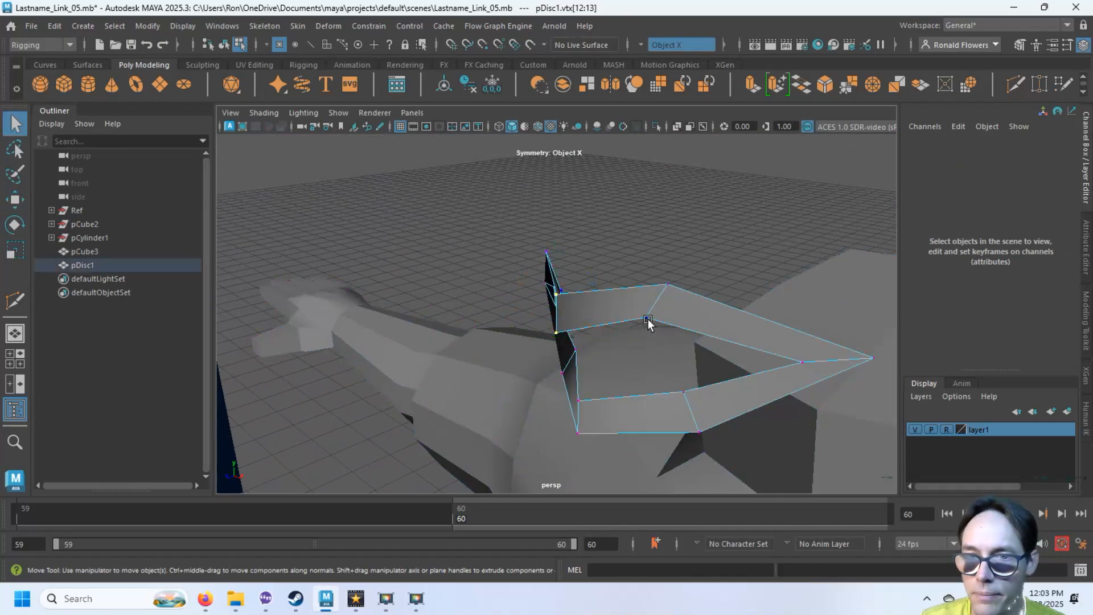
{"action": "key", "text": "w"}
{"action": "left_click_drag", "start_coordinate": [649, 319], "coordinate": [584, 387]}
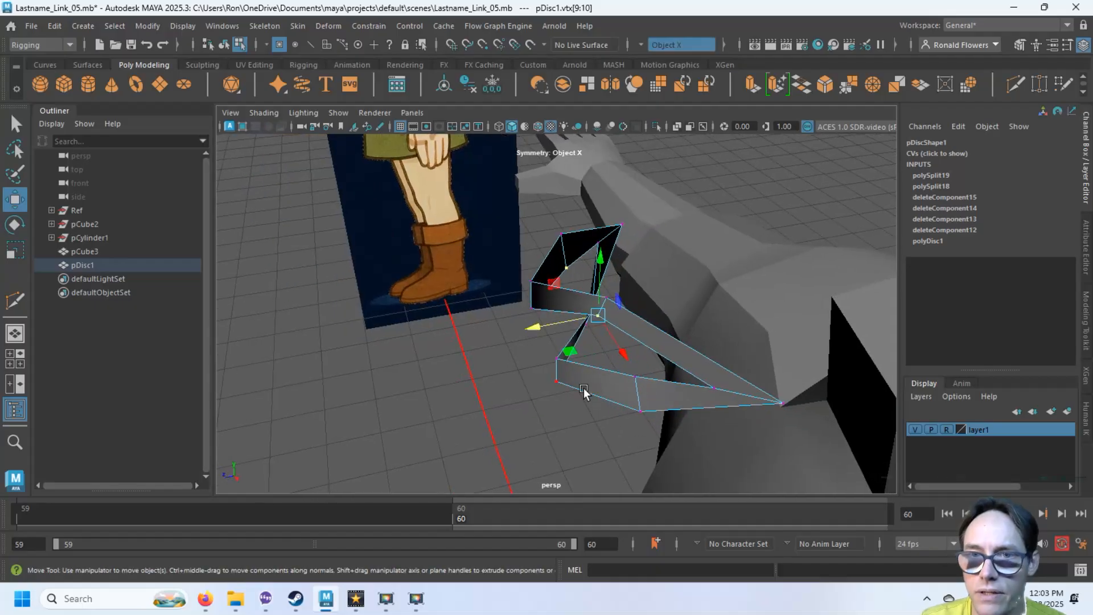
{"action": "mouse_move", "coordinate": [549, 329]}
{"action": "left_mouse_down"}
{"action": "mouse_move", "coordinate": [520, 322]}
{"action": "mouse_move", "coordinate": [530, 328]}
{"action": "left_mouse_up"}
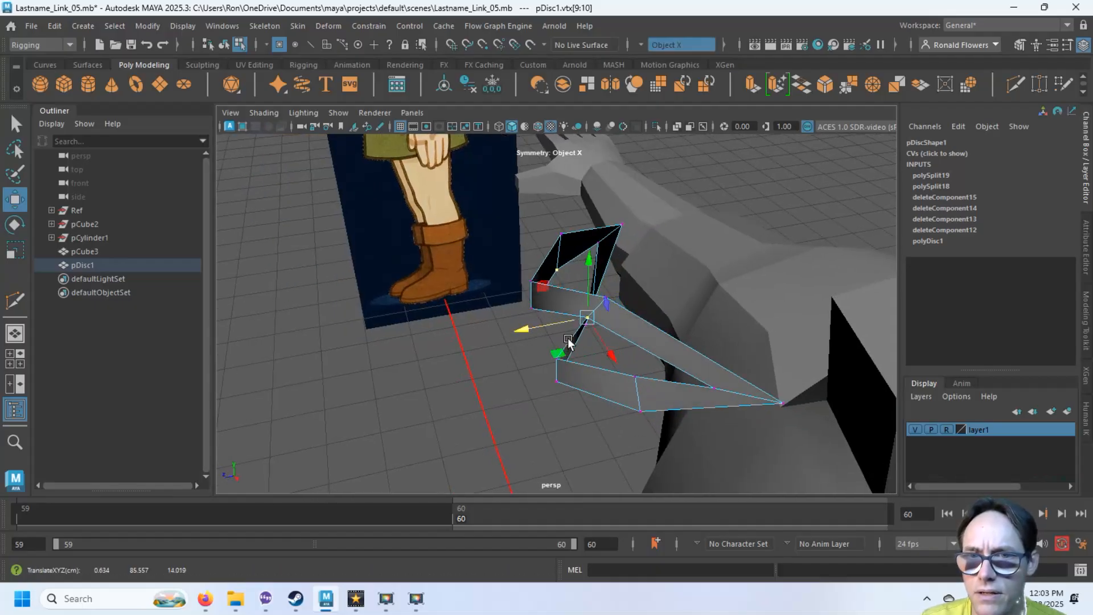
Step: Spread the upper lip's inner and outer side vertices outward together to X of about 0.92
{"action": "left_click_drag", "start_coordinate": [605, 348], "coordinate": [683, 338]}
{"action": "left_click", "coordinate": [631, 277]}
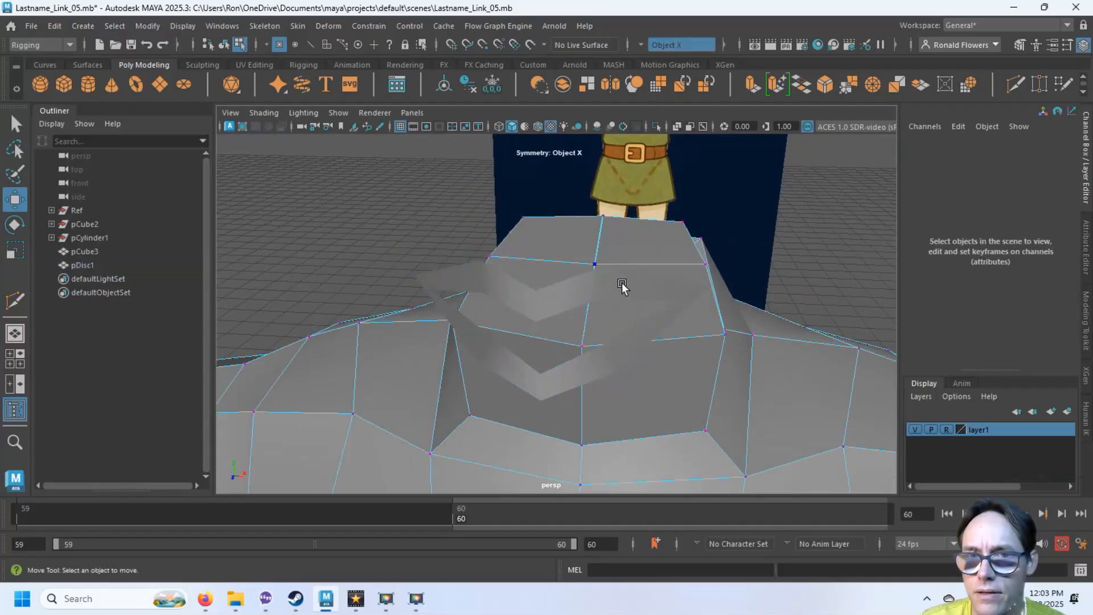
{"action": "left_click", "coordinate": [621, 284]}
{"action": "left_click", "coordinate": [497, 286]}
{"action": "left_click", "coordinate": [486, 287]}
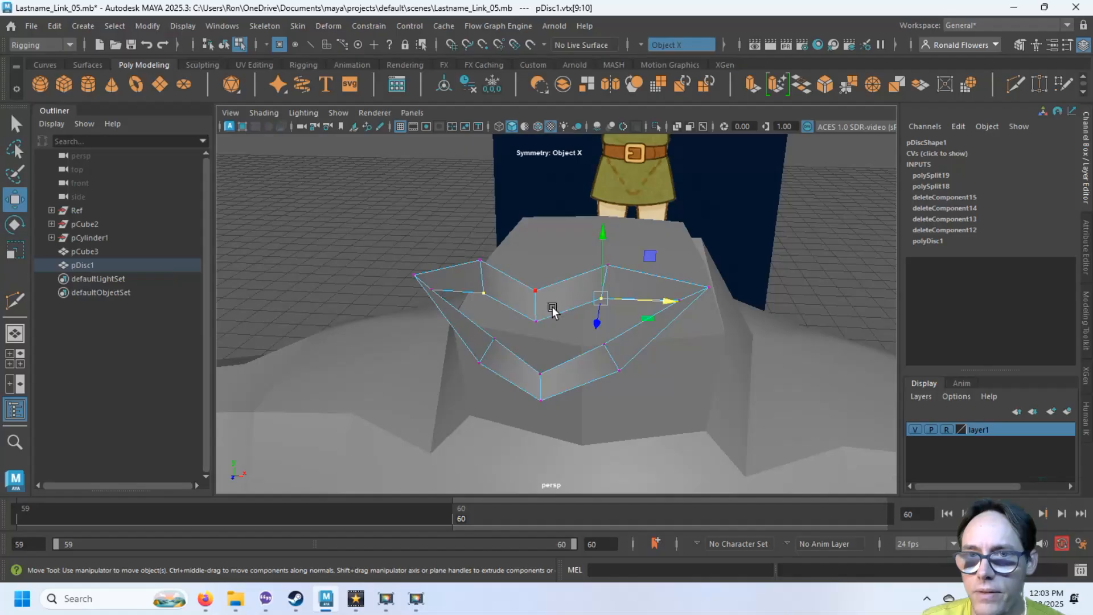
{"action": "left_click", "coordinate": [617, 271], "text": "shift"}
{"action": "left_click_drag", "start_coordinate": [655, 282], "coordinate": [661, 282]}
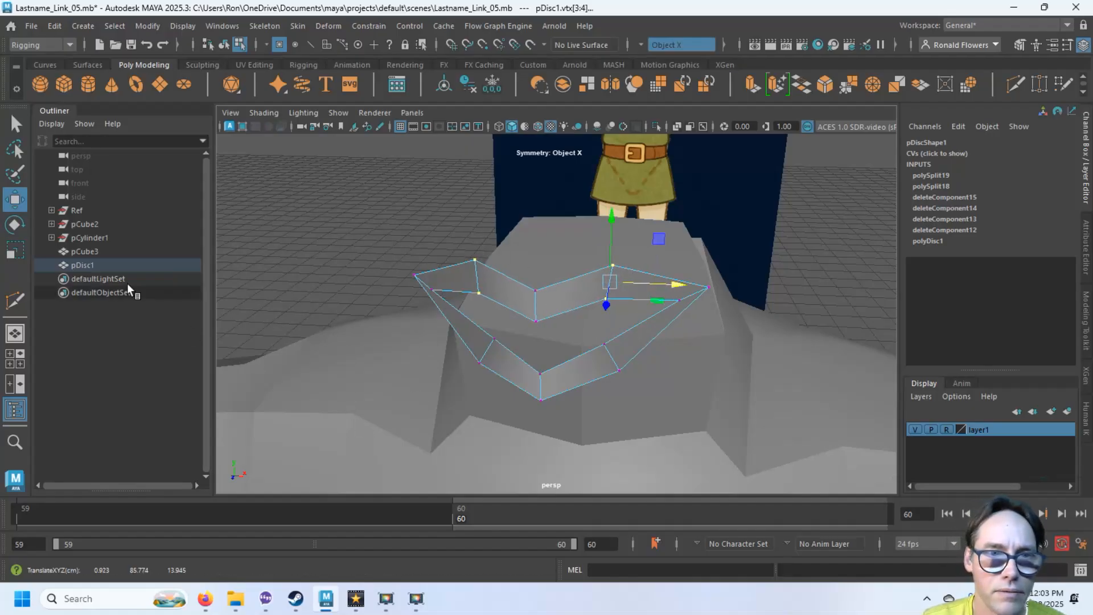
Step: Hide the pCube3 body mesh and rename it Body
{"action": "left_click", "coordinate": [112, 254]}
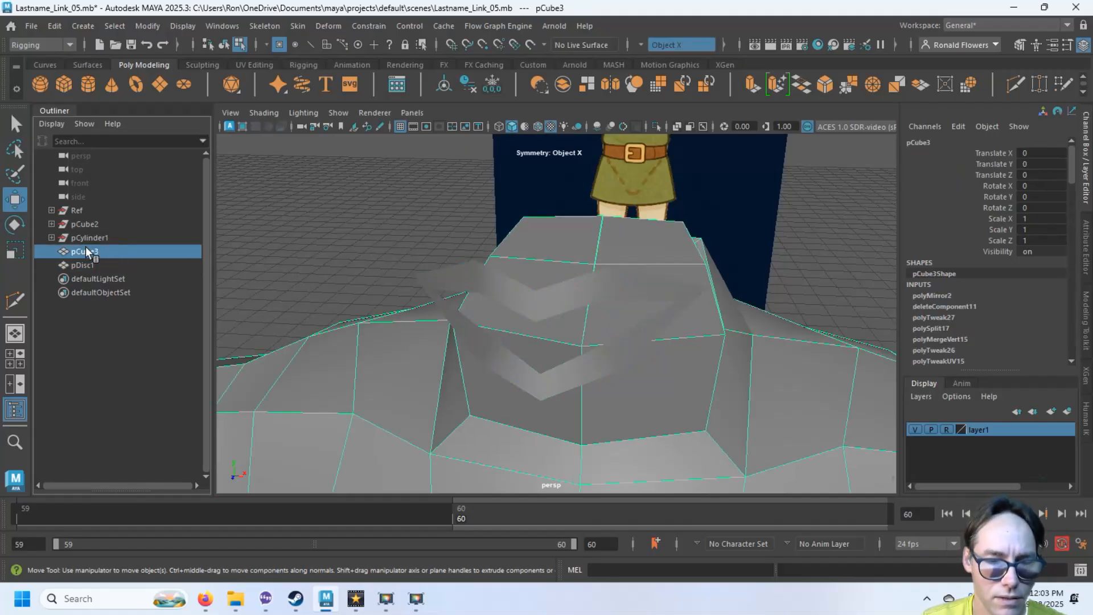
{"action": "key", "text": "ctrl+h"}
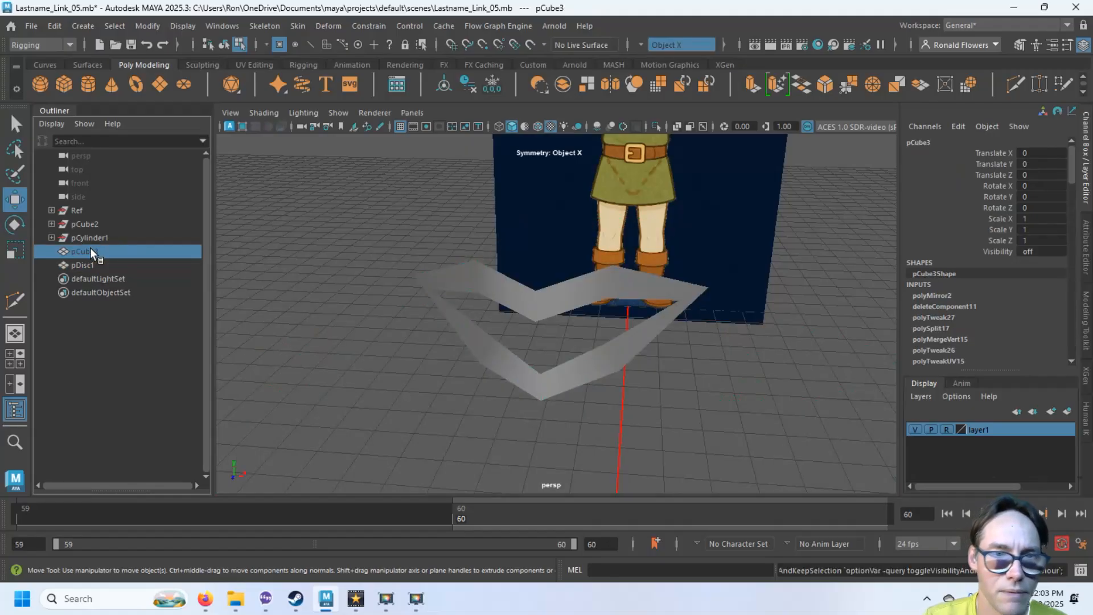
{"action": "double_click", "coordinate": [91, 250]}
{"action": "type", "text": "Body"}
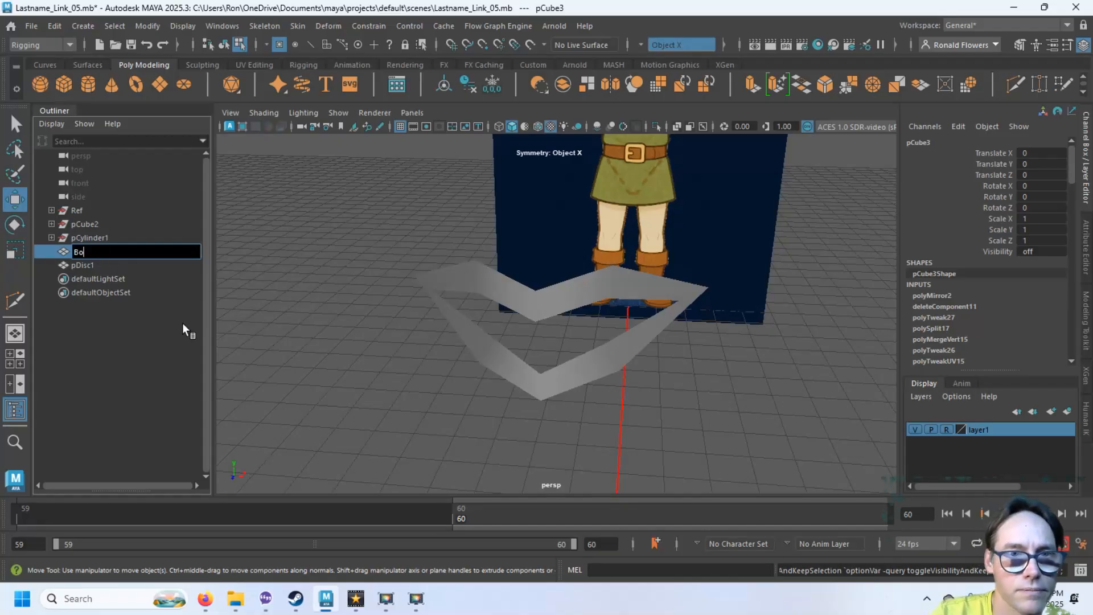
{"action": "key", "text": "Return"}
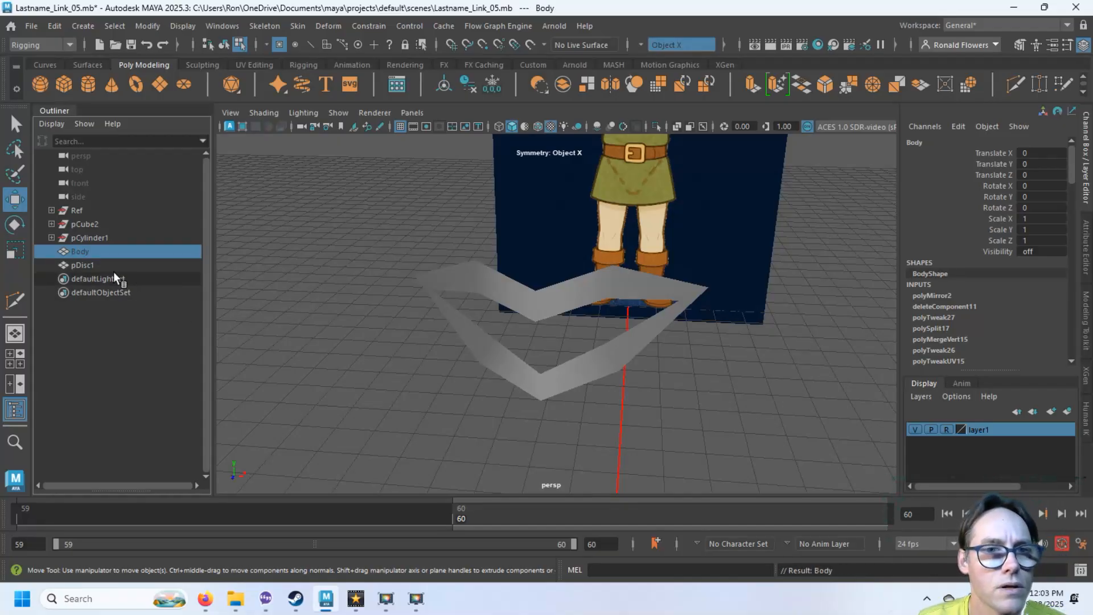
Step: Rename the pDisc1 mouth ring as Lips
{"action": "left_click", "coordinate": [90, 267]}
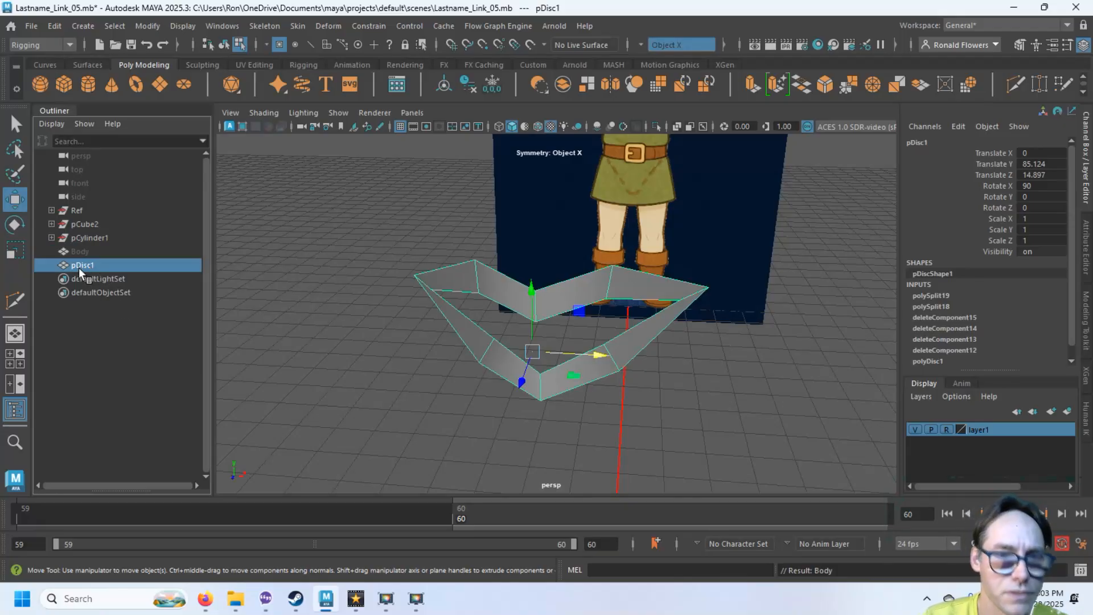
{"action": "double_click", "coordinate": [80, 265]}
{"action": "type", "text": "Lips"}
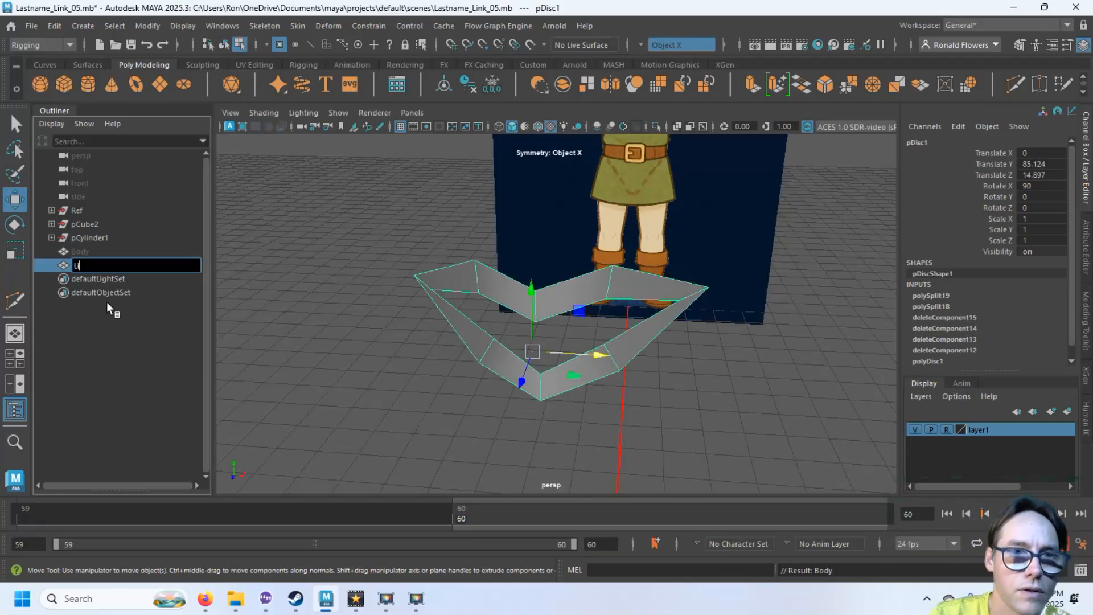
{"action": "key", "text": "Return"}
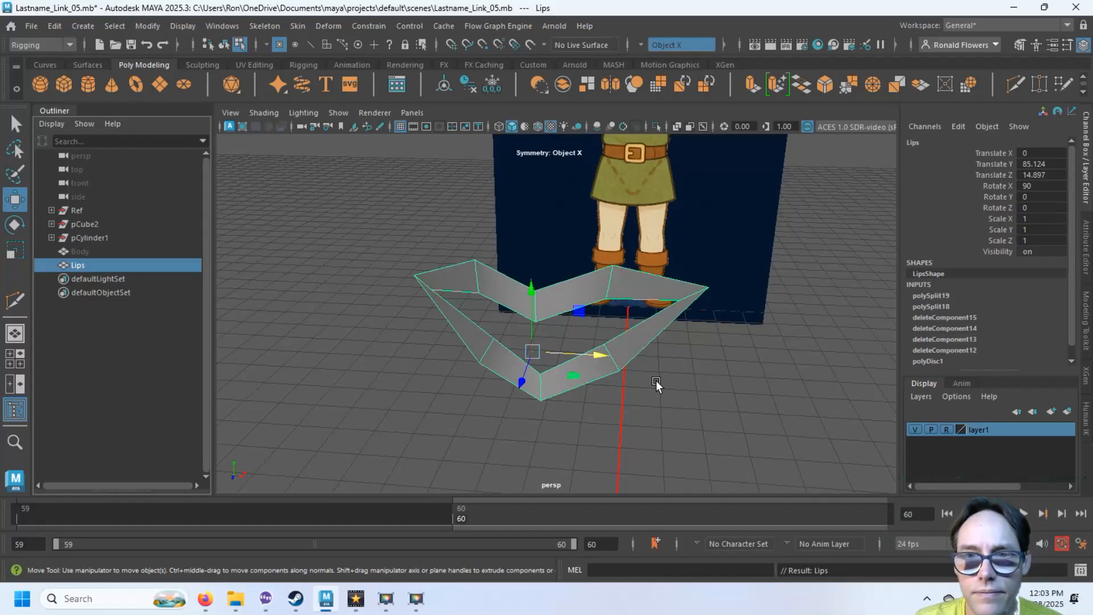
{"action": "left_click_drag", "start_coordinate": [655, 381], "coordinate": [628, 312], "text": "alt"}
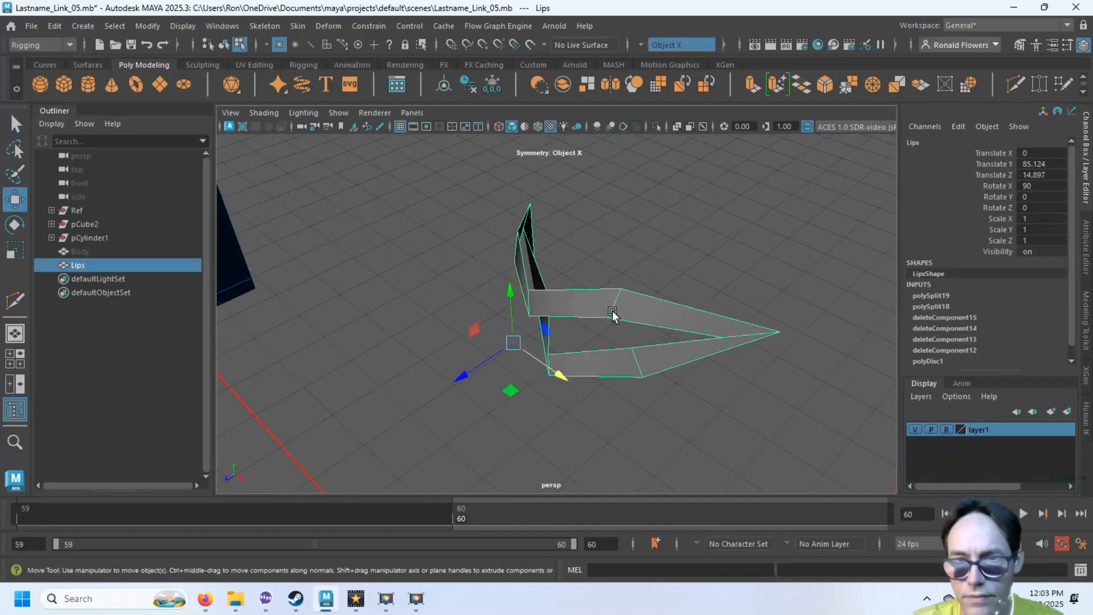
Step: Select the upper lip's inner and outer side vertices and examine their depth from several angles
{"action": "key", "text": "F9"}
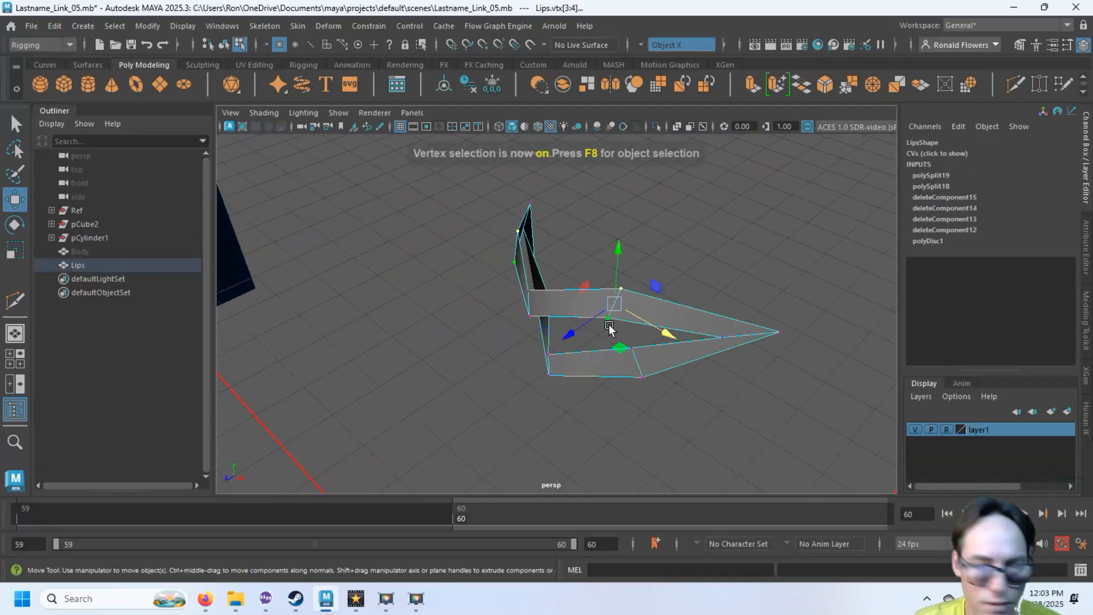
{"action": "left_click", "coordinate": [676, 426]}
{"action": "left_click", "coordinate": [607, 321]}
{"action": "left_click", "coordinate": [628, 287], "text": "shift"}
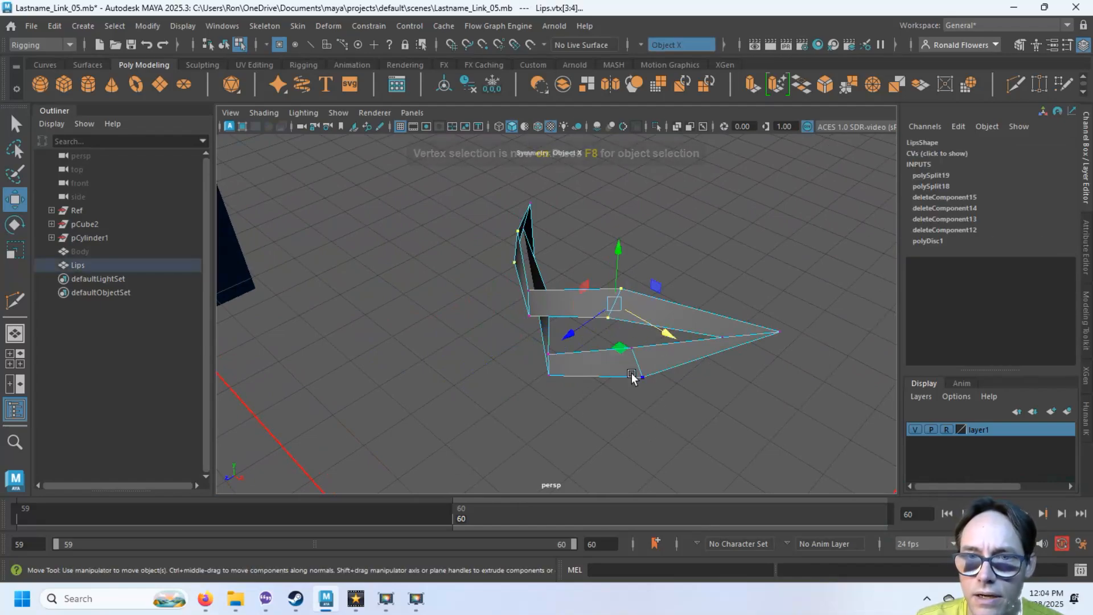
{"action": "left_click_drag", "start_coordinate": [631, 373], "coordinate": [550, 345], "text": "alt"}
{"action": "left_click", "coordinate": [635, 359]}
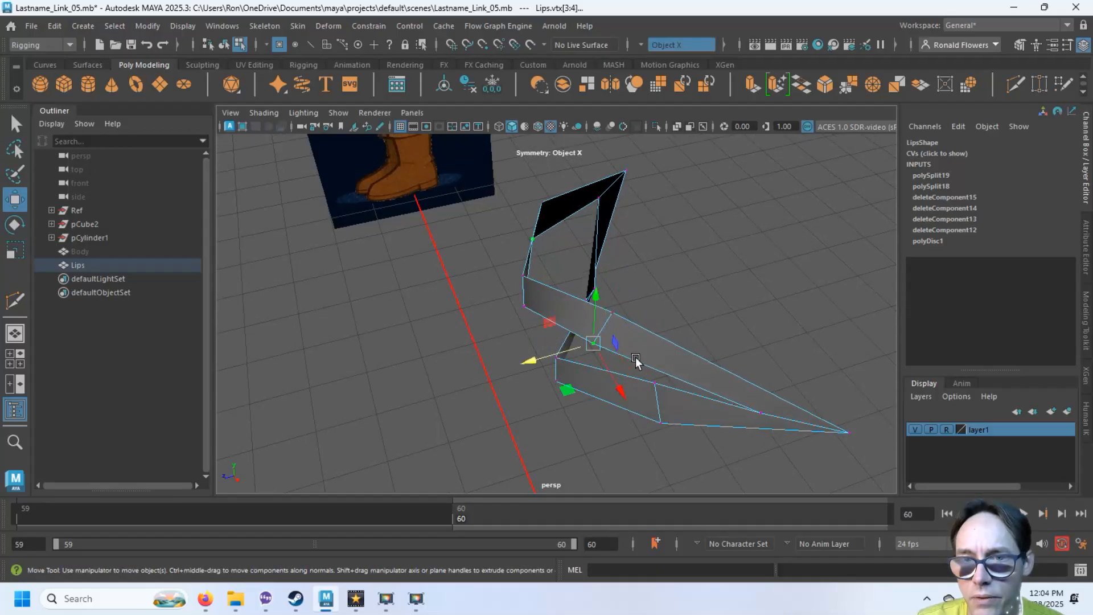
{"action": "left_click", "coordinate": [612, 313]}
{"action": "left_click", "coordinate": [594, 344], "text": "shift"}
{"action": "left_click_drag", "start_coordinate": [630, 367], "coordinate": [524, 268]}
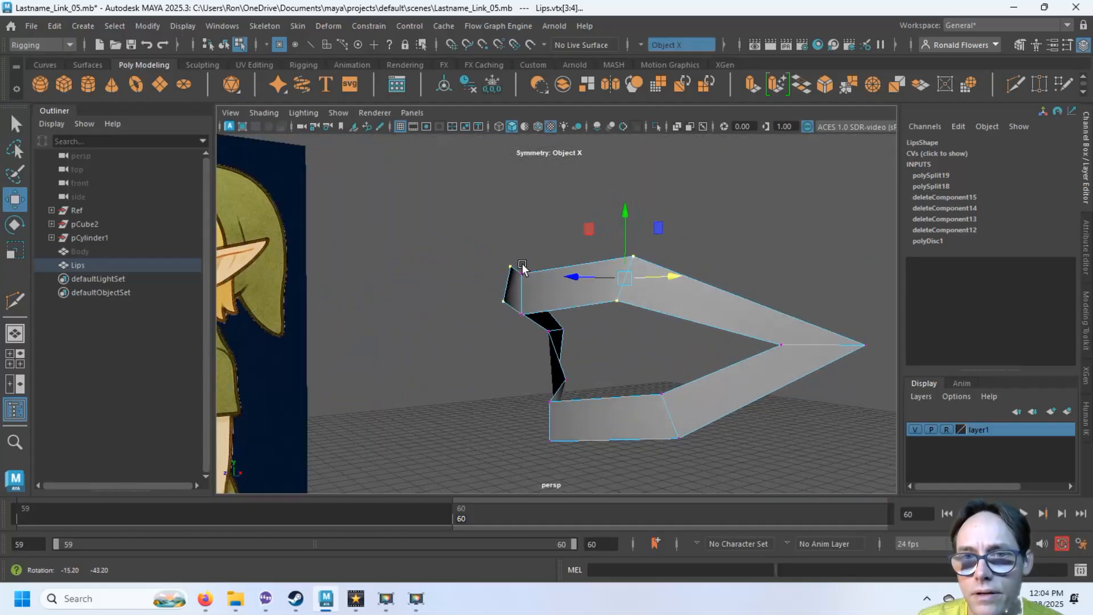
Step: Pull the upper lip's inner and outer centre vertices forward together along Z to about 14.49
{"action": "left_click", "coordinate": [613, 304]}
{"action": "left_click_drag", "start_coordinate": [641, 343], "coordinate": [595, 345], "text": "alt"}
{"action": "left_click_drag", "start_coordinate": [532, 311], "coordinate": [478, 325]}
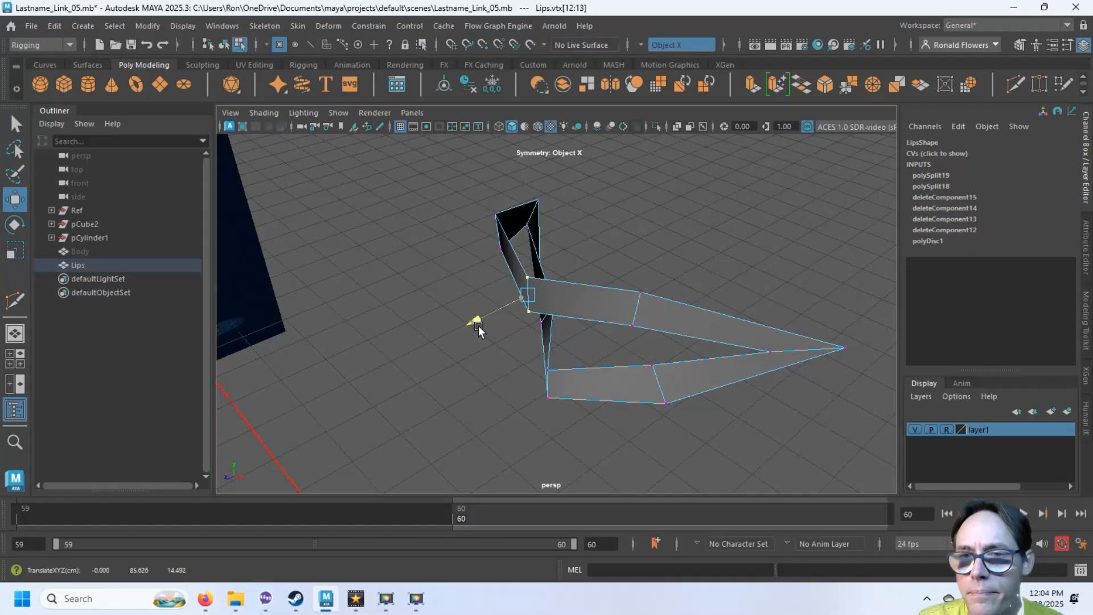
{"action": "left_click_drag", "start_coordinate": [688, 361], "coordinate": [490, 286], "text": "alt"}
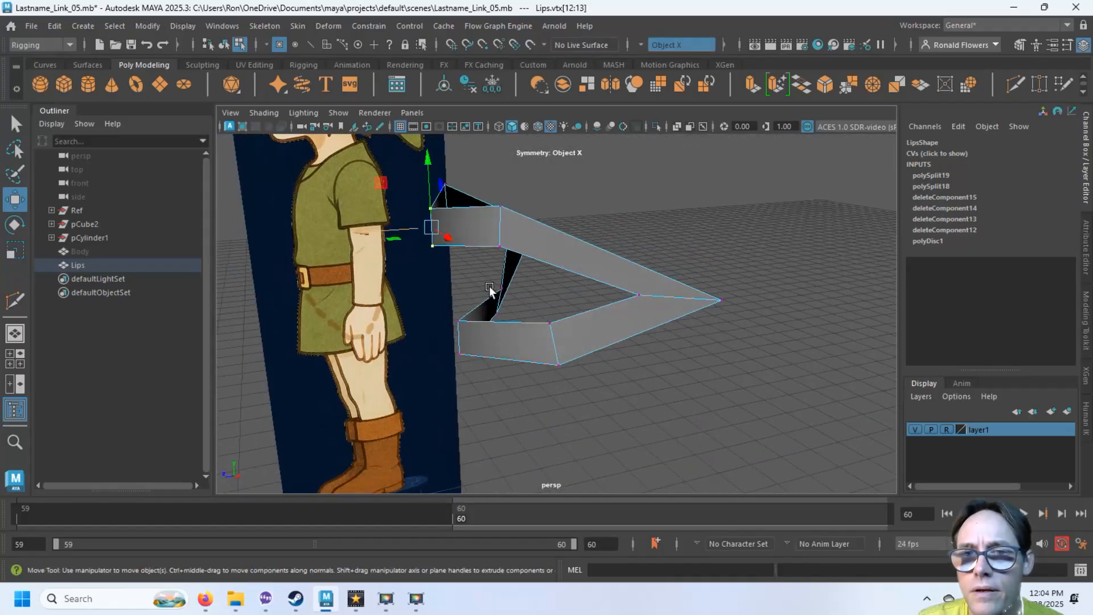
Step: Pull the lower lip's inner and outer centre vertices forward together along Z to about 14.08
{"action": "left_click", "coordinate": [627, 298]}
{"action": "left_click_drag", "start_coordinate": [604, 305], "coordinate": [550, 303], "text": "alt"}
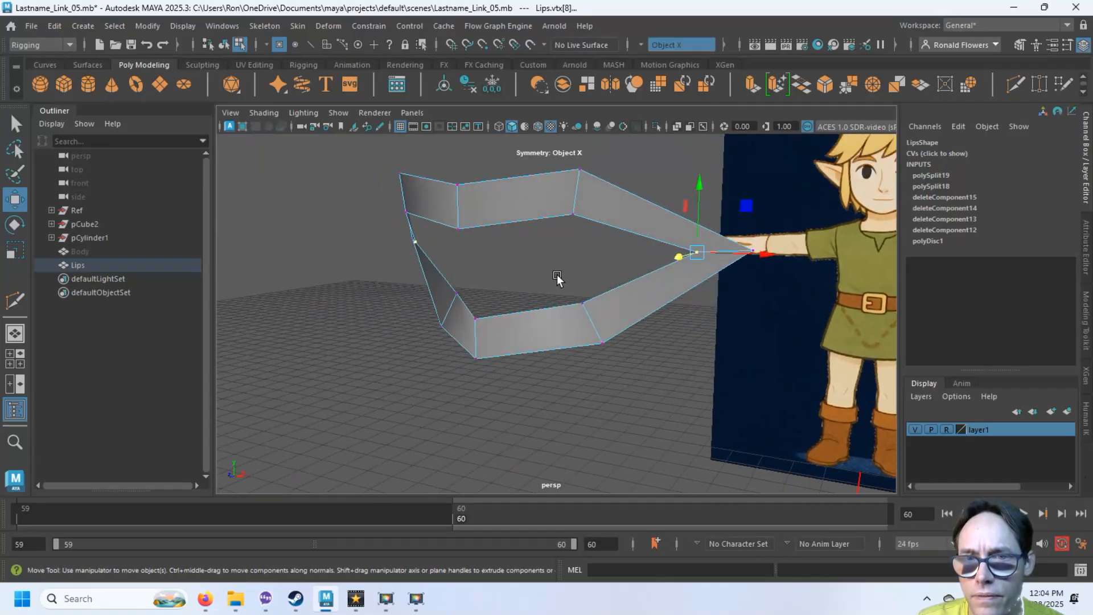
{"action": "left_click", "coordinate": [577, 311]}
{"action": "left_click_drag", "start_coordinate": [598, 332], "coordinate": [651, 309], "text": "alt"}
{"action": "left_click_drag", "start_coordinate": [549, 330], "coordinate": [547, 370], "text": "alt"}
{"action": "left_click_drag", "start_coordinate": [454, 321], "coordinate": [508, 383]}
{"action": "left_click_drag", "start_coordinate": [520, 389], "coordinate": [438, 337], "text": "alt"}
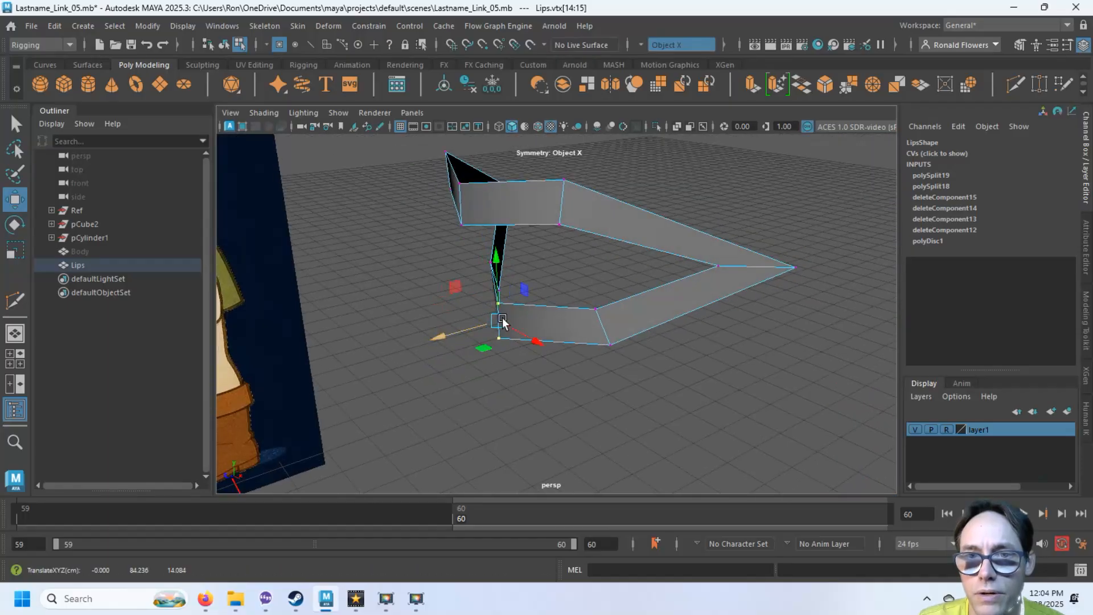
Step: Extrude the edge loop around the mouth opening and push the new edges back along Z to about 13.18
{"action": "left_click_drag", "start_coordinate": [502, 322], "coordinate": [661, 255], "text": "alt"}
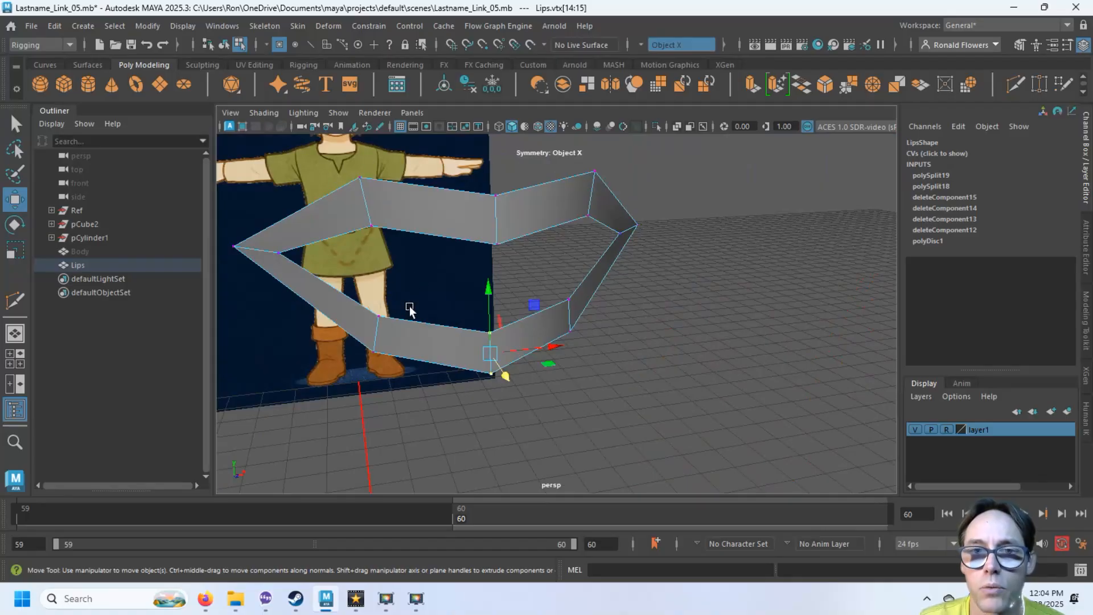
{"action": "left_click_drag", "start_coordinate": [410, 309], "coordinate": [489, 202], "text": "alt"}
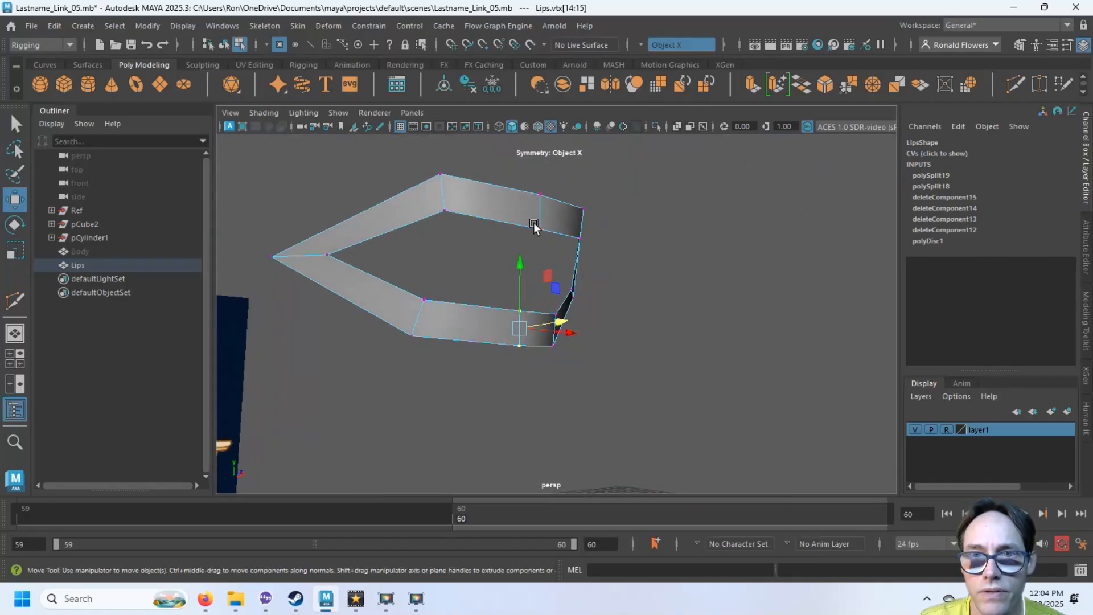
{"action": "left_click", "coordinate": [489, 262]}
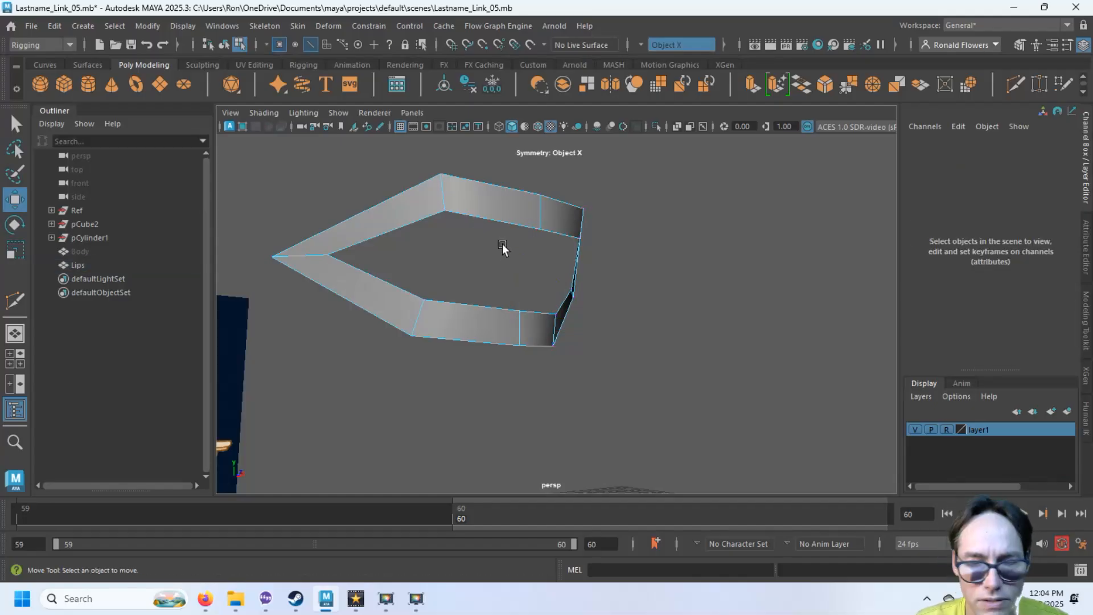
{"action": "key", "text": "F10"}
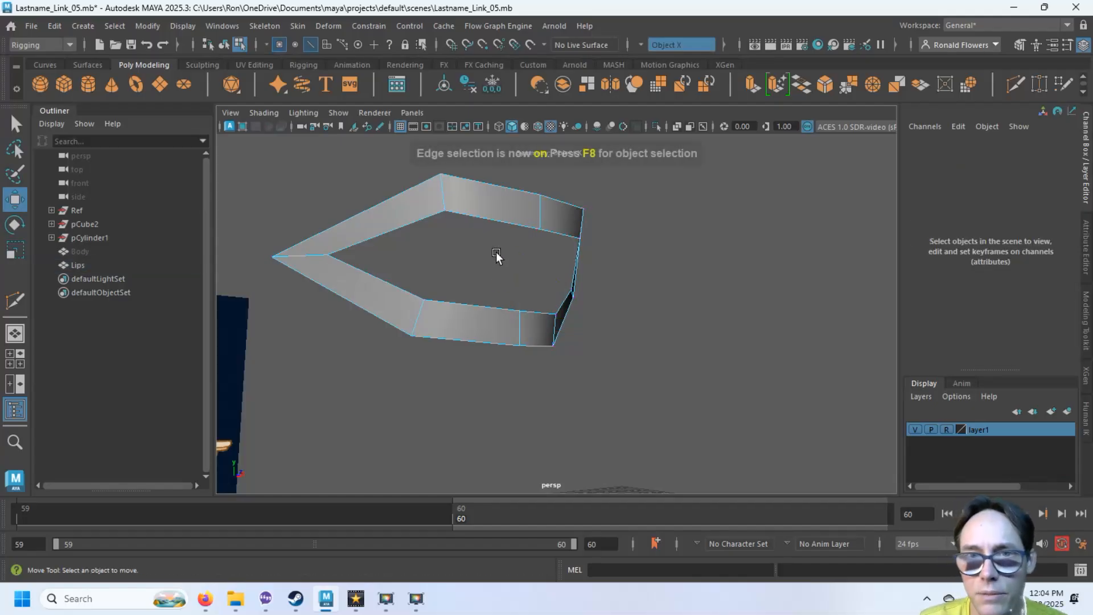
{"action": "left_click", "coordinate": [499, 219]}
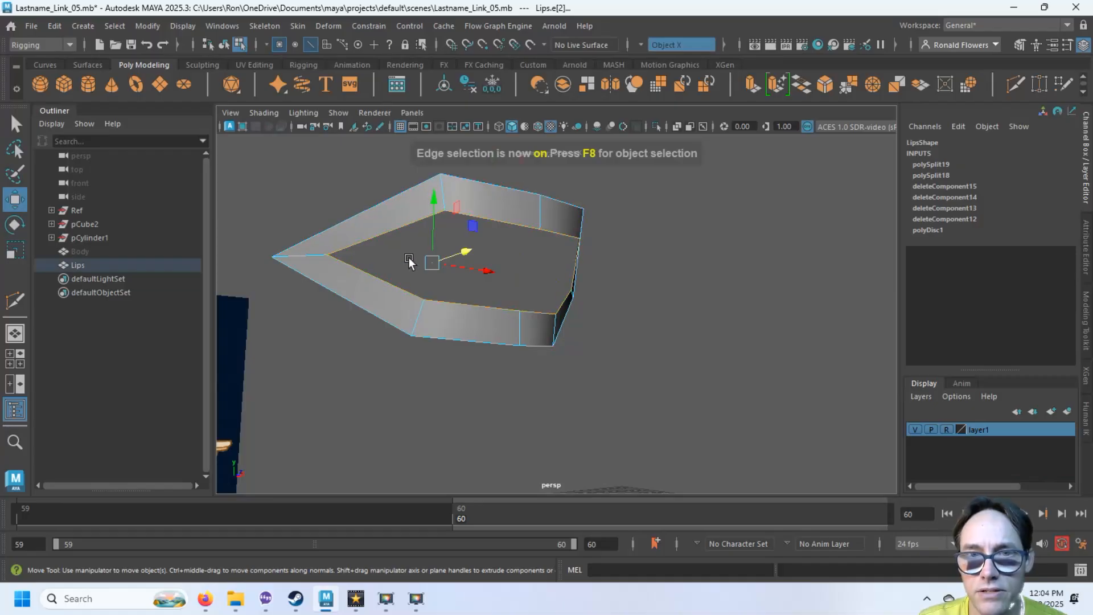
{"action": "key", "text": "w"}
{"action": "left_click_drag", "start_coordinate": [637, 335], "coordinate": [634, 357], "text": "alt"}
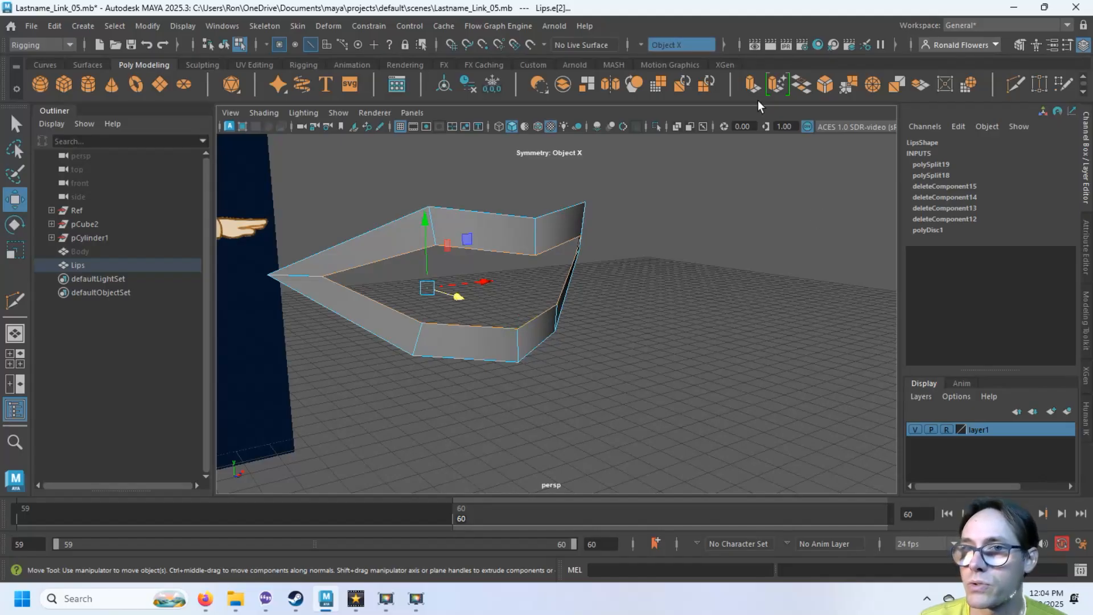
{"action": "key", "text": "ctrl+e"}
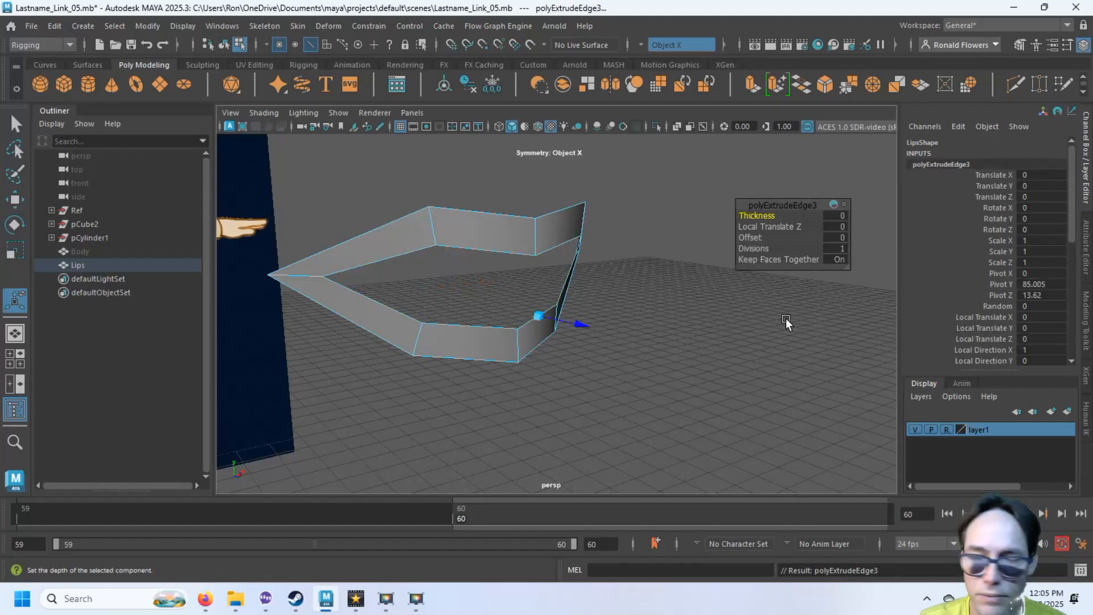
{"action": "key", "text": "w"}
{"action": "left_click_drag", "start_coordinate": [658, 340], "coordinate": [683, 344], "text": "alt"}
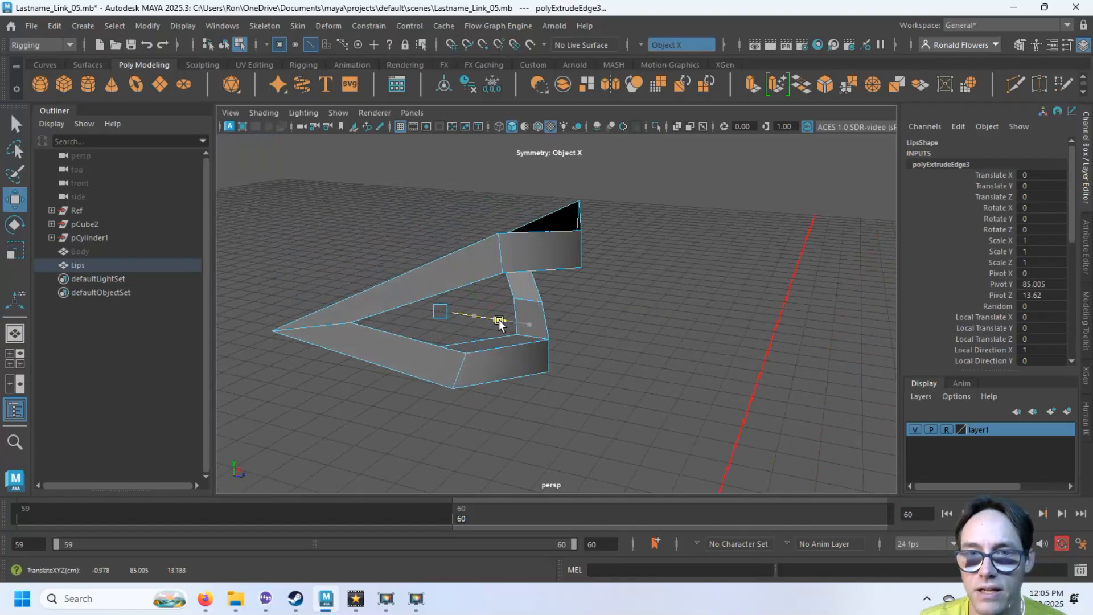
{"action": "left_click_drag", "start_coordinate": [503, 319], "coordinate": [523, 290], "text": "alt"}
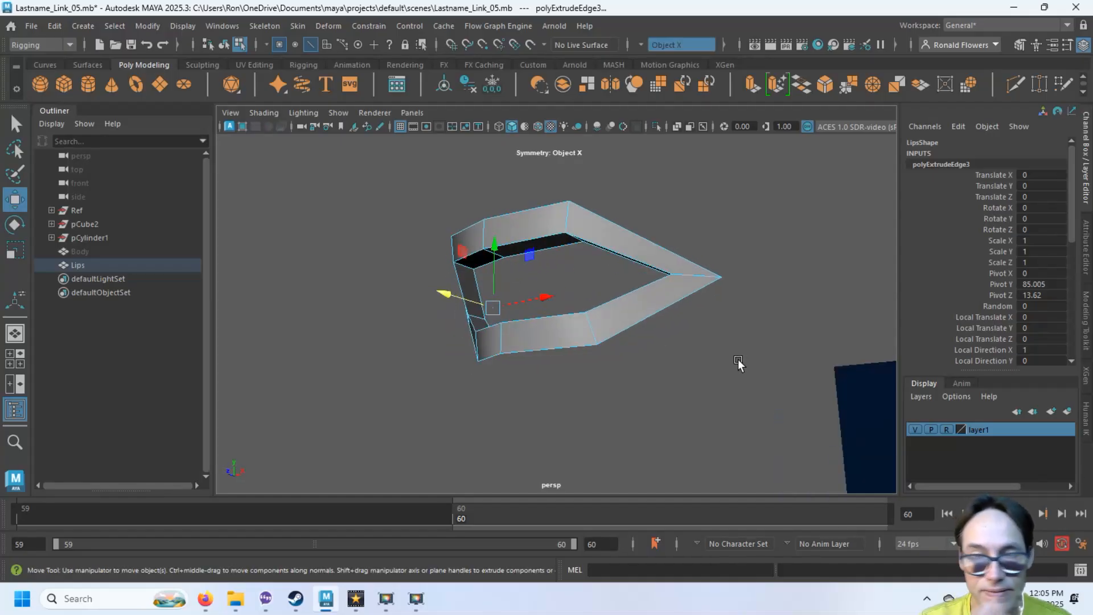
{"action": "left_click_drag", "start_coordinate": [738, 360], "coordinate": [625, 320], "text": "alt"}
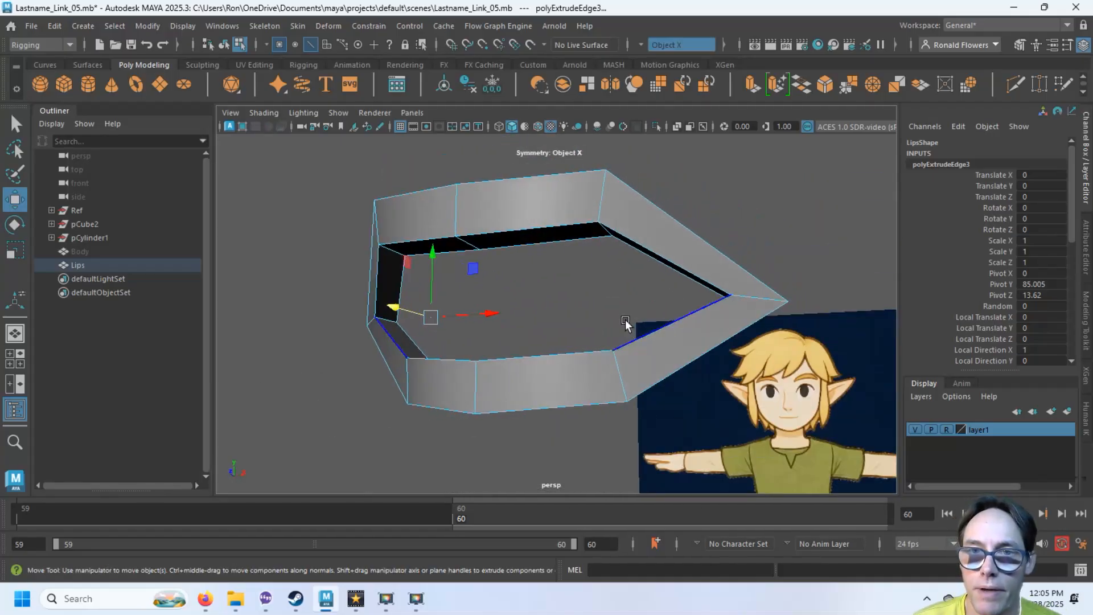
Step: Bevel the lips' inner front edge loop with 2 segments and a fraction of 0.9
{"action": "left_click", "coordinate": [545, 226]}
{"action": "mouse_move", "coordinate": [505, 213]}
{"action": "left_mouse_down", "text": "alt"}
{"action": "mouse_move", "coordinate": [520, 220]}
{"action": "mouse_move", "coordinate": [498, 237]}
{"action": "mouse_move", "coordinate": [513, 231]}
{"action": "left_mouse_up", "text": "alt"}
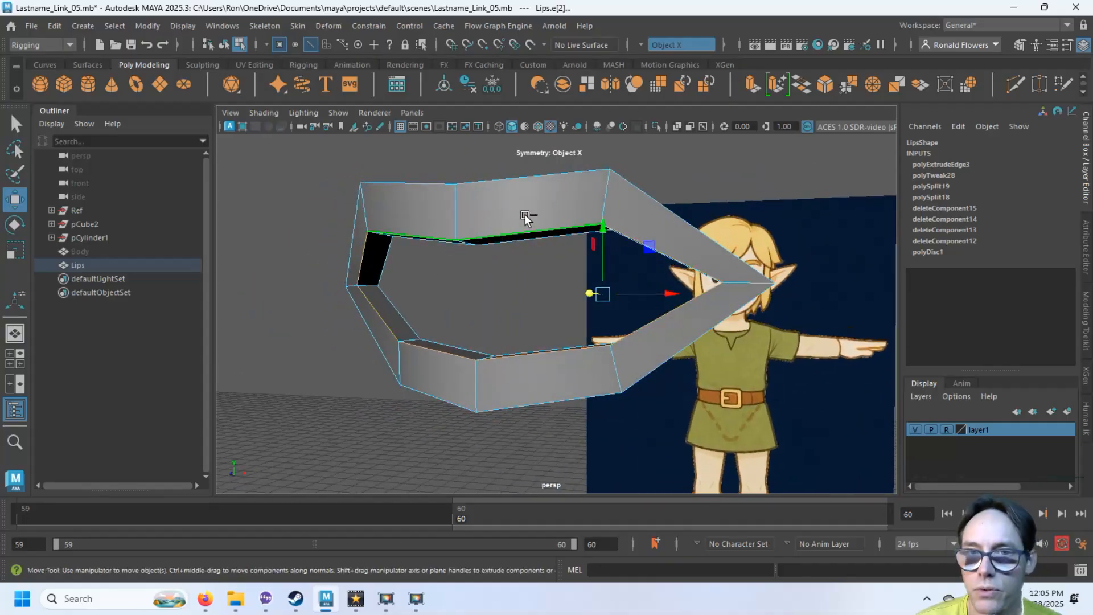
{"action": "right_click_drag", "start_coordinate": [528, 208], "coordinate": [588, 208], "text": "shift"}
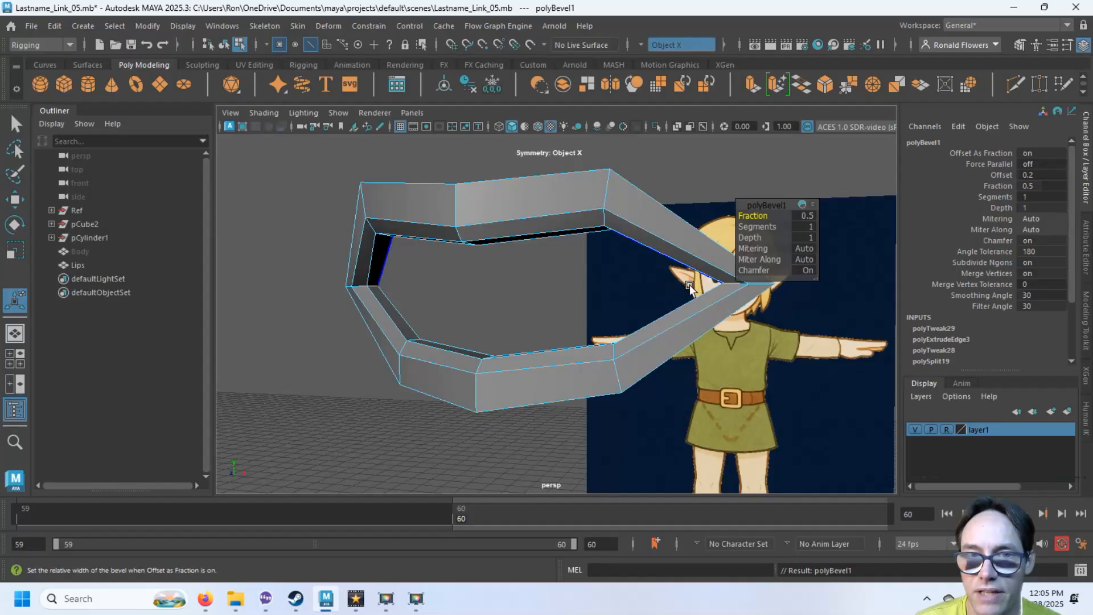
{"action": "left_click_drag", "start_coordinate": [351, 242], "coordinate": [541, 278], "text": "alt"}
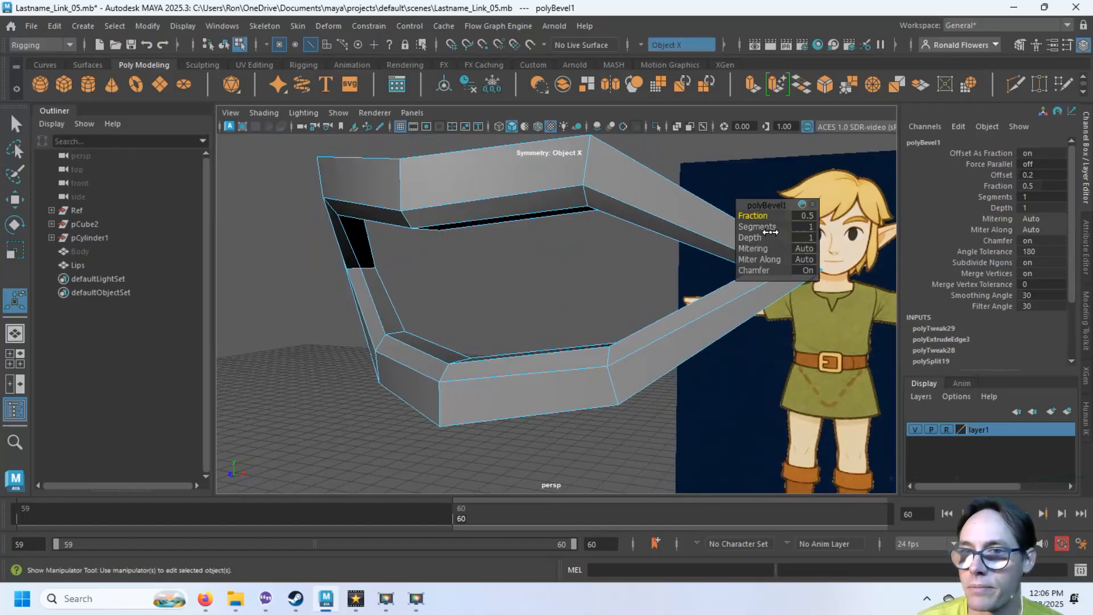
{"action": "left_click", "coordinate": [763, 226]}
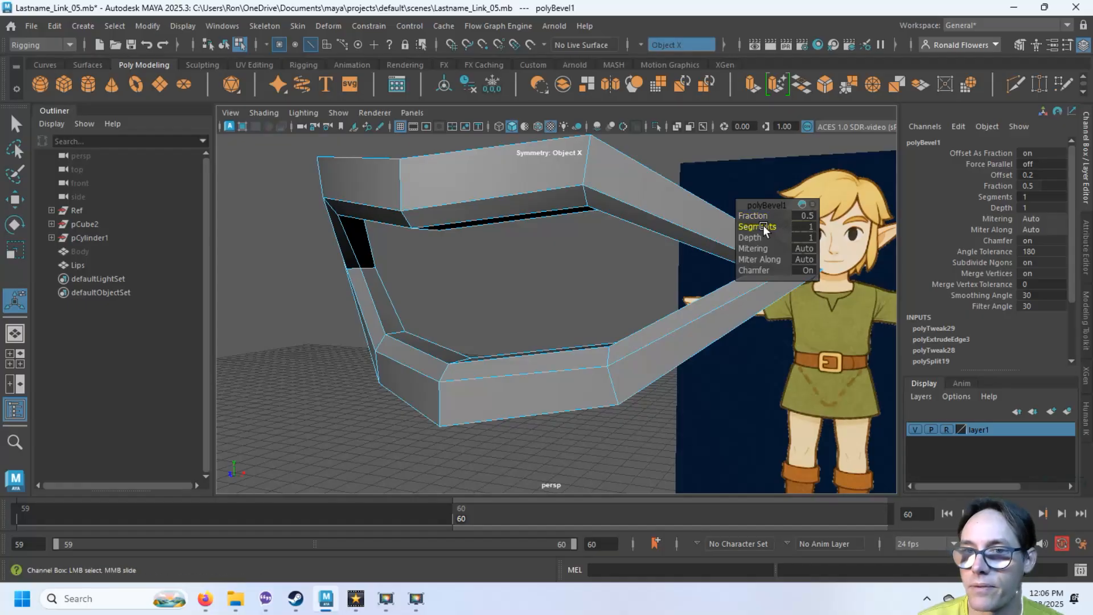
{"action": "left_click_drag", "start_coordinate": [739, 231], "coordinate": [749, 227]}
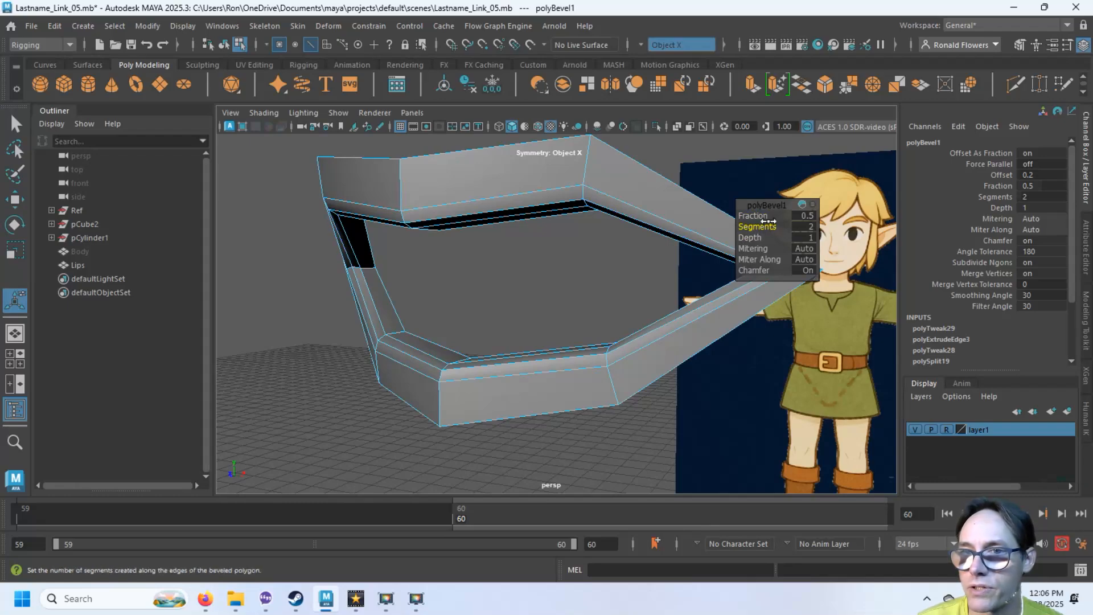
{"action": "left_click_drag", "start_coordinate": [769, 215], "coordinate": [771, 214]}
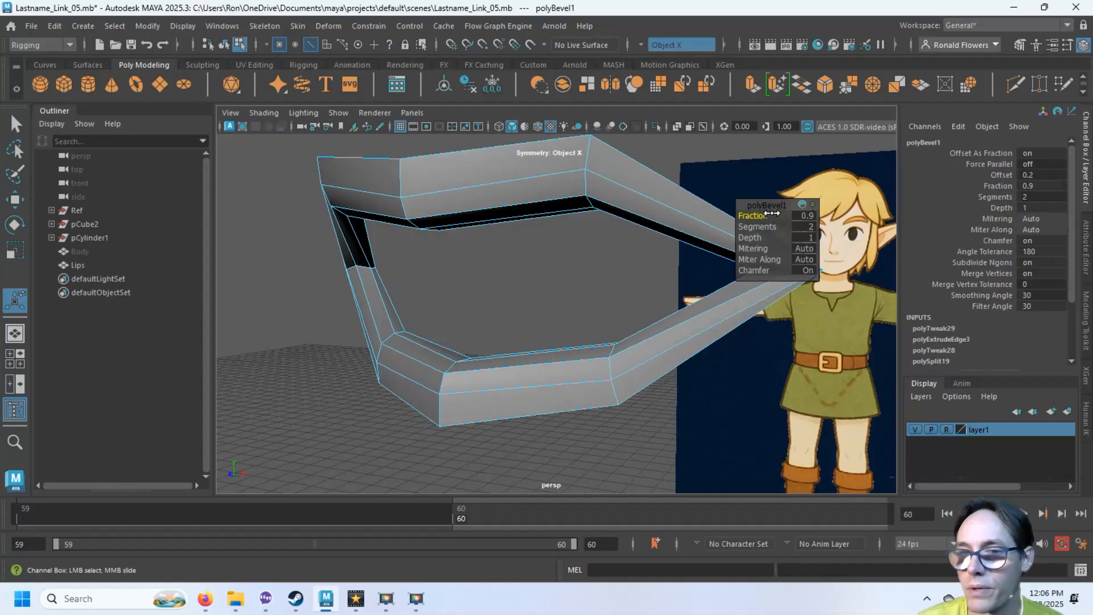
Step: Reposition the beveled vertices at the mouth corner one by one with the Move tool to adjust their spacing
{"action": "left_click_drag", "start_coordinate": [664, 273], "coordinate": [620, 296], "text": "alt"}
{"action": "scroll", "coordinate": [624, 300], "scroll_direction": "up", "scroll_amount": 3}
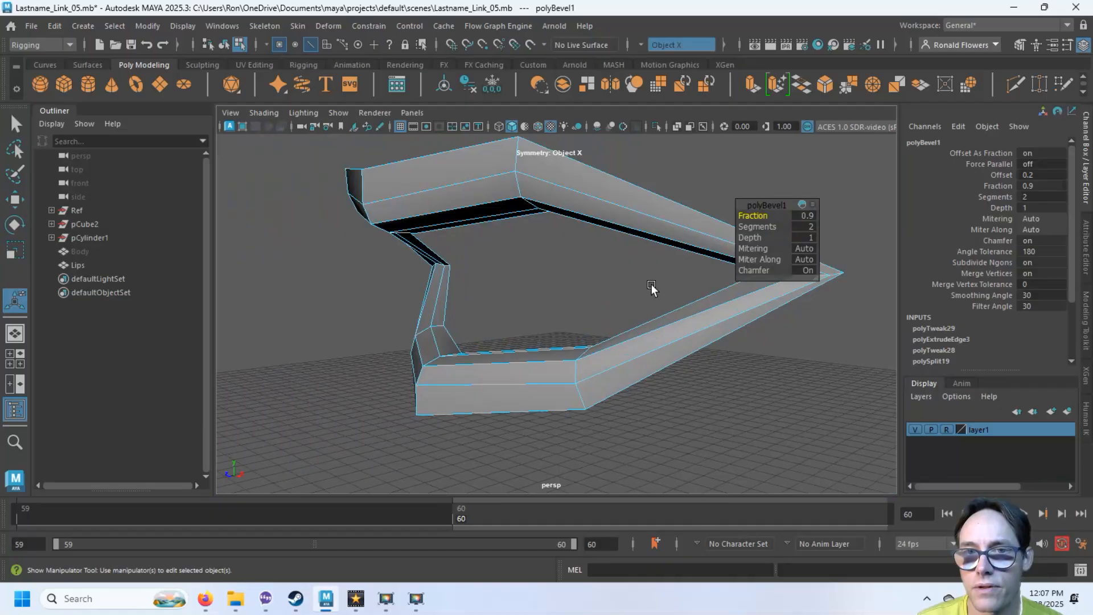
{"action": "middle_click_drag", "start_coordinate": [651, 288], "coordinate": [440, 320], "text": "alt"}
{"action": "left_click_drag", "start_coordinate": [440, 320], "coordinate": [520, 317], "text": "alt"}
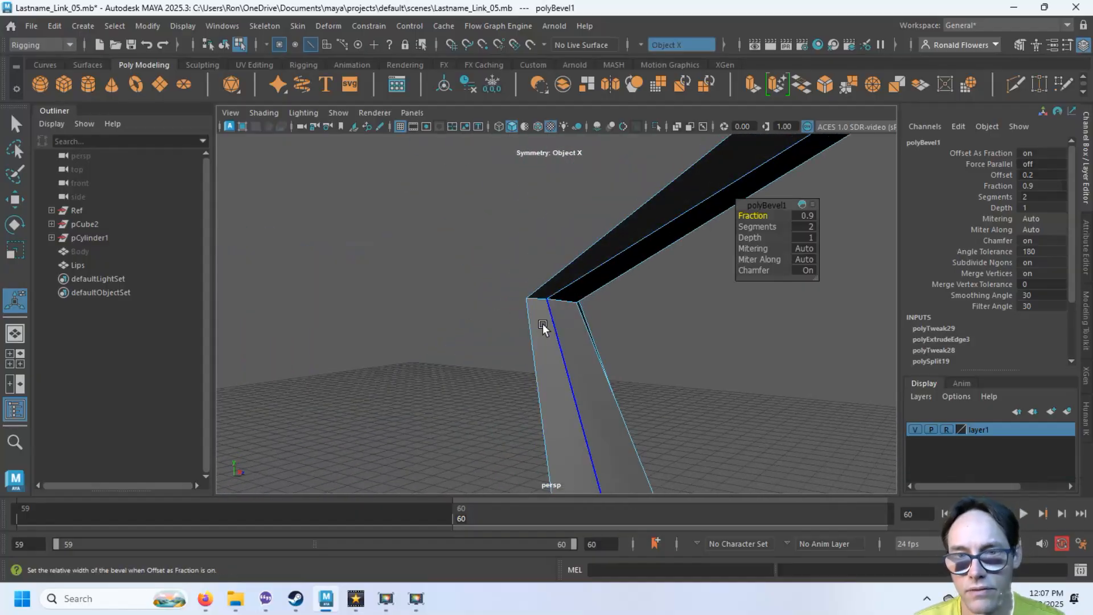
{"action": "key", "text": "F9"}
{"action": "left_click", "coordinate": [525, 299]}
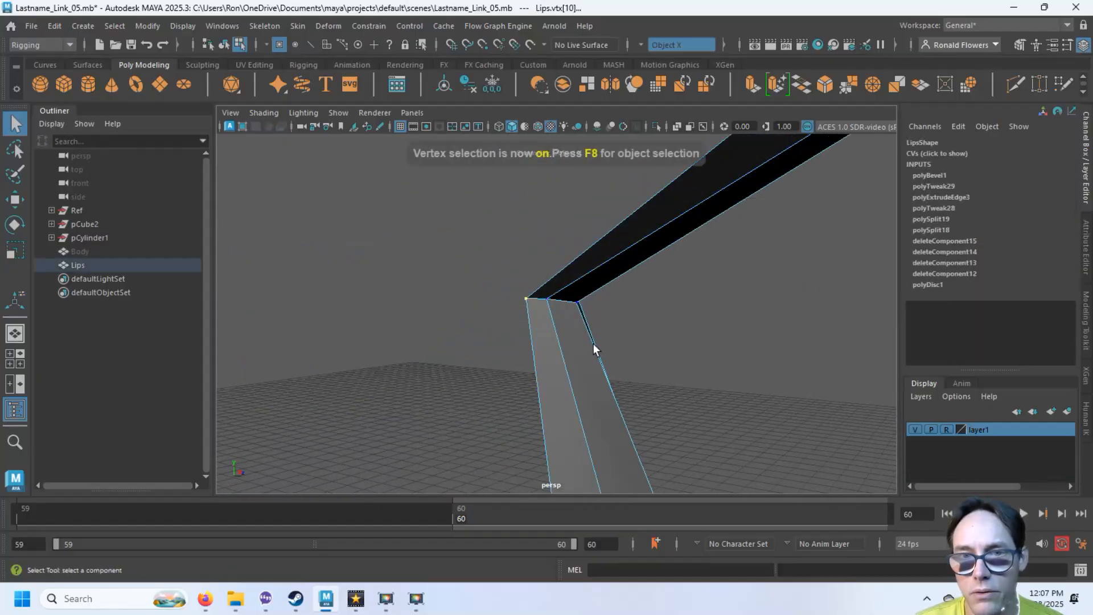
{"action": "left_click_drag", "start_coordinate": [593, 348], "coordinate": [556, 340], "text": "alt"}
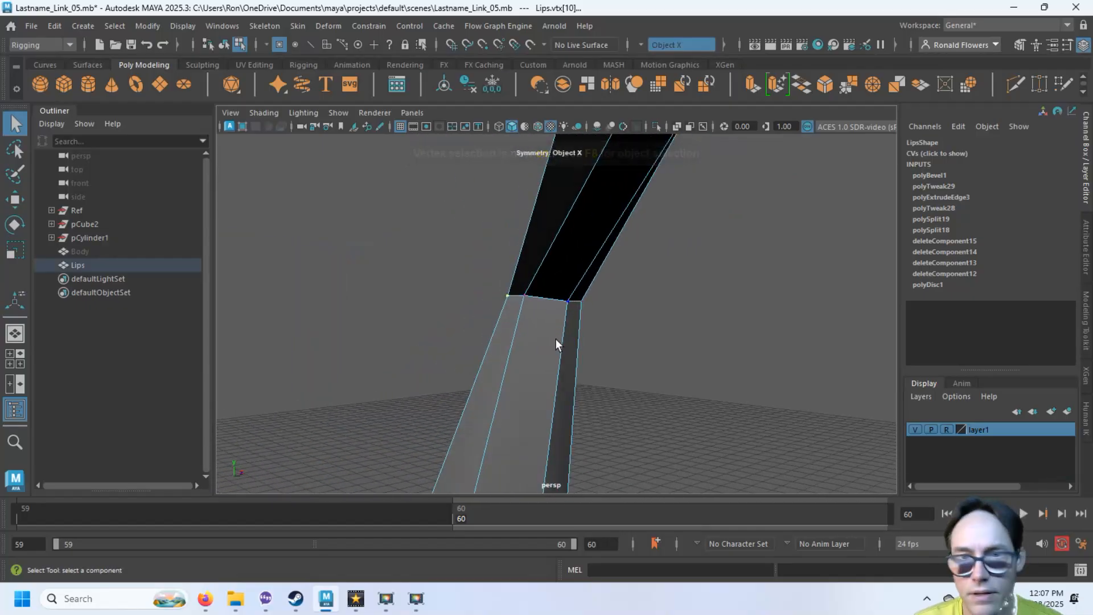
{"action": "key", "text": "w"}
{"action": "left_click_drag", "start_coordinate": [559, 292], "coordinate": [527, 331]}
{"action": "left_click", "coordinate": [523, 296]}
{"action": "left_click", "coordinate": [549, 302]}
{"action": "left_click", "coordinate": [586, 304]}
{"action": "left_click_drag", "start_coordinate": [629, 299], "coordinate": [614, 301]}
{"action": "left_click_drag", "start_coordinate": [546, 318], "coordinate": [475, 320], "text": "alt"}
{"action": "scroll", "coordinate": [476, 320], "scroll_direction": "down", "scroll_amount": 5}
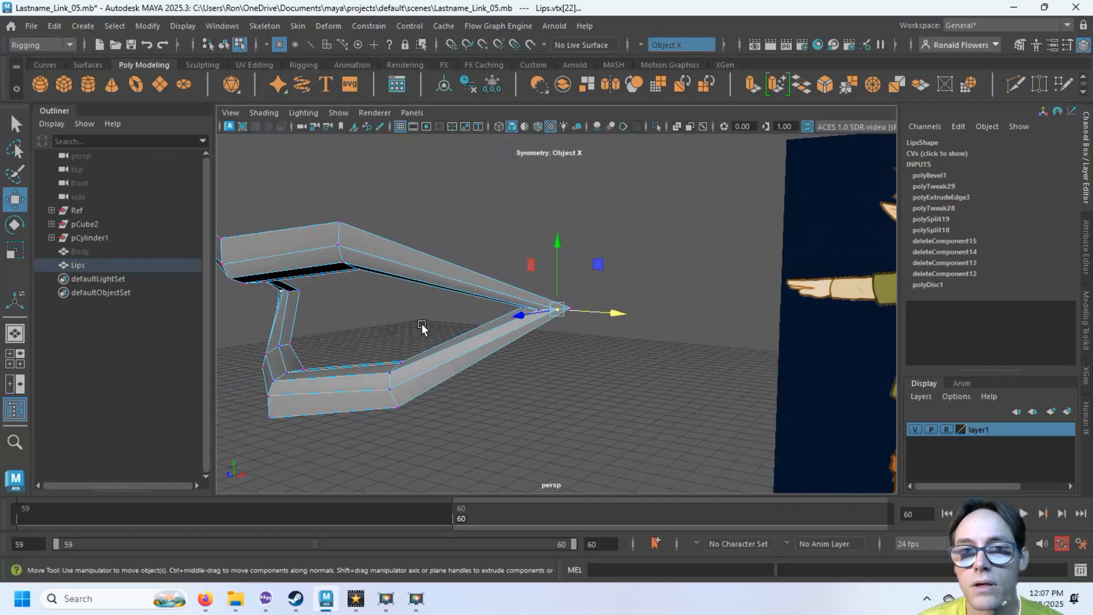
Step: Return to object mode and select the whole Lips mesh
{"action": "middle_click_drag", "start_coordinate": [422, 323], "coordinate": [565, 333], "text": "alt"}
{"action": "left_click_drag", "start_coordinate": [473, 345], "coordinate": [459, 309], "text": "alt"}
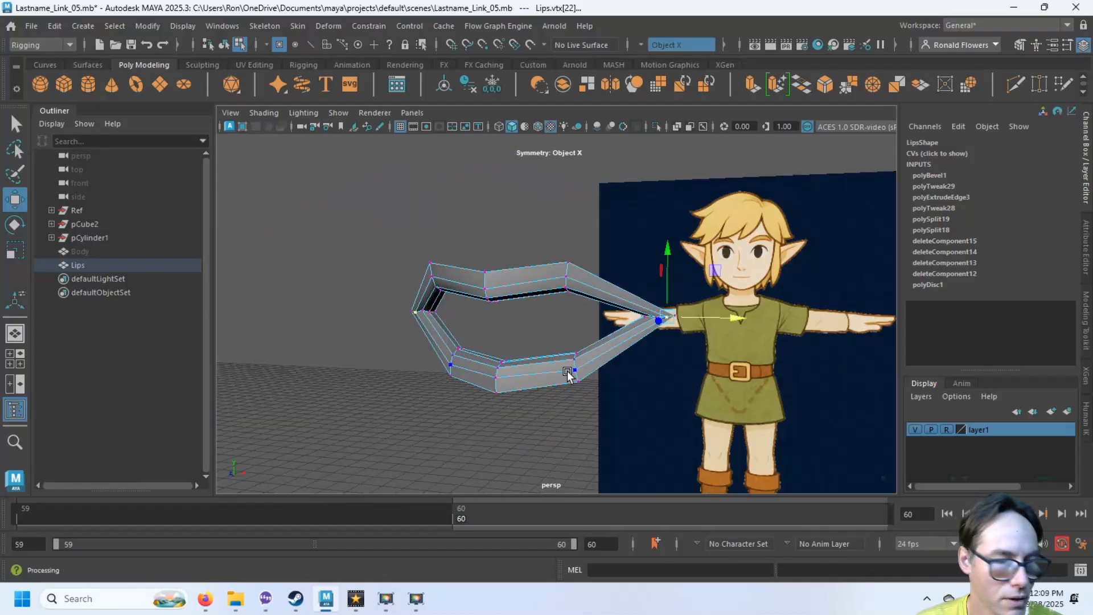
{"action": "right_click_drag", "start_coordinate": [571, 371], "coordinate": [595, 349]}
{"action": "left_click", "coordinate": [529, 334]}
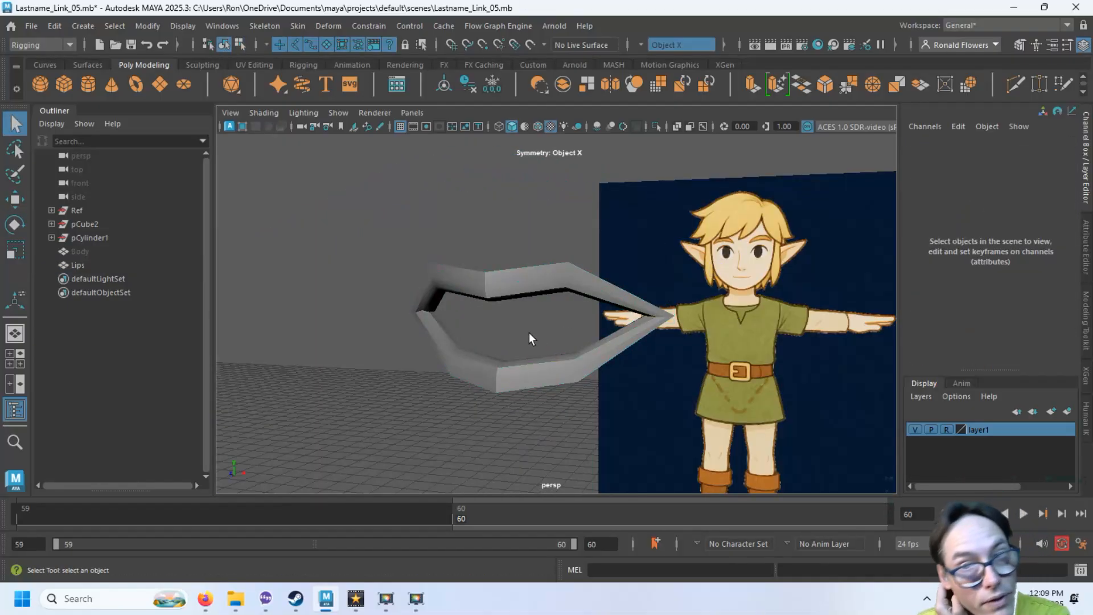
{"action": "left_click", "coordinate": [530, 375]}
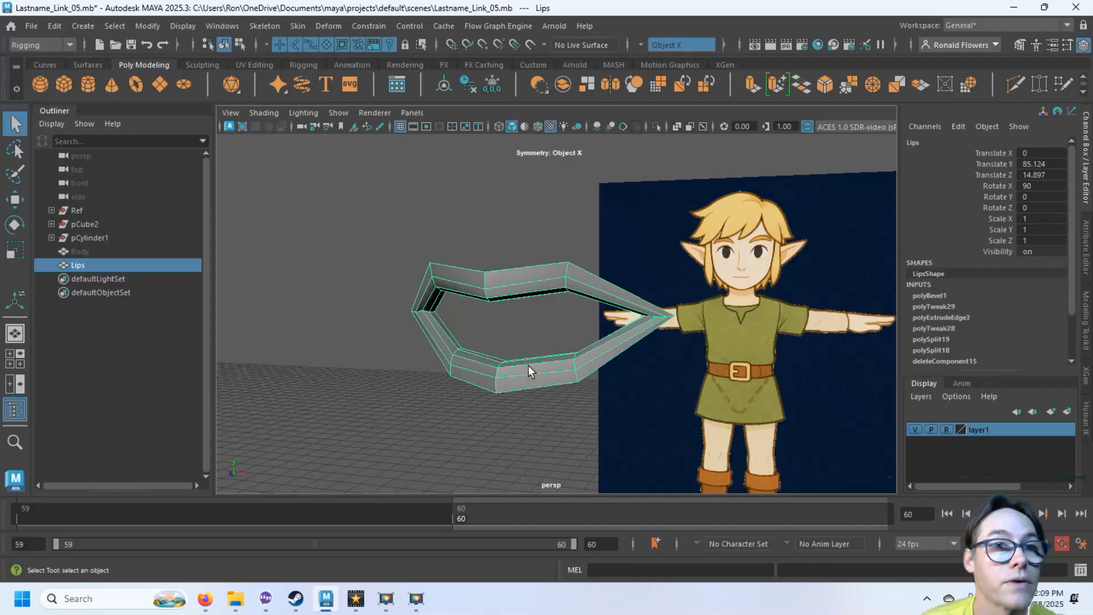
Step: Save the scene under the new name Lastname_Link_06.mb
{"action": "left_click", "coordinate": [30, 27]}
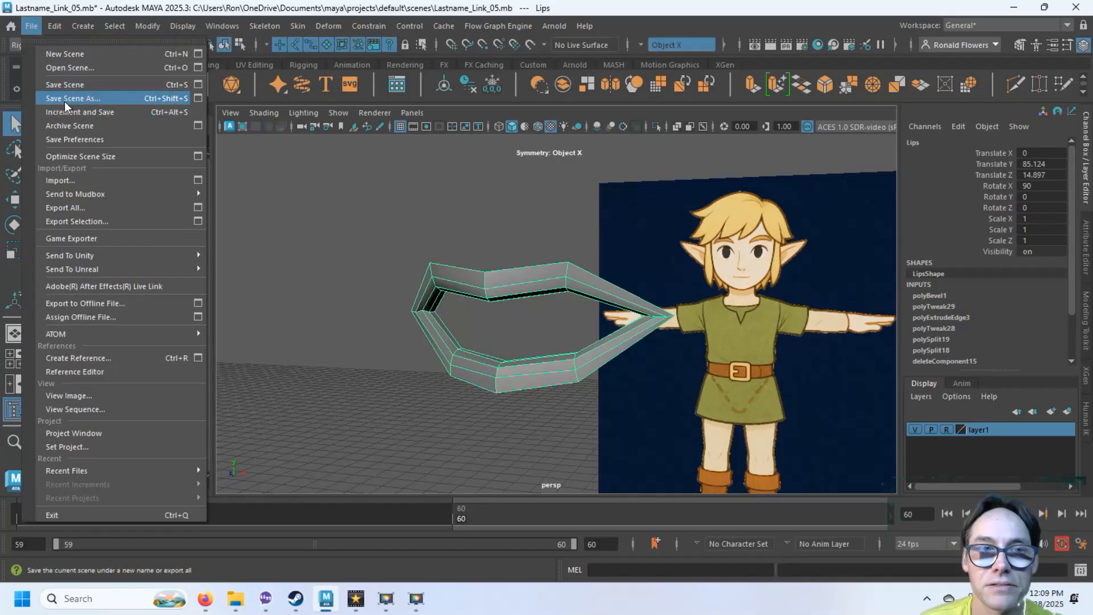
{"action": "left_click", "coordinate": [87, 101]}
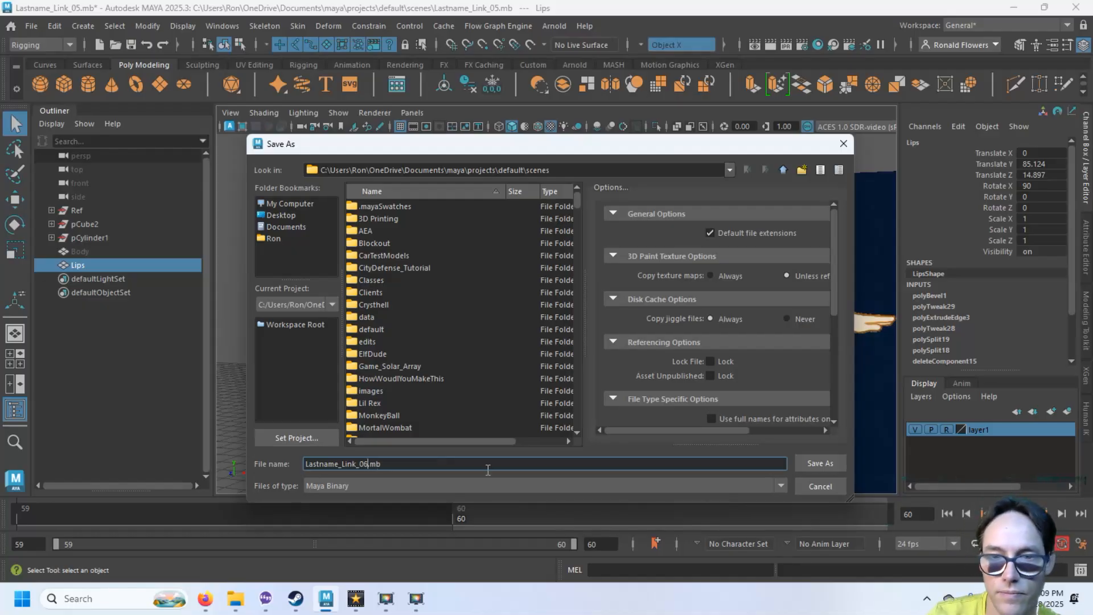
{"action": "key", "text": "Return"}
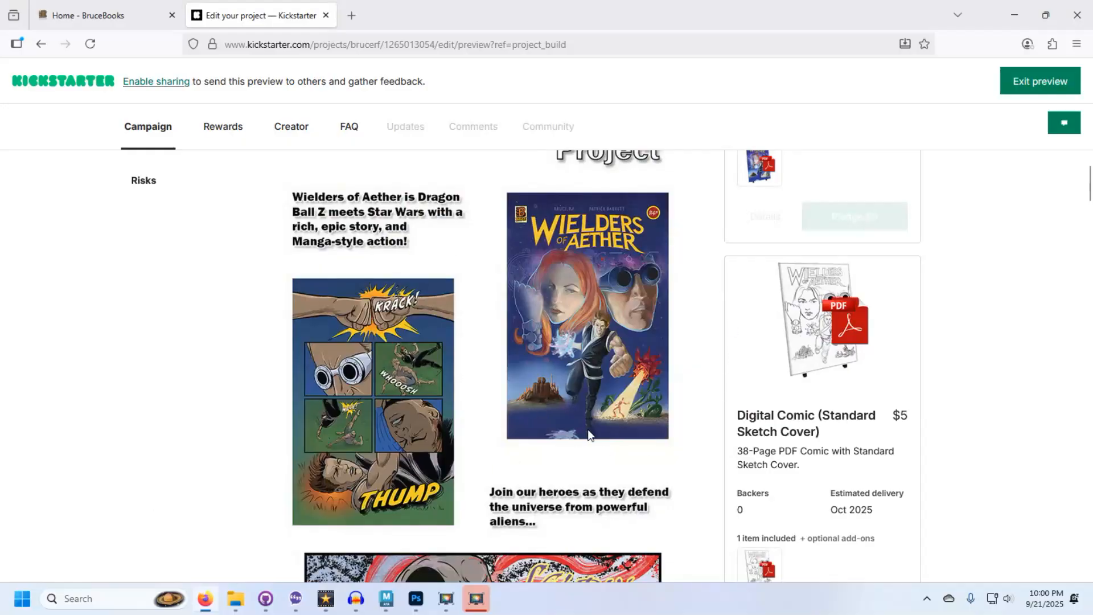
Step: In Firefox, look through the Wielders of Aether Kickstarter preview and the BruceBooks home page
{"action": "scroll", "coordinate": [702, 393], "scroll_direction": "down", "scroll_amount": 10}
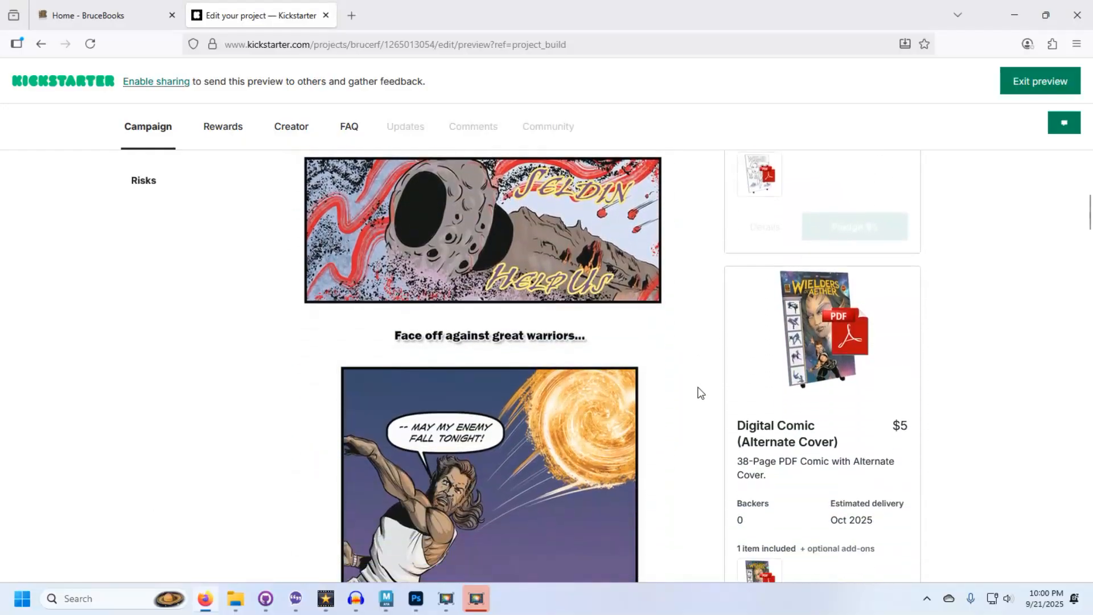
{"action": "scroll", "coordinate": [699, 392], "scroll_direction": "down", "scroll_amount": 5}
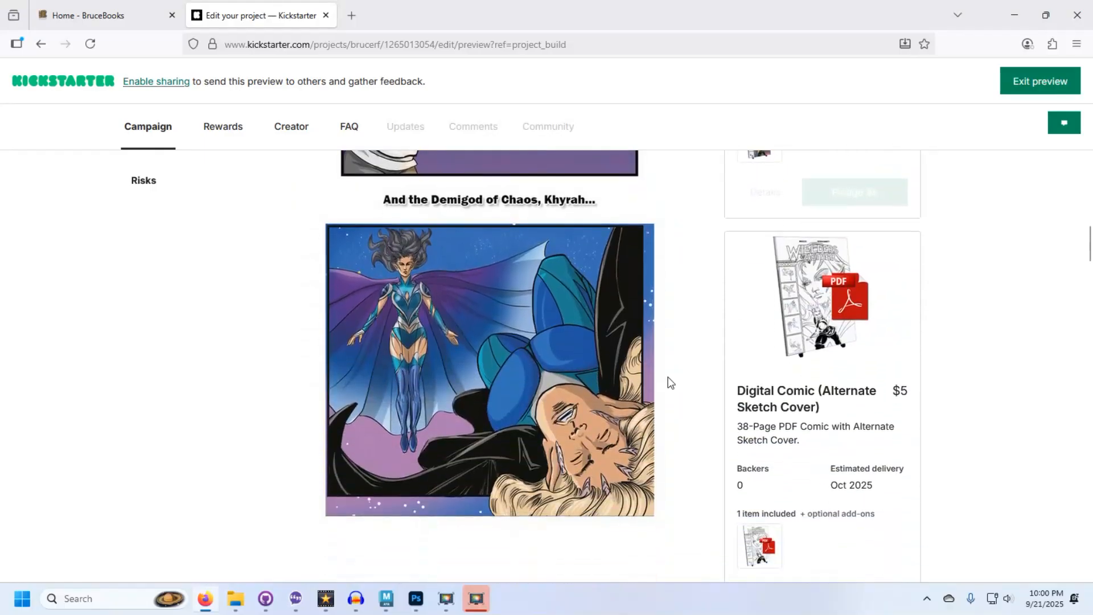
{"action": "left_click", "coordinate": [91, 25]}
{"action": "scroll", "coordinate": [449, 368], "scroll_direction": "down", "scroll_amount": 7}
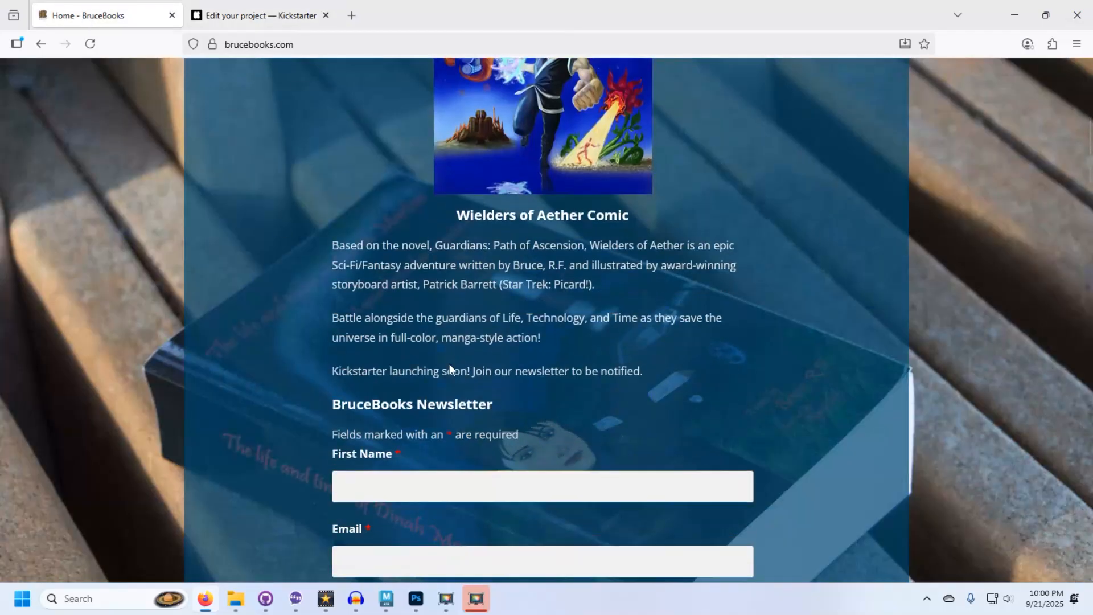